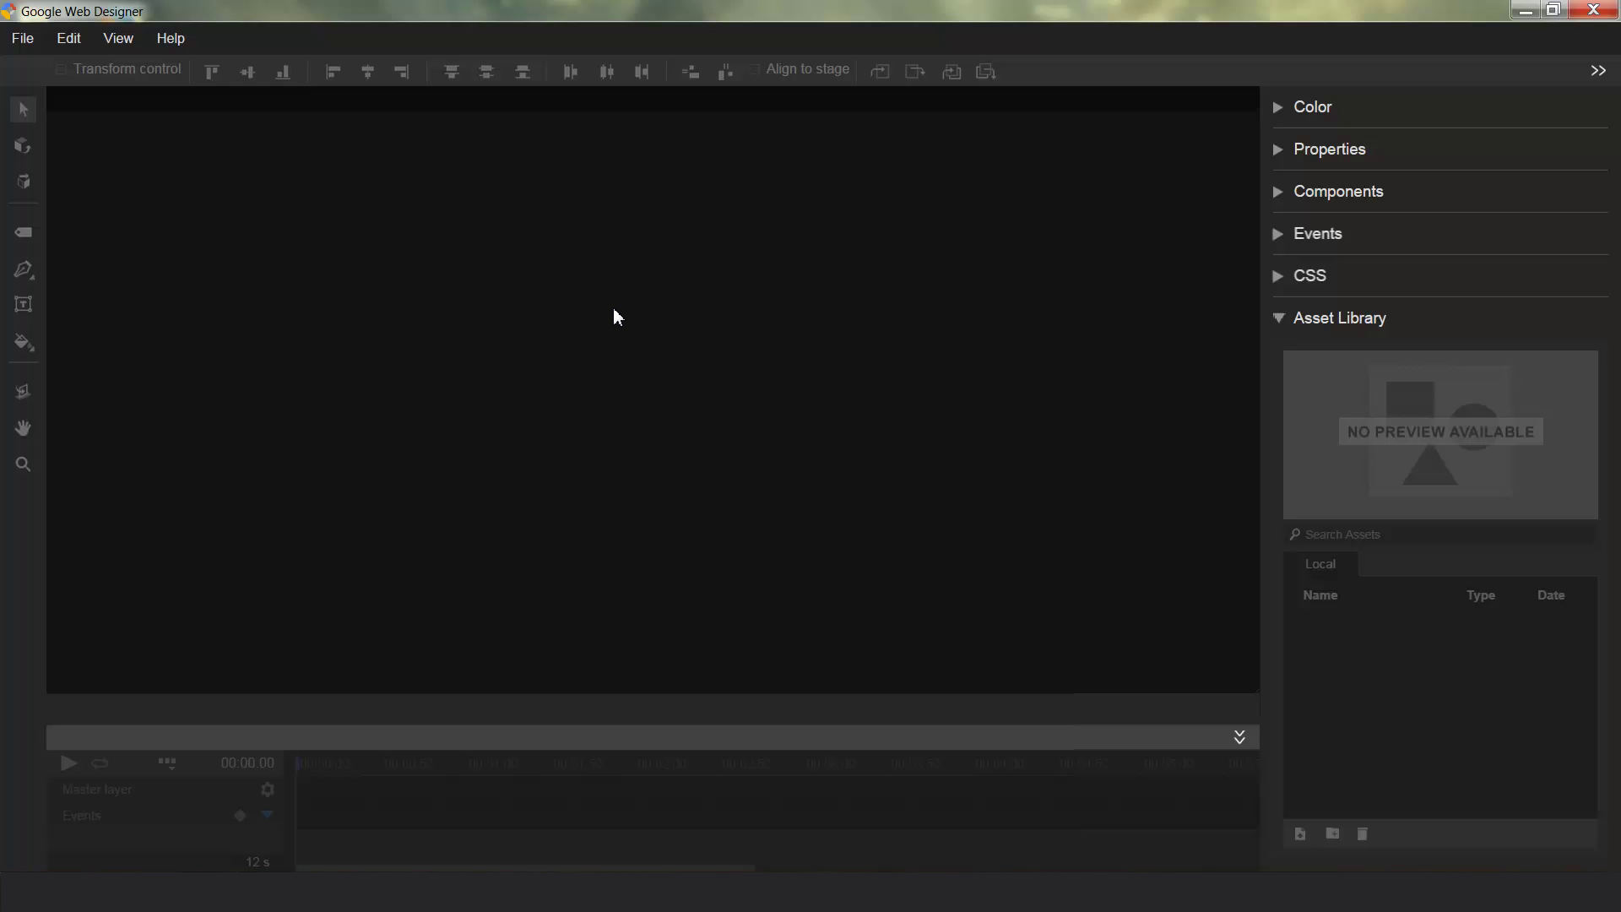
Step: Create a new blank HTML document named library-presentation.html
left_click(25, 40)
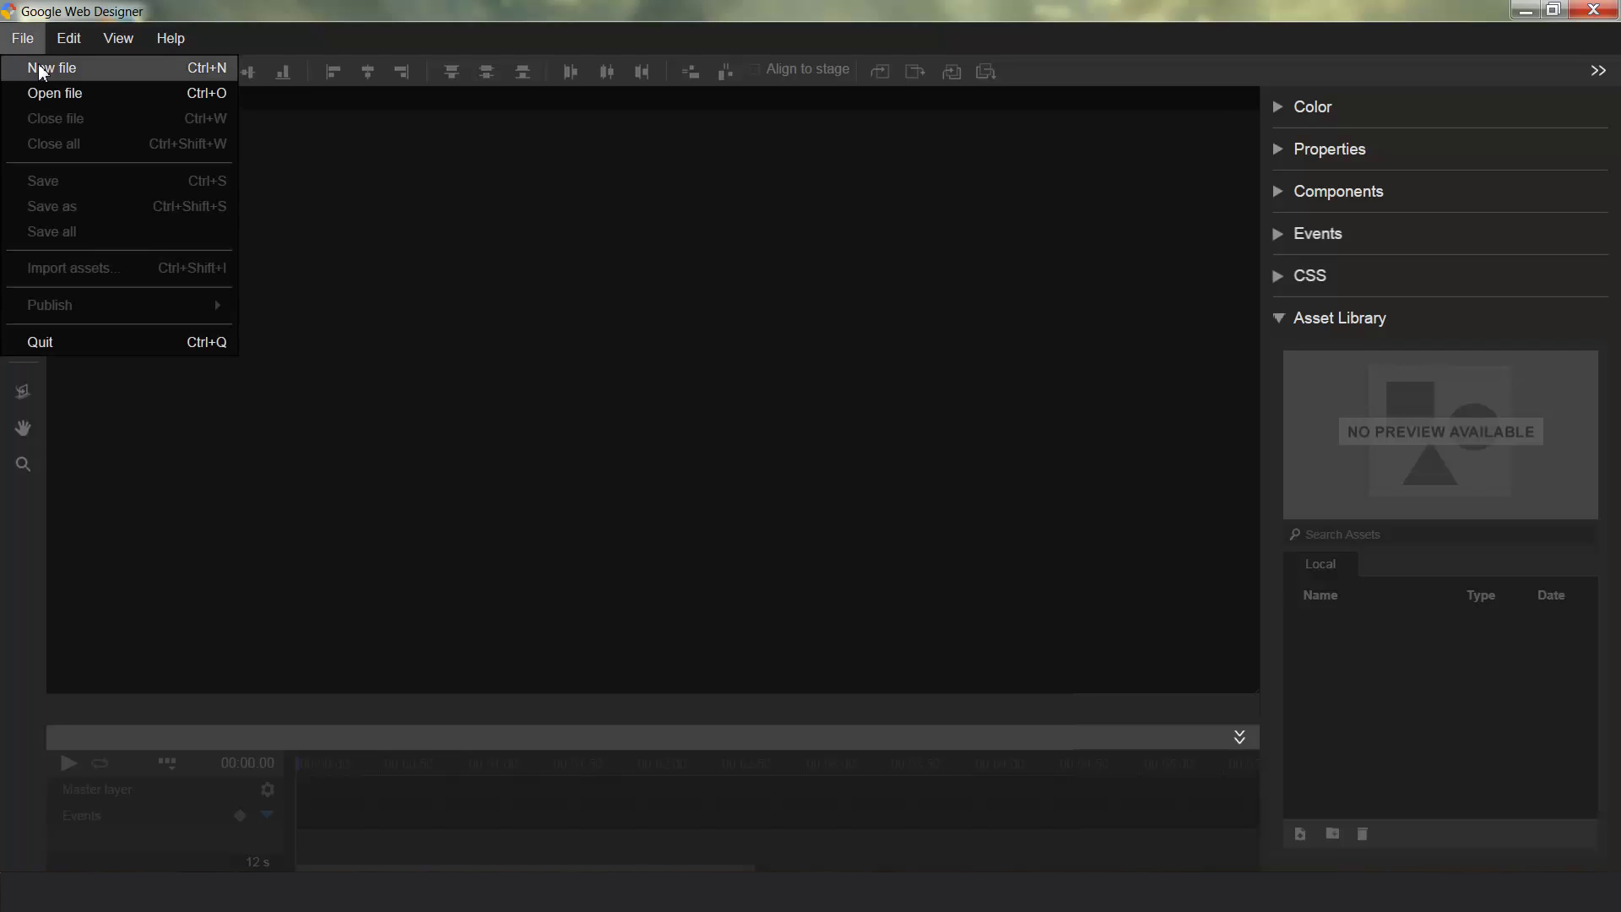
left_click(40, 71)
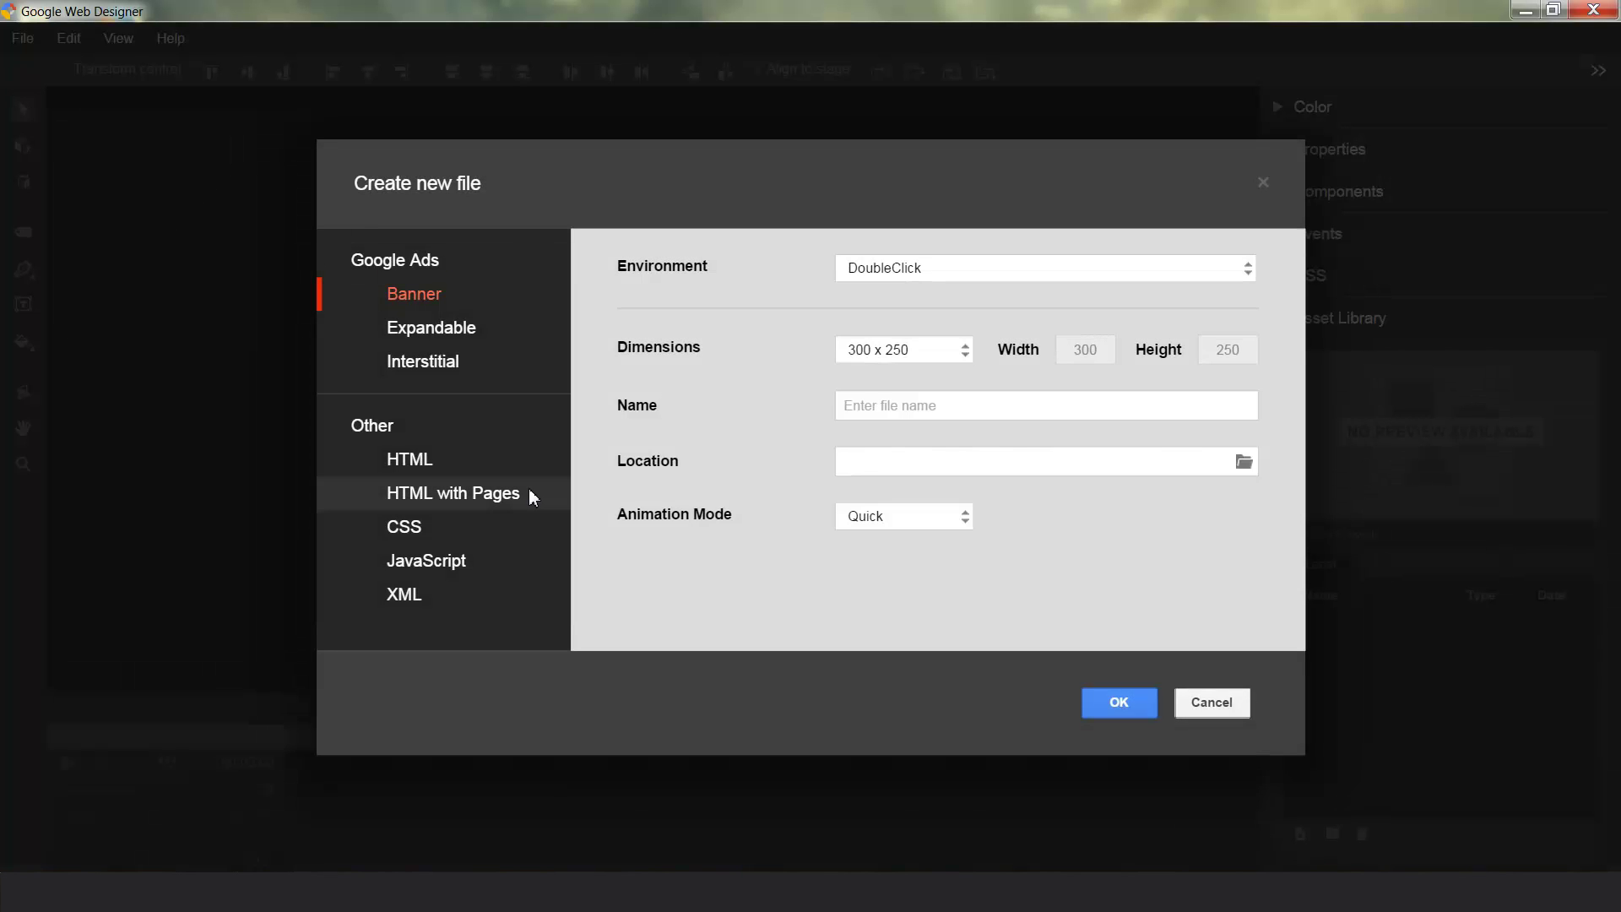
left_click(463, 459)
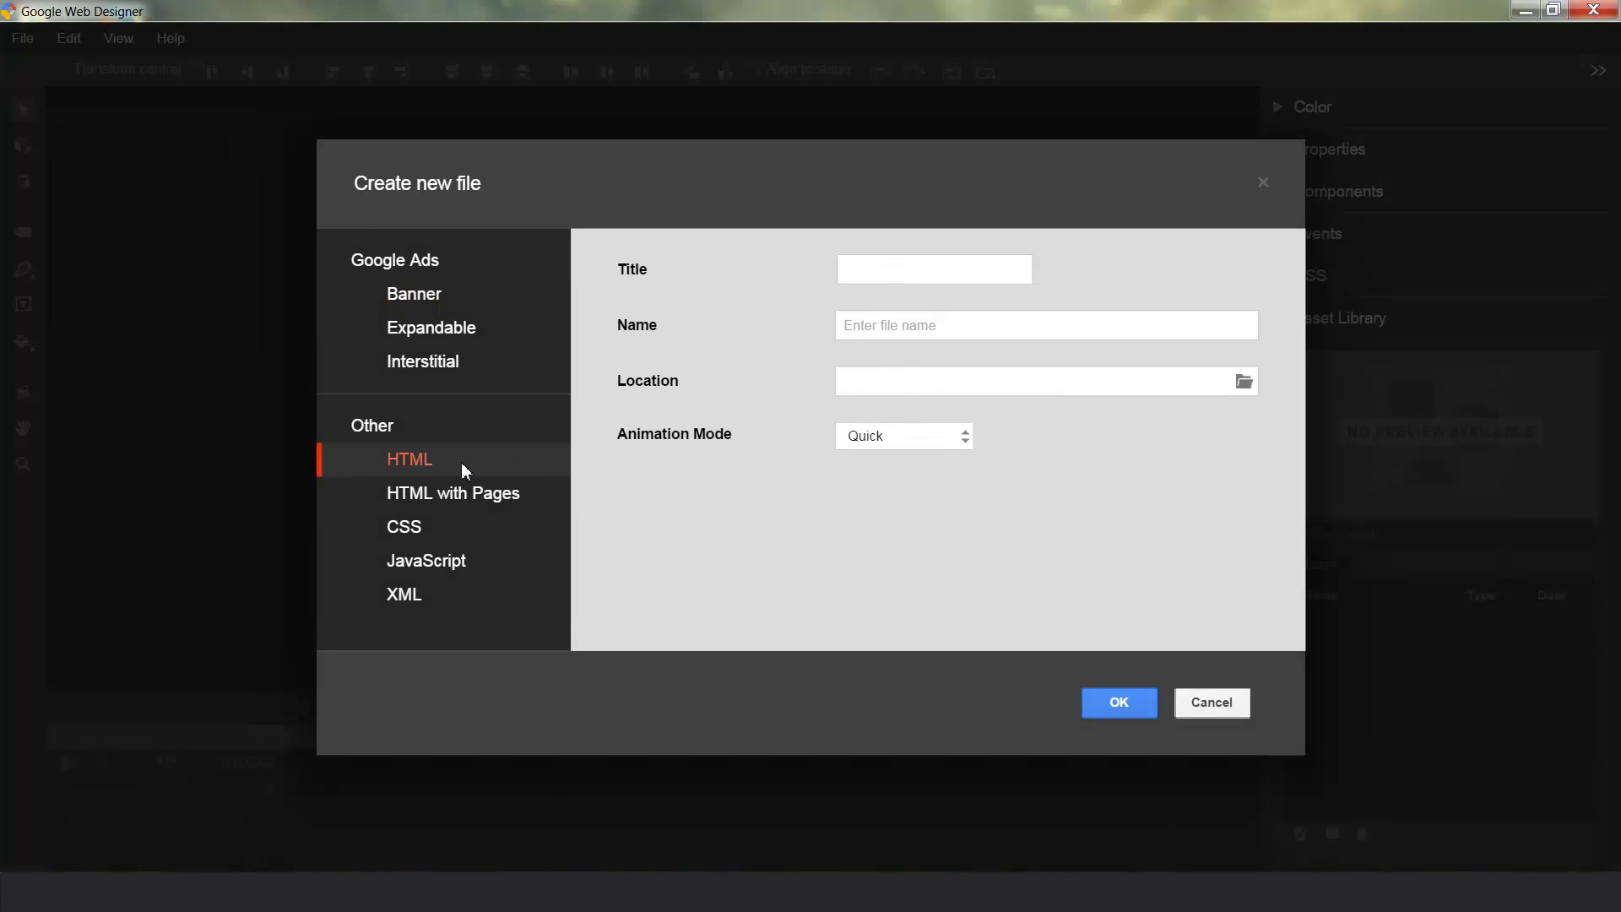
left_click(894, 329)
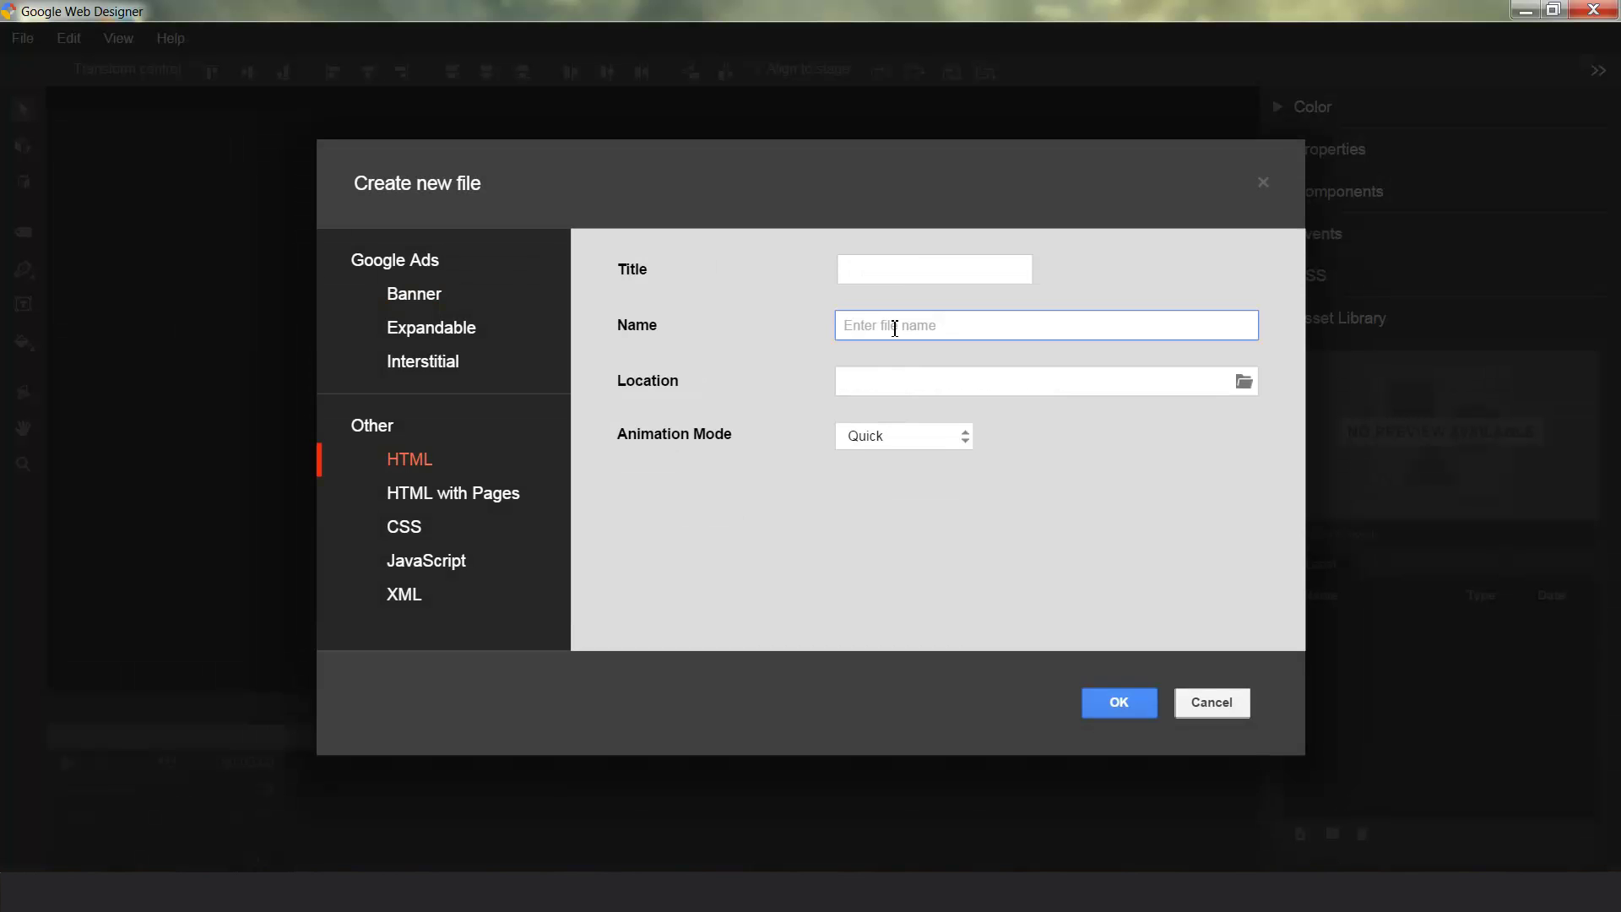
type("library-presentation")
key("Return")
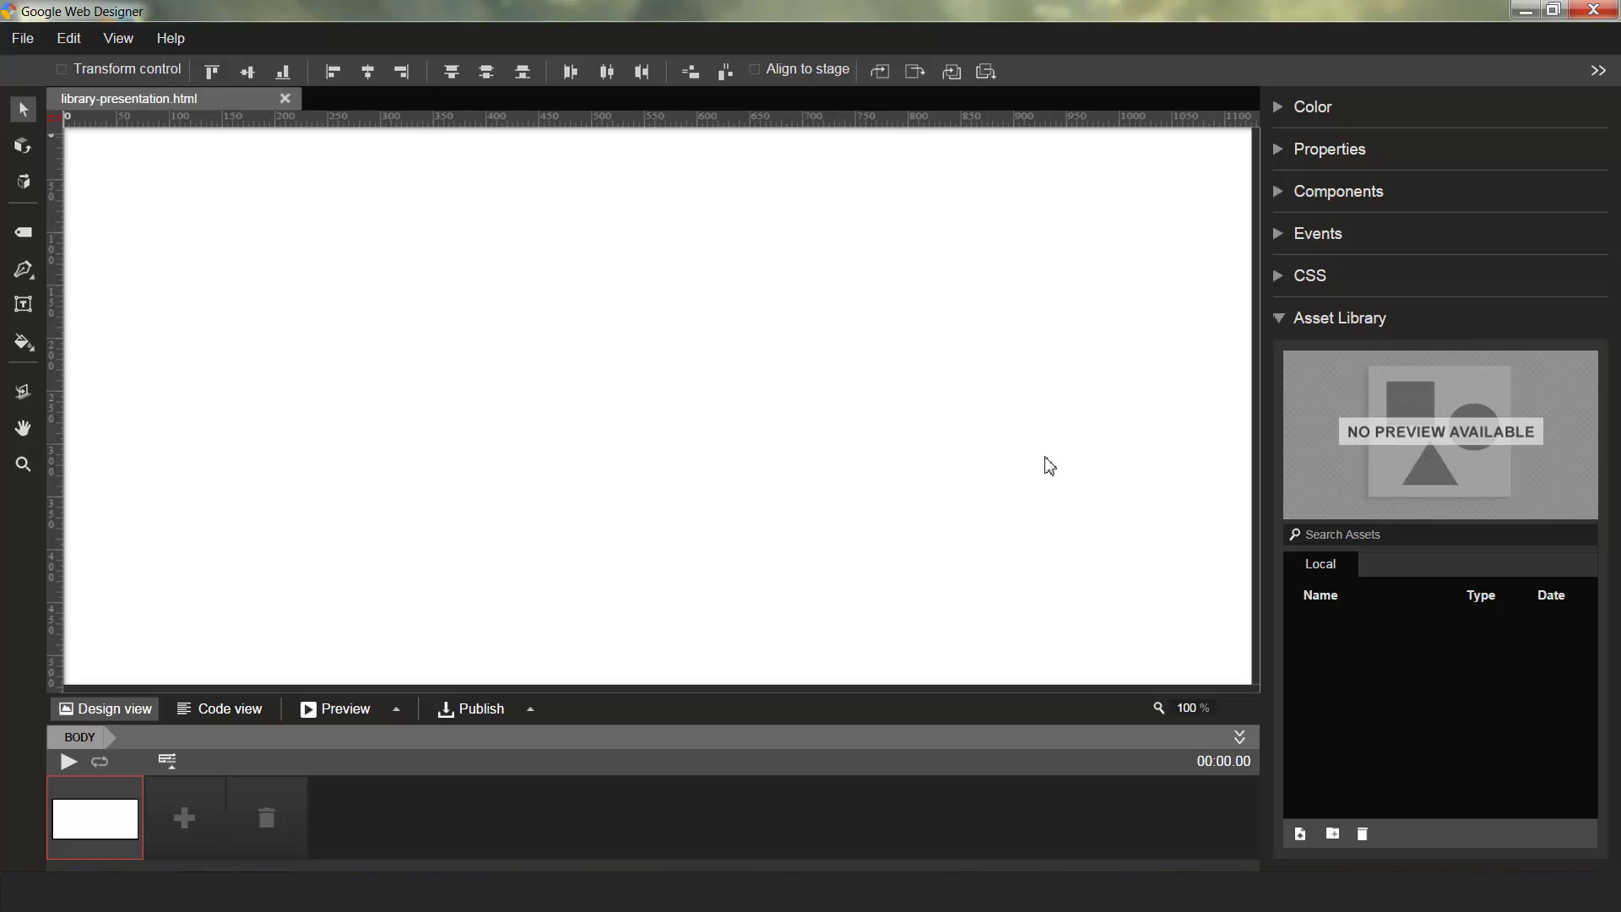
Step: Hide the timeline and place polymer.png from the JR Presentation folder at the stage's upper left
left_click(1239, 736)
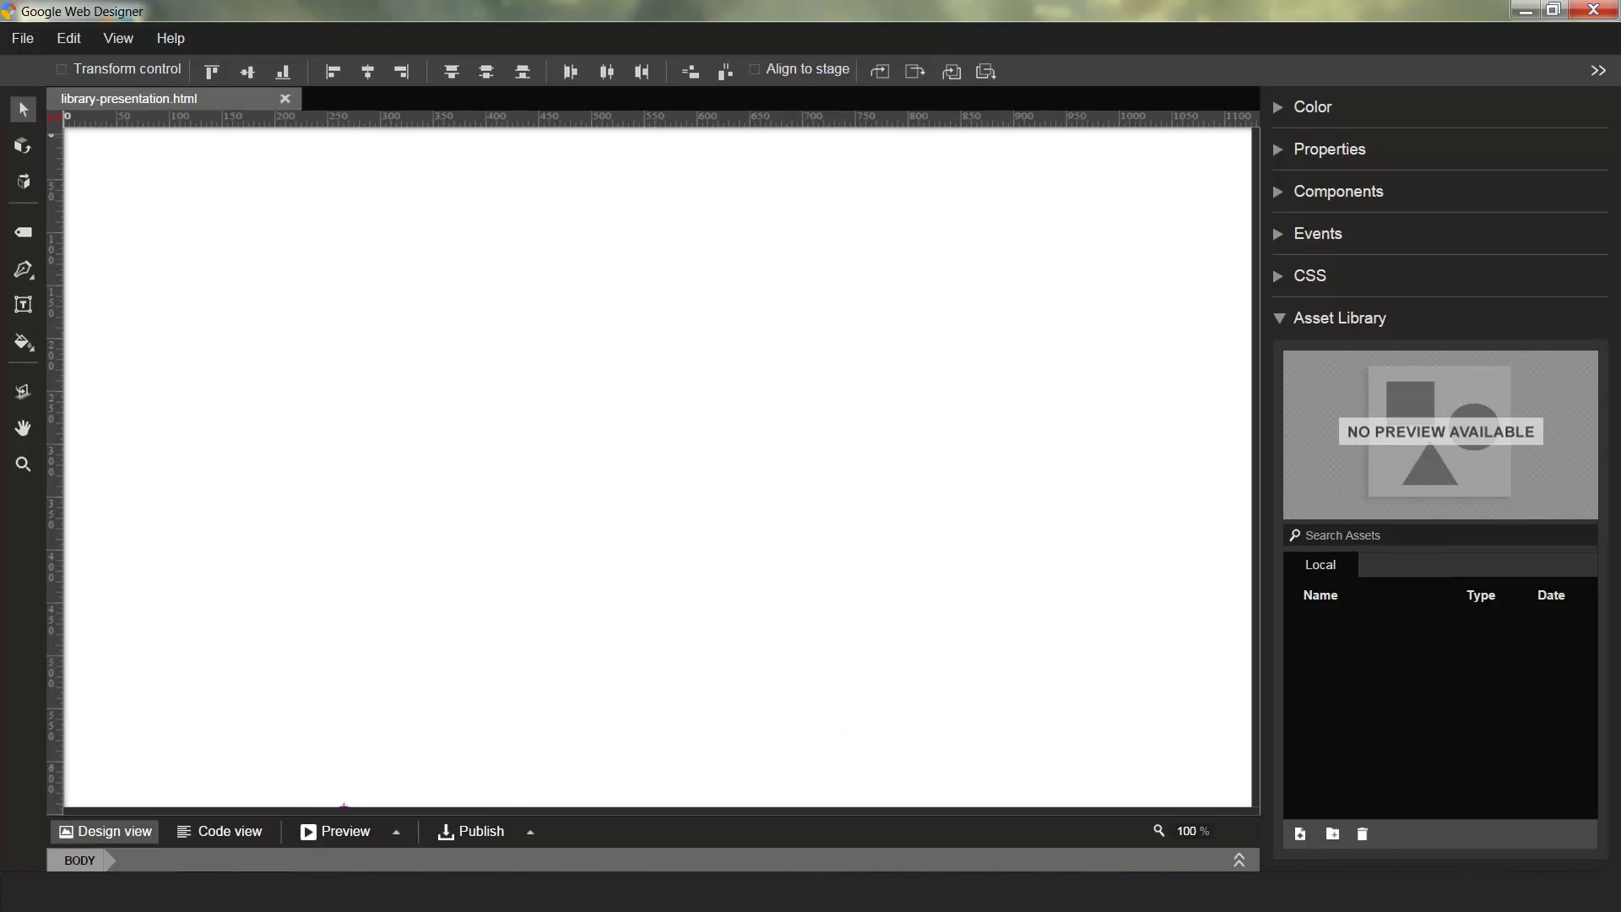
left_click(97, 789)
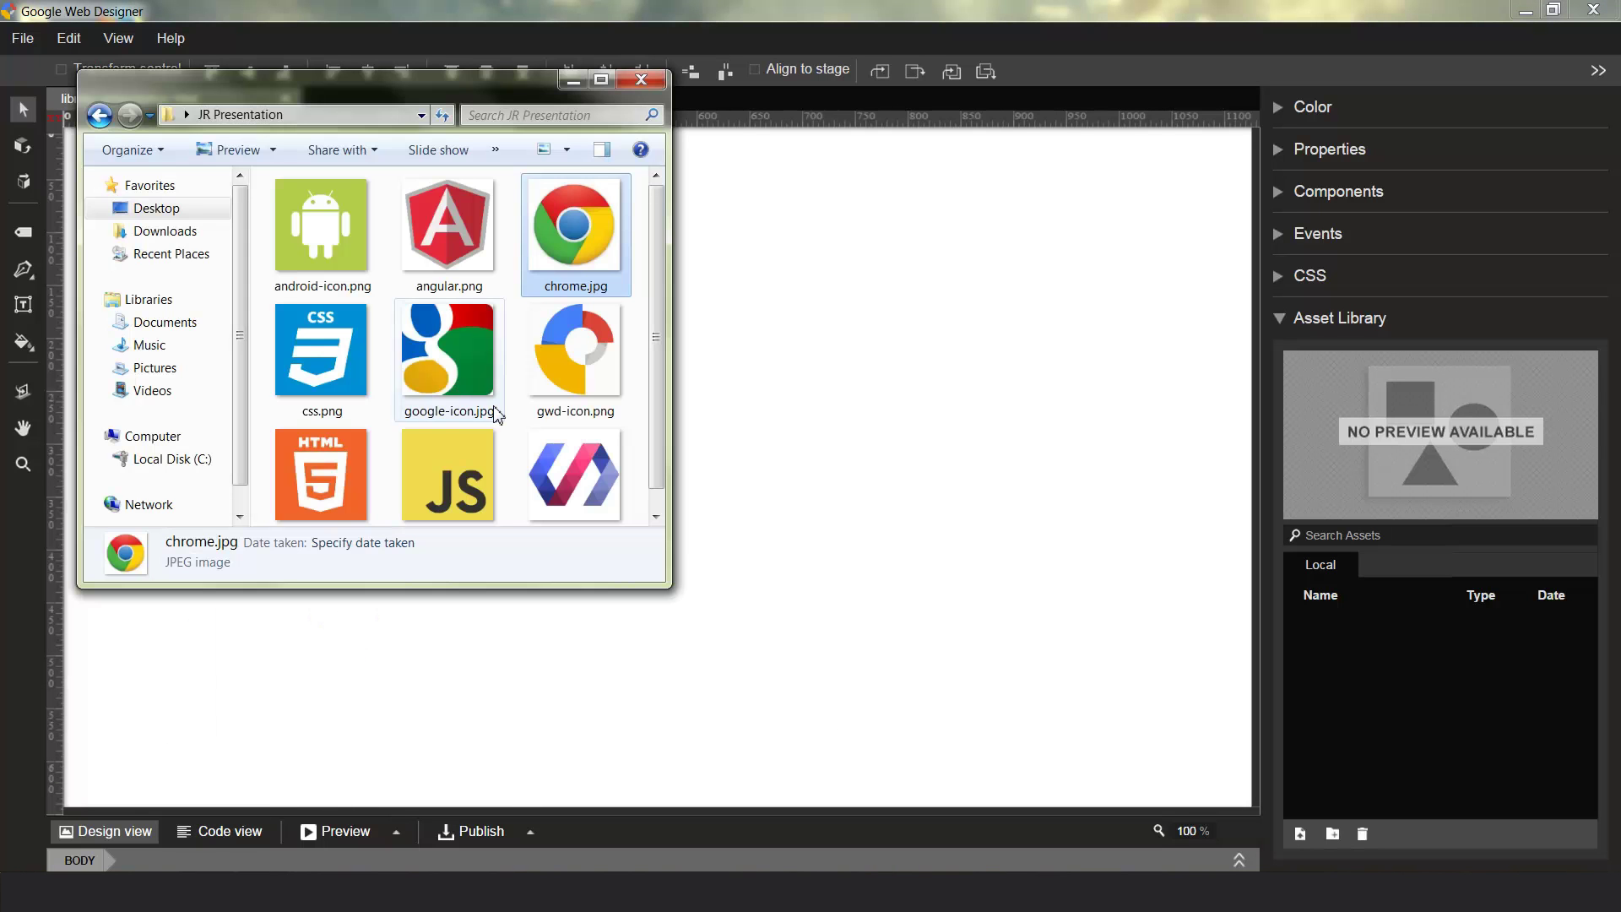
left_click_drag(574, 473, 844, 346)
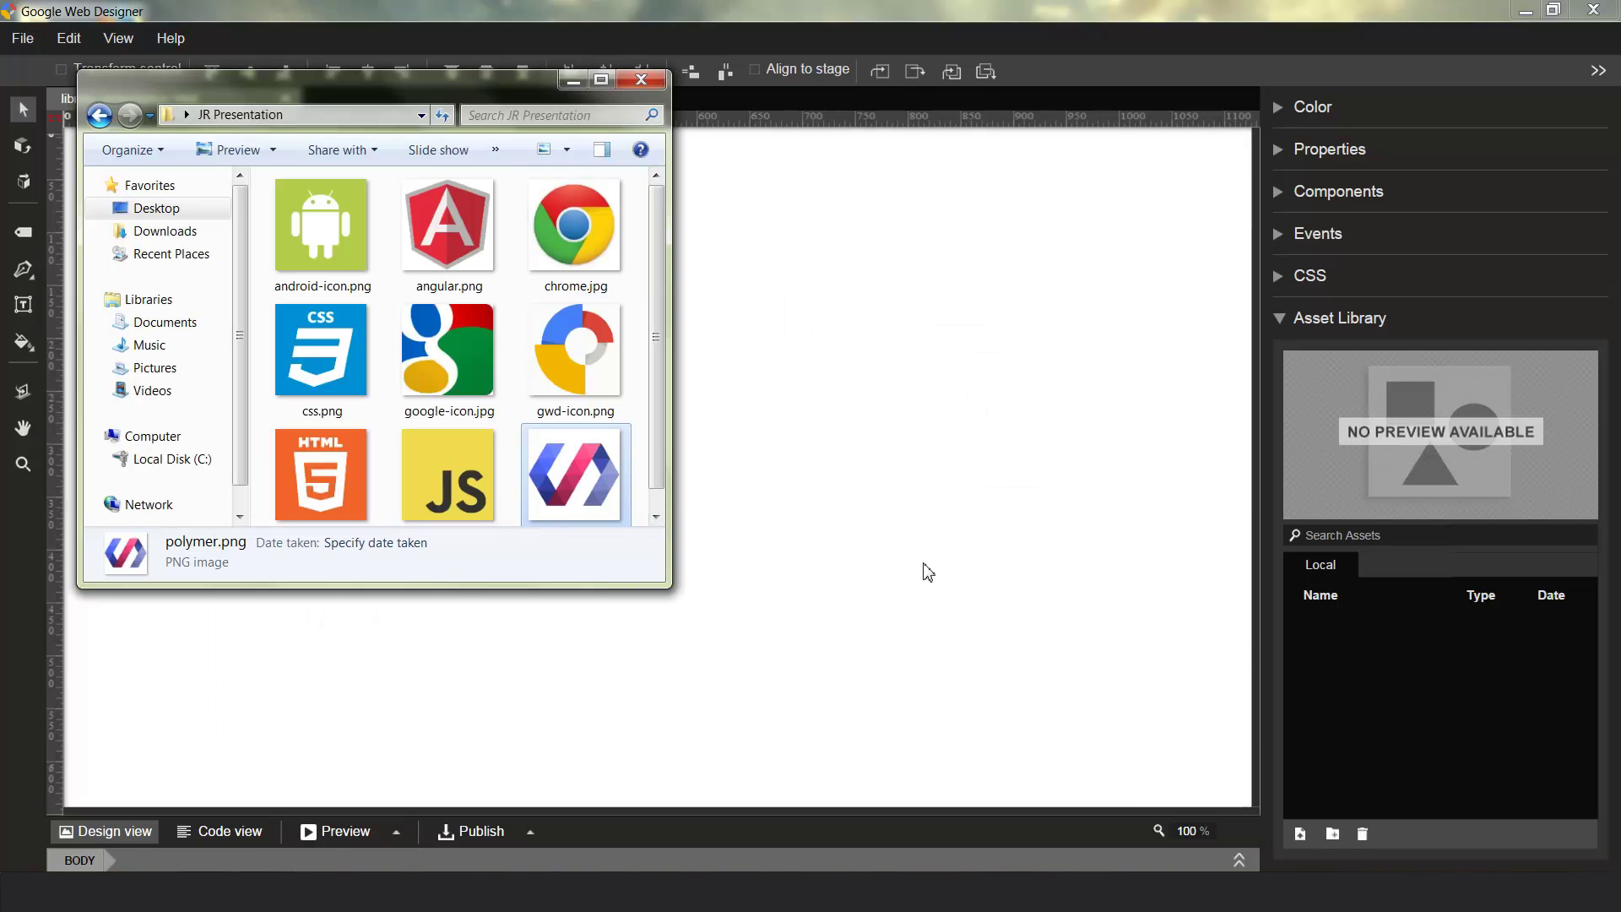
left_click(573, 80)
left_click_drag(1108, 537, 571, 428)
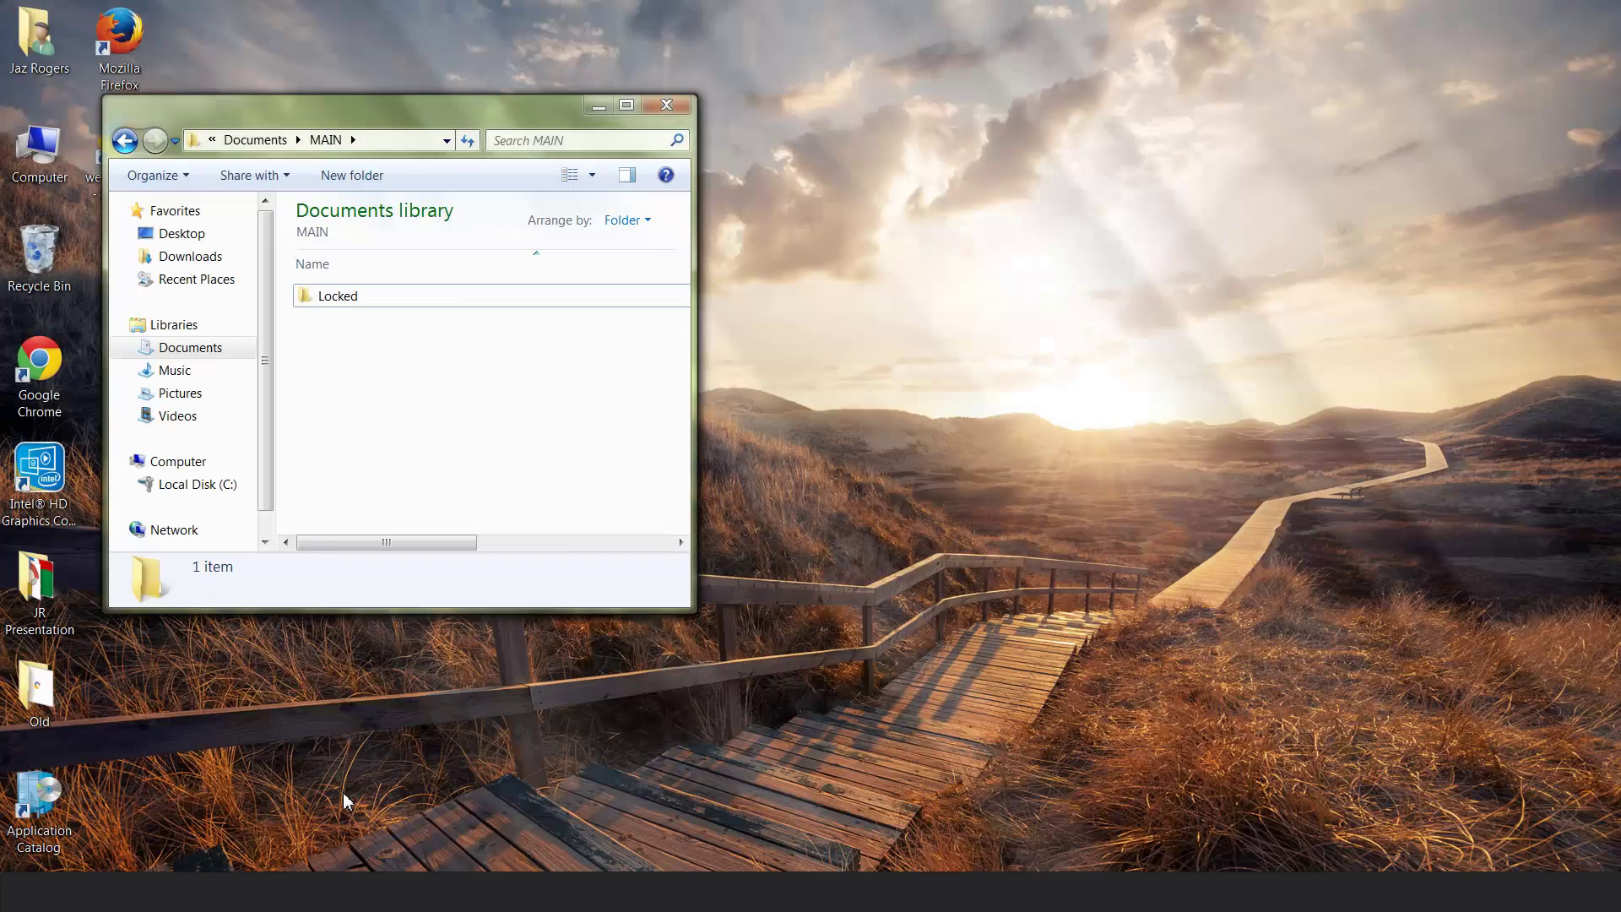
Step: Confirm in Explorer that library-presentation\assets holds only polymer.png
left_click(344, 797)
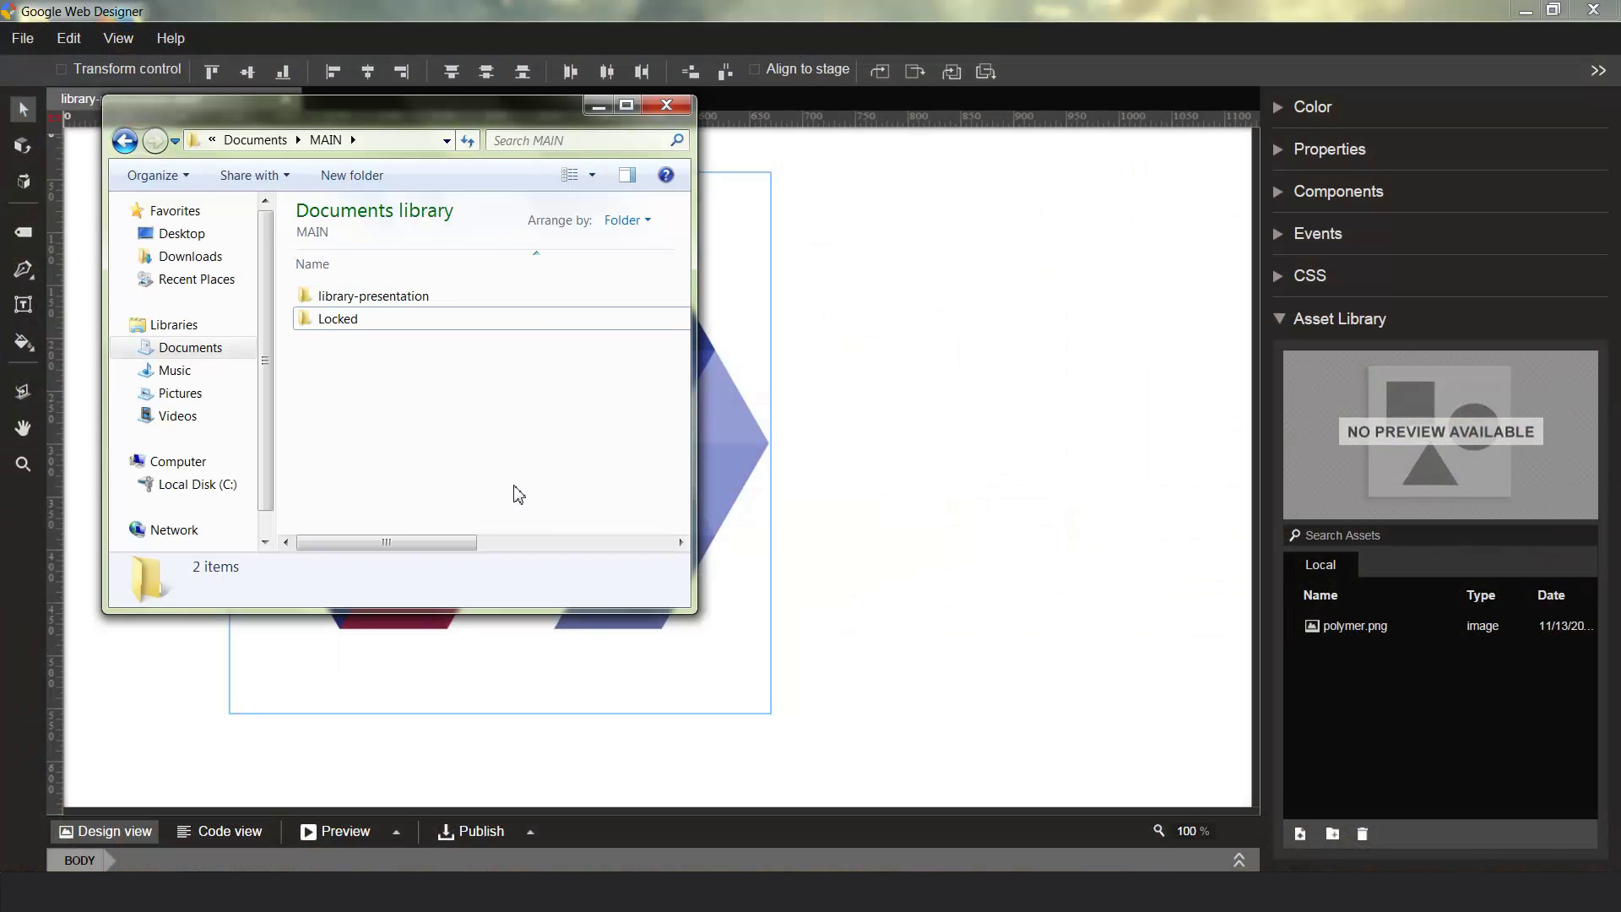
double_click(401, 300)
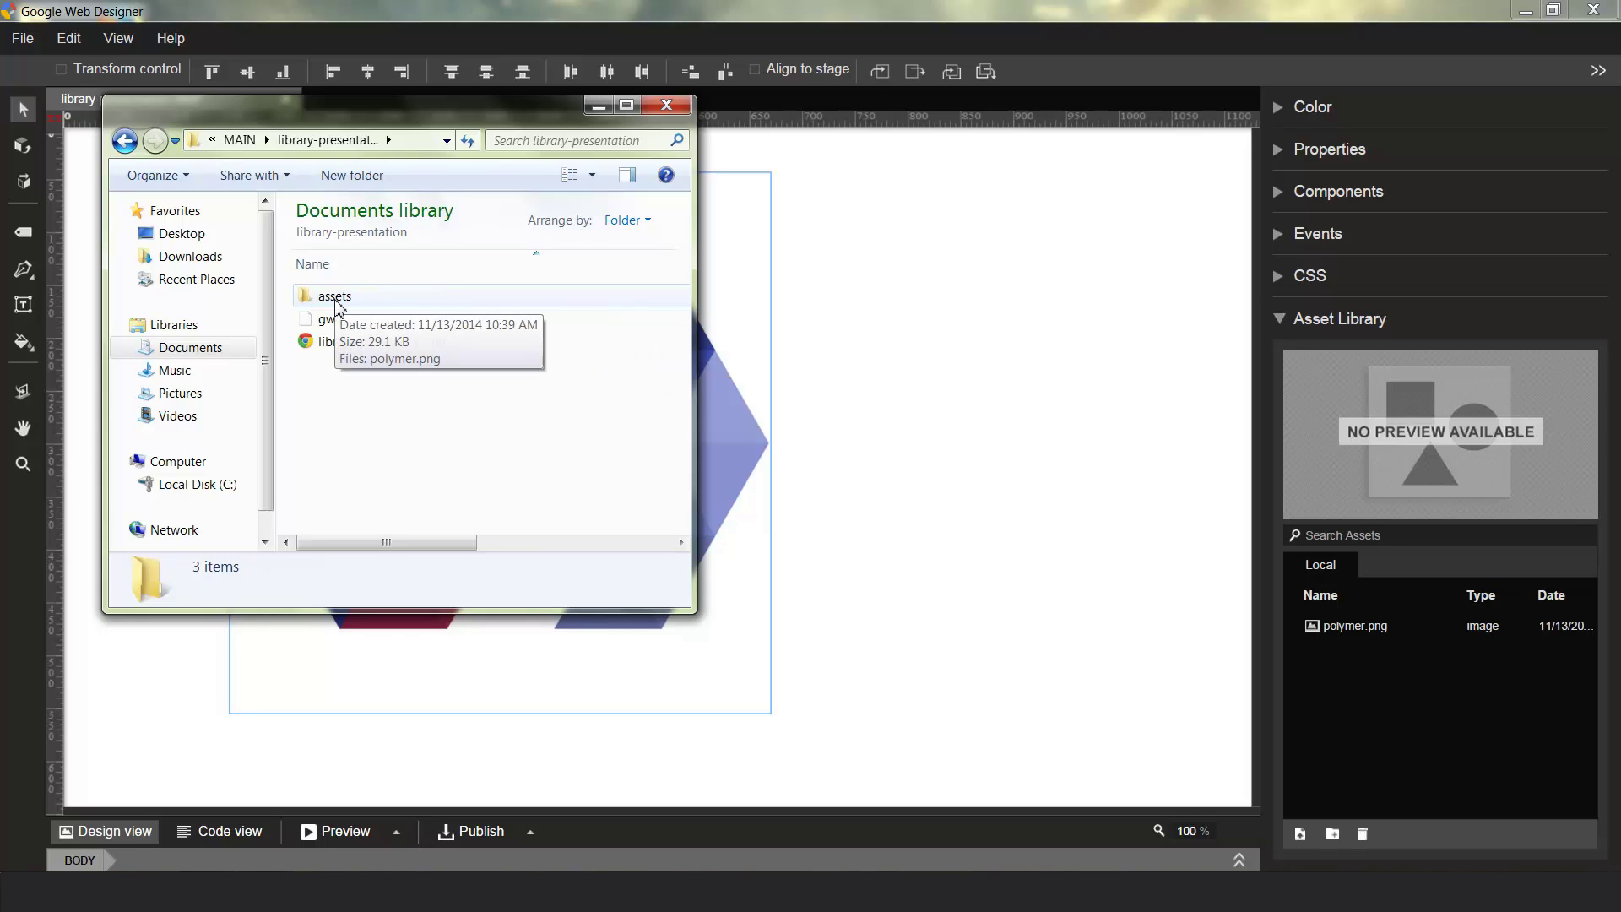
double_click(336, 298)
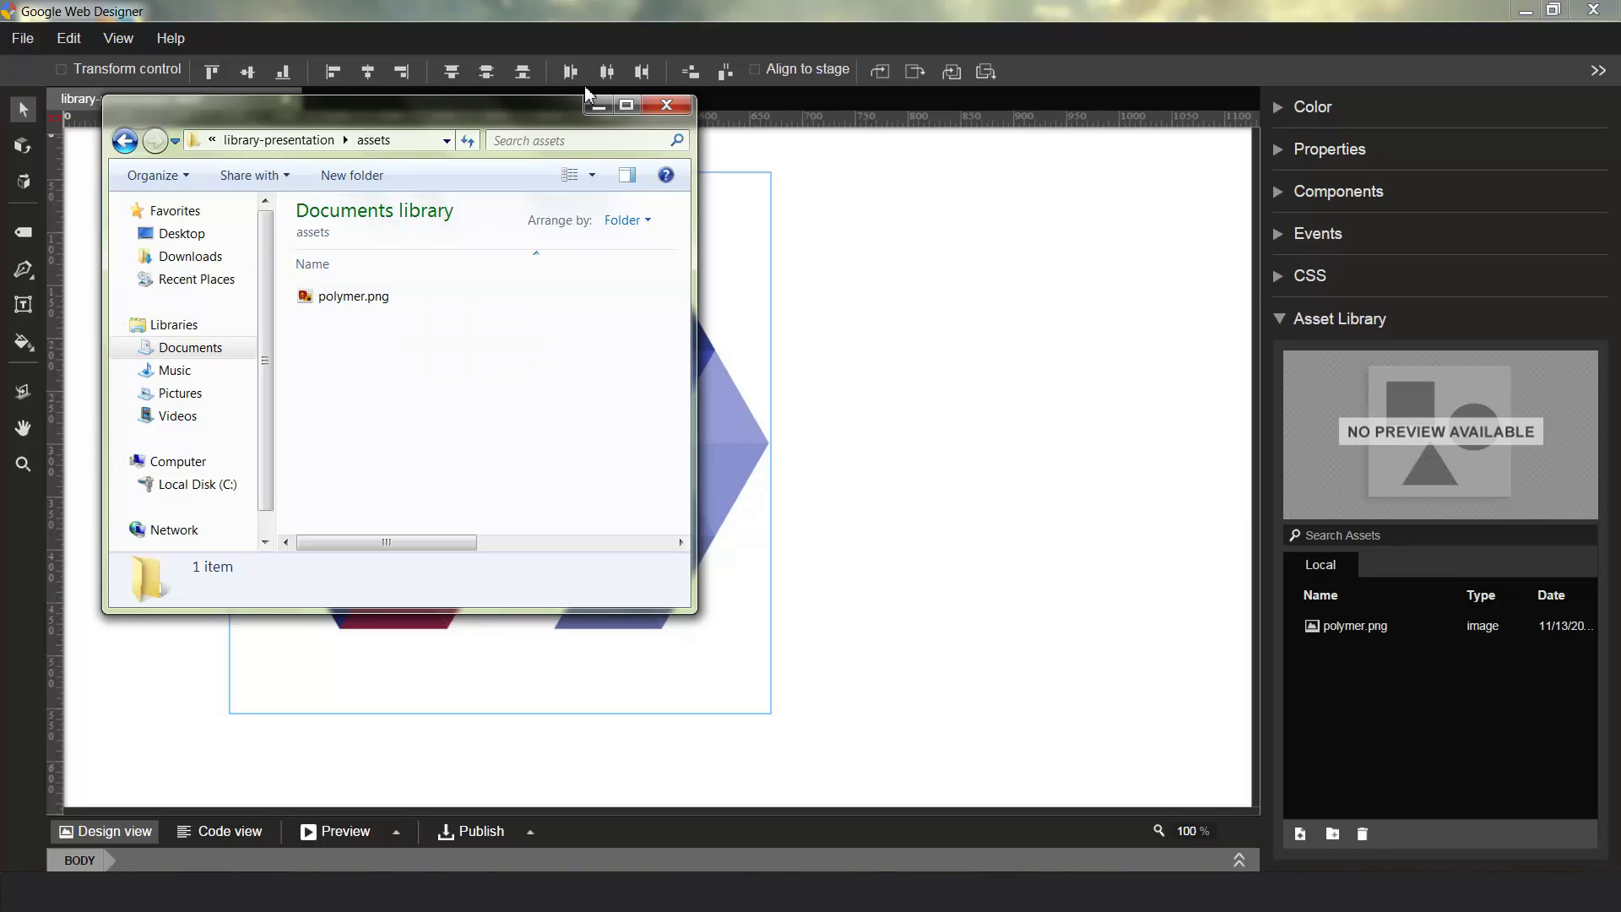
left_click(597, 107)
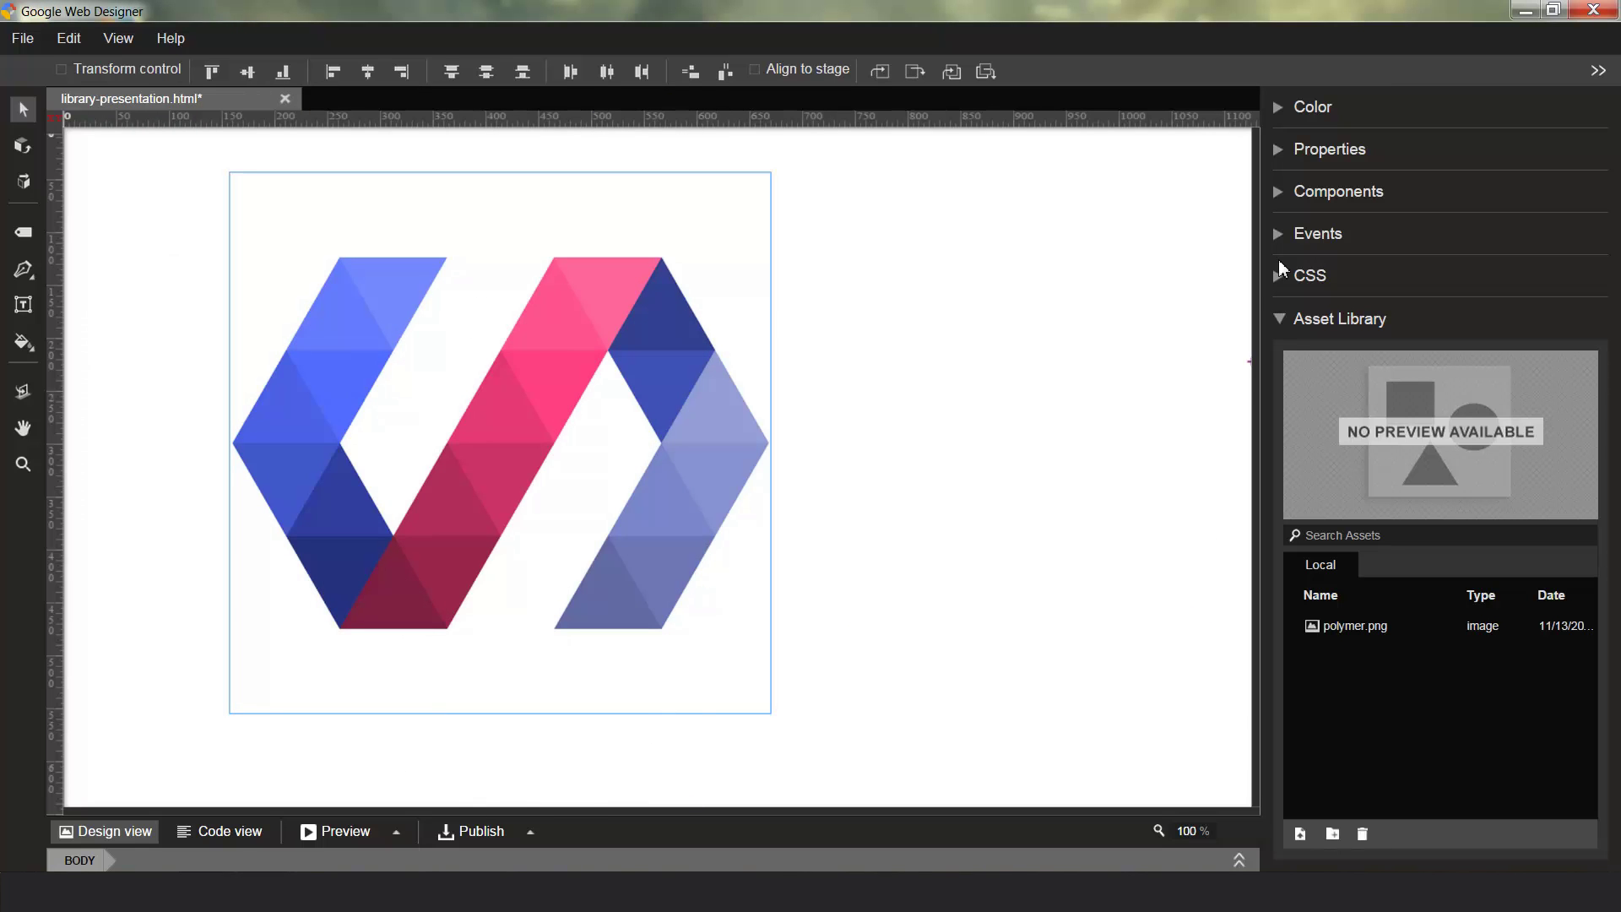
Step: Add a Swipable Gallery component to the right of the Polymer logo
left_click(1360, 188)
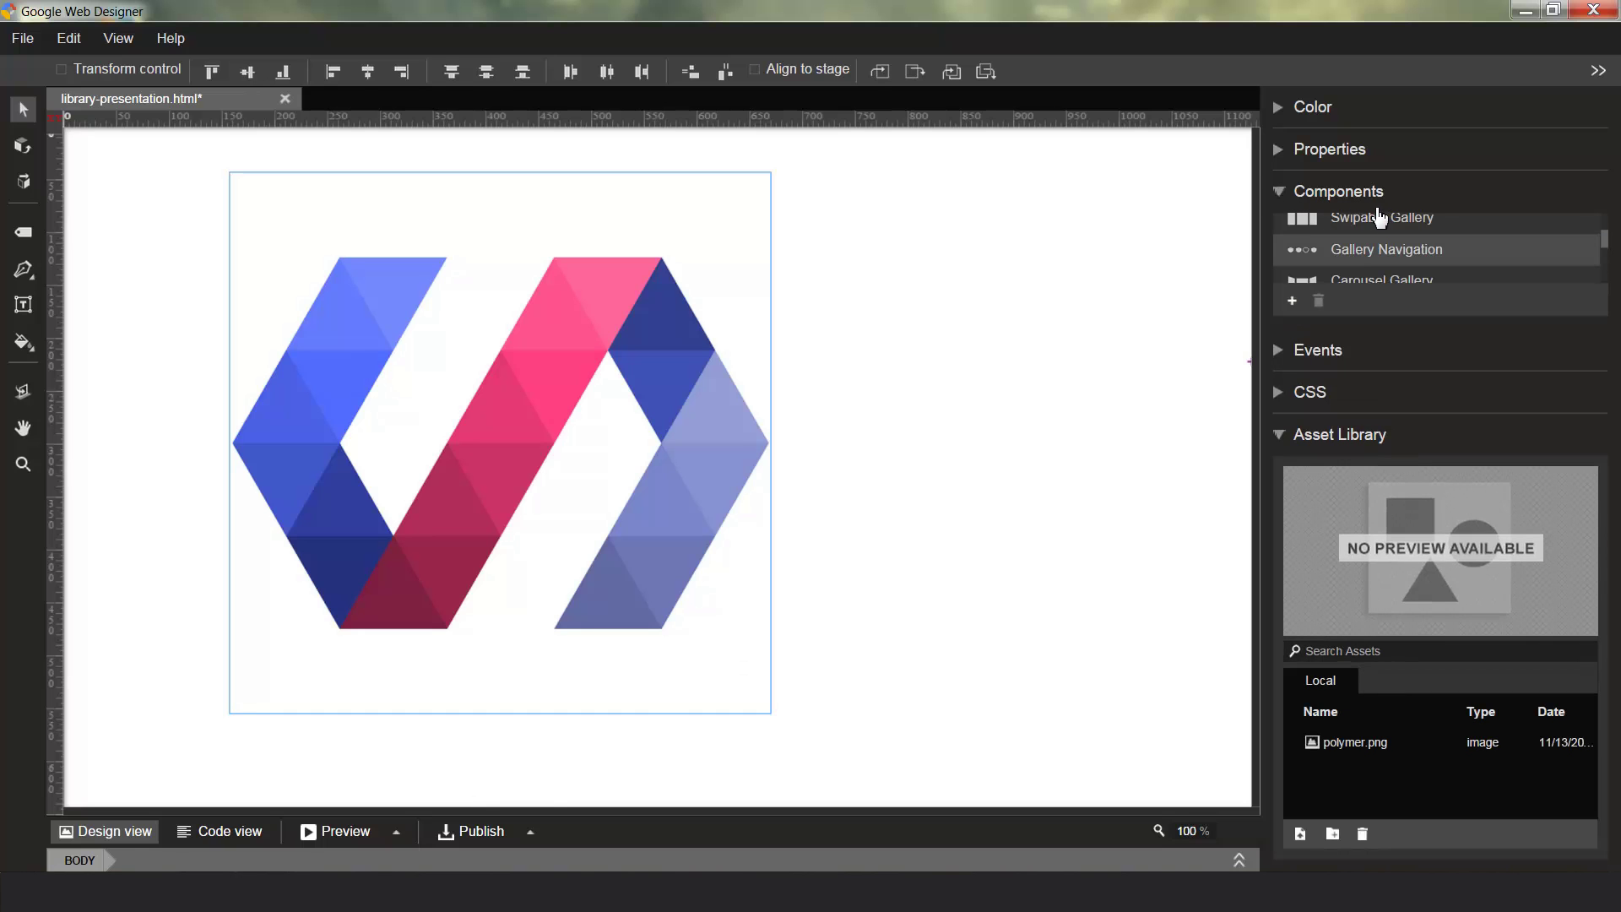
left_click_drag(966, 246, 903, 218)
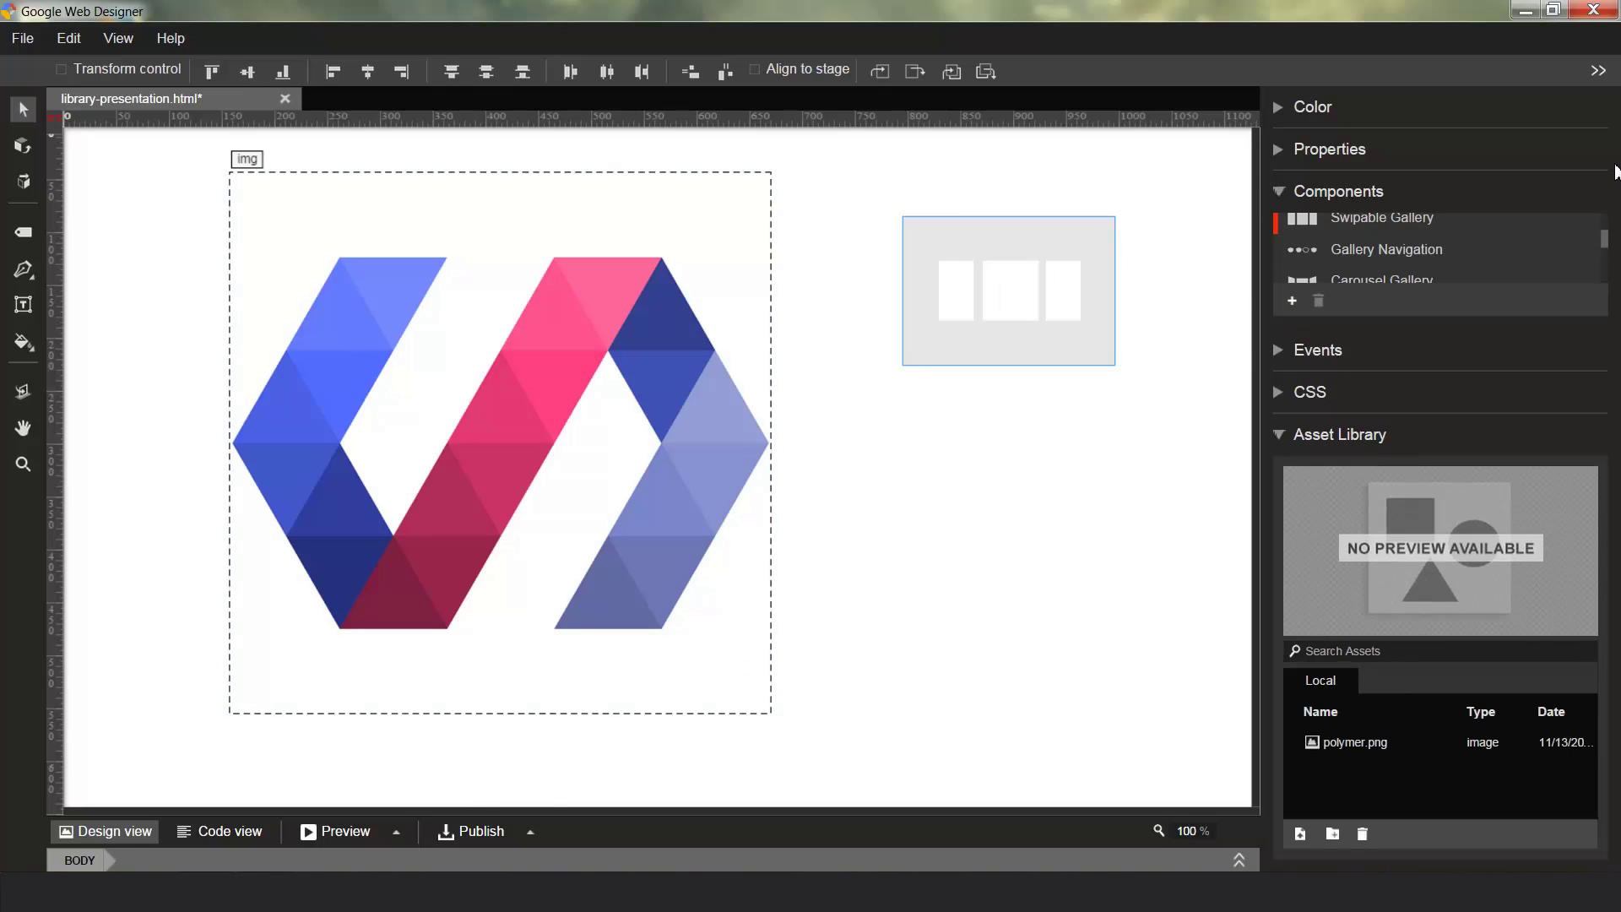
left_click(1282, 193)
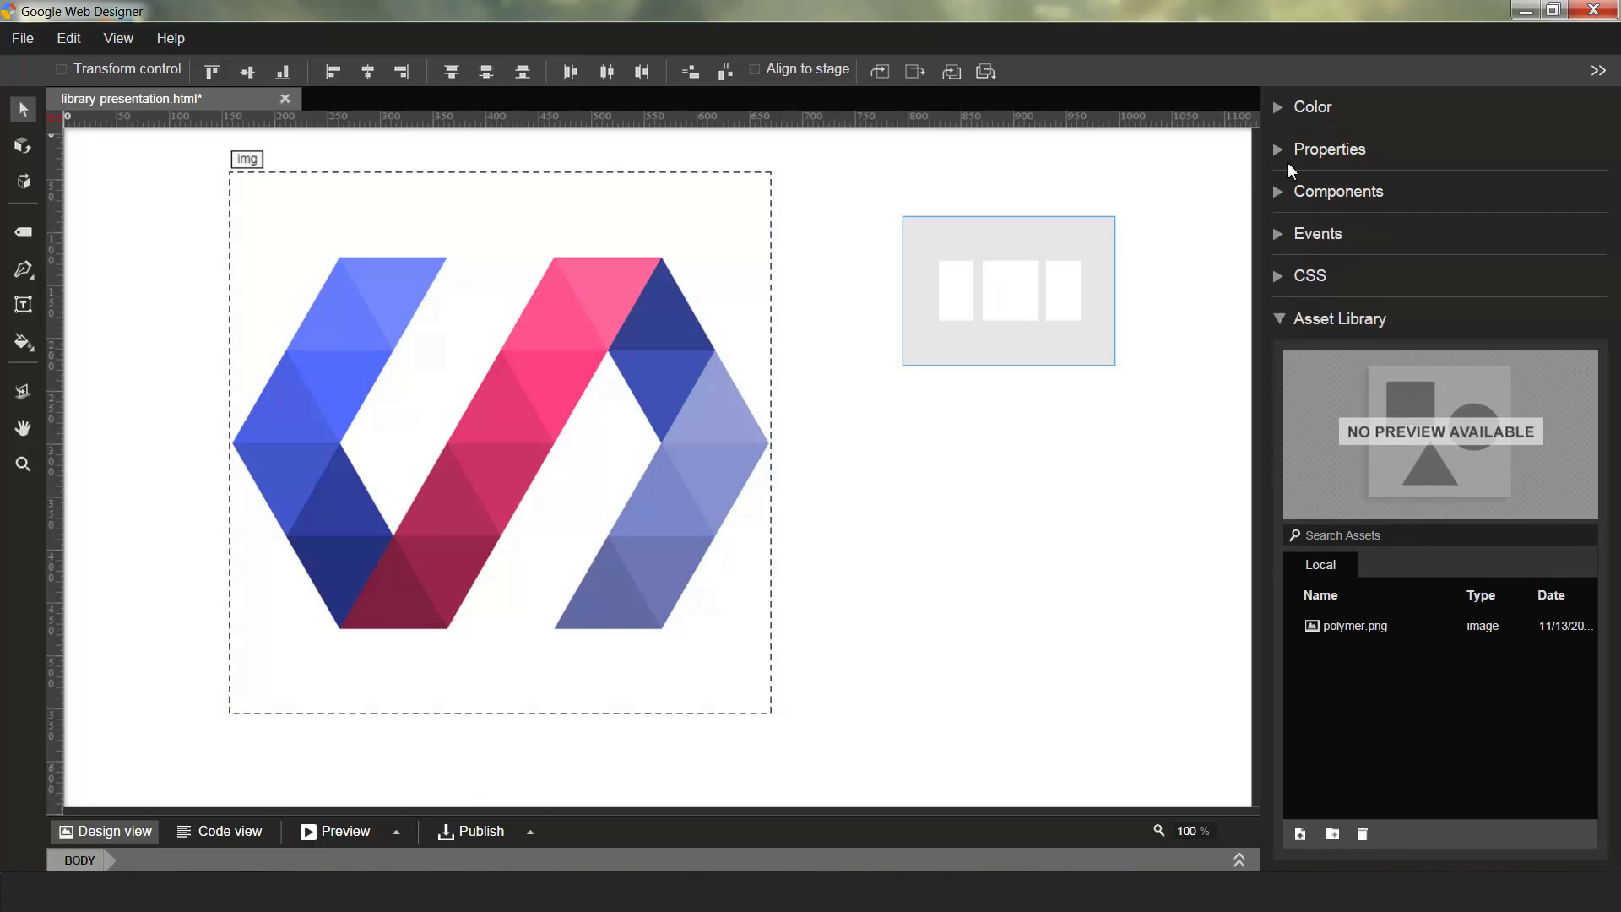
Step: Set the gallery's images to HTML5.png, adding it to the Asset Library
left_click(1291, 152)
scroll(1548, 272, "down", 10)
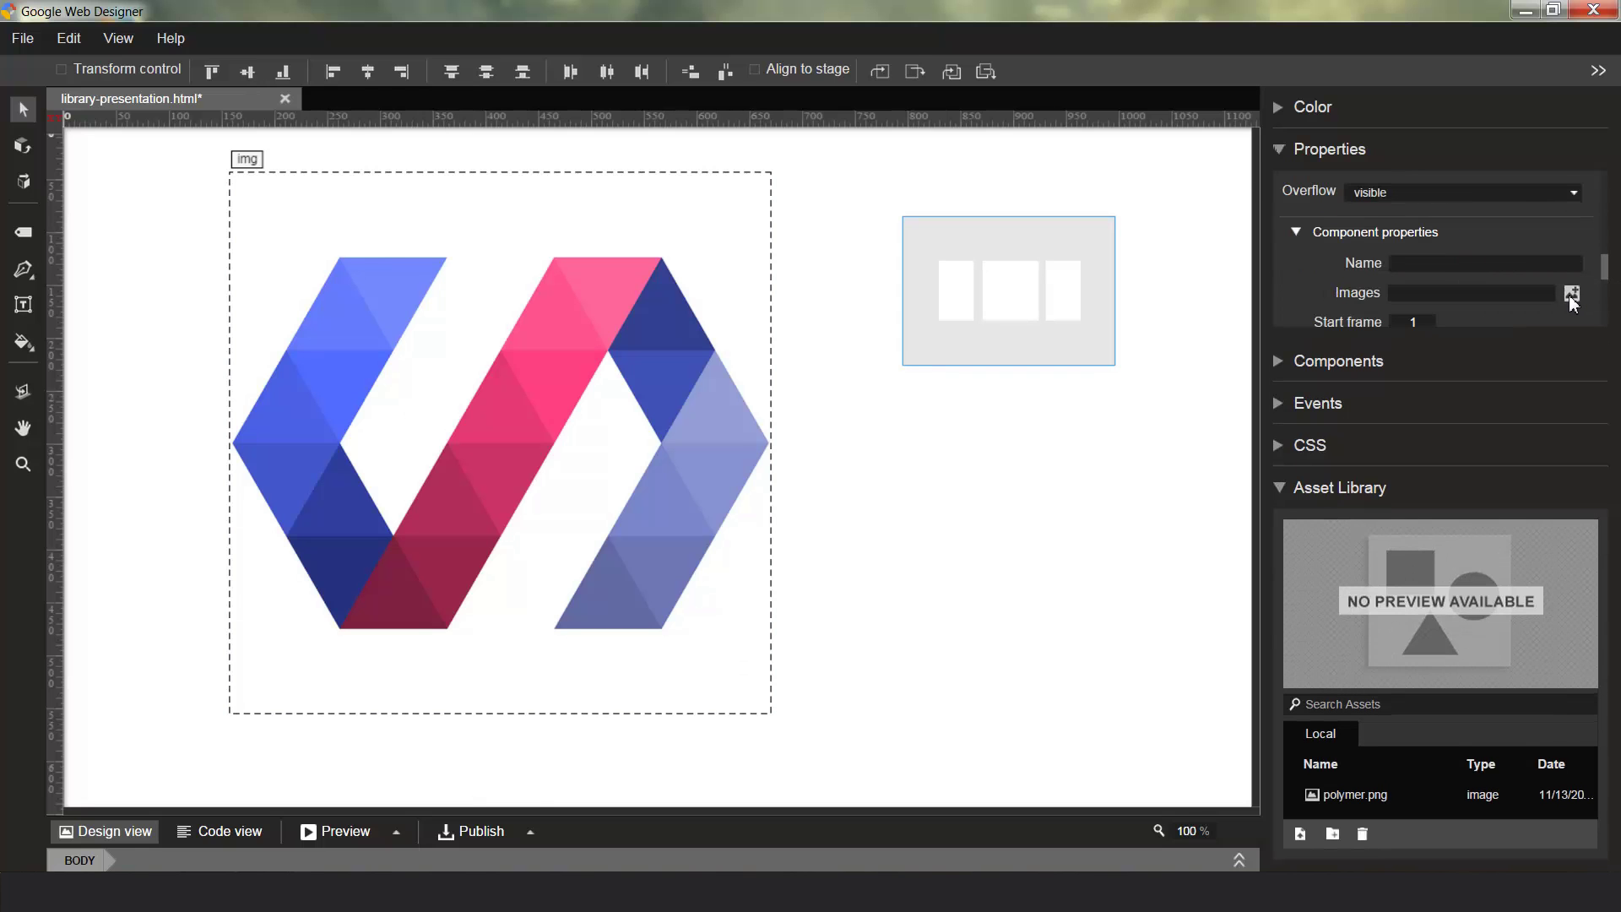
left_click(1571, 293)
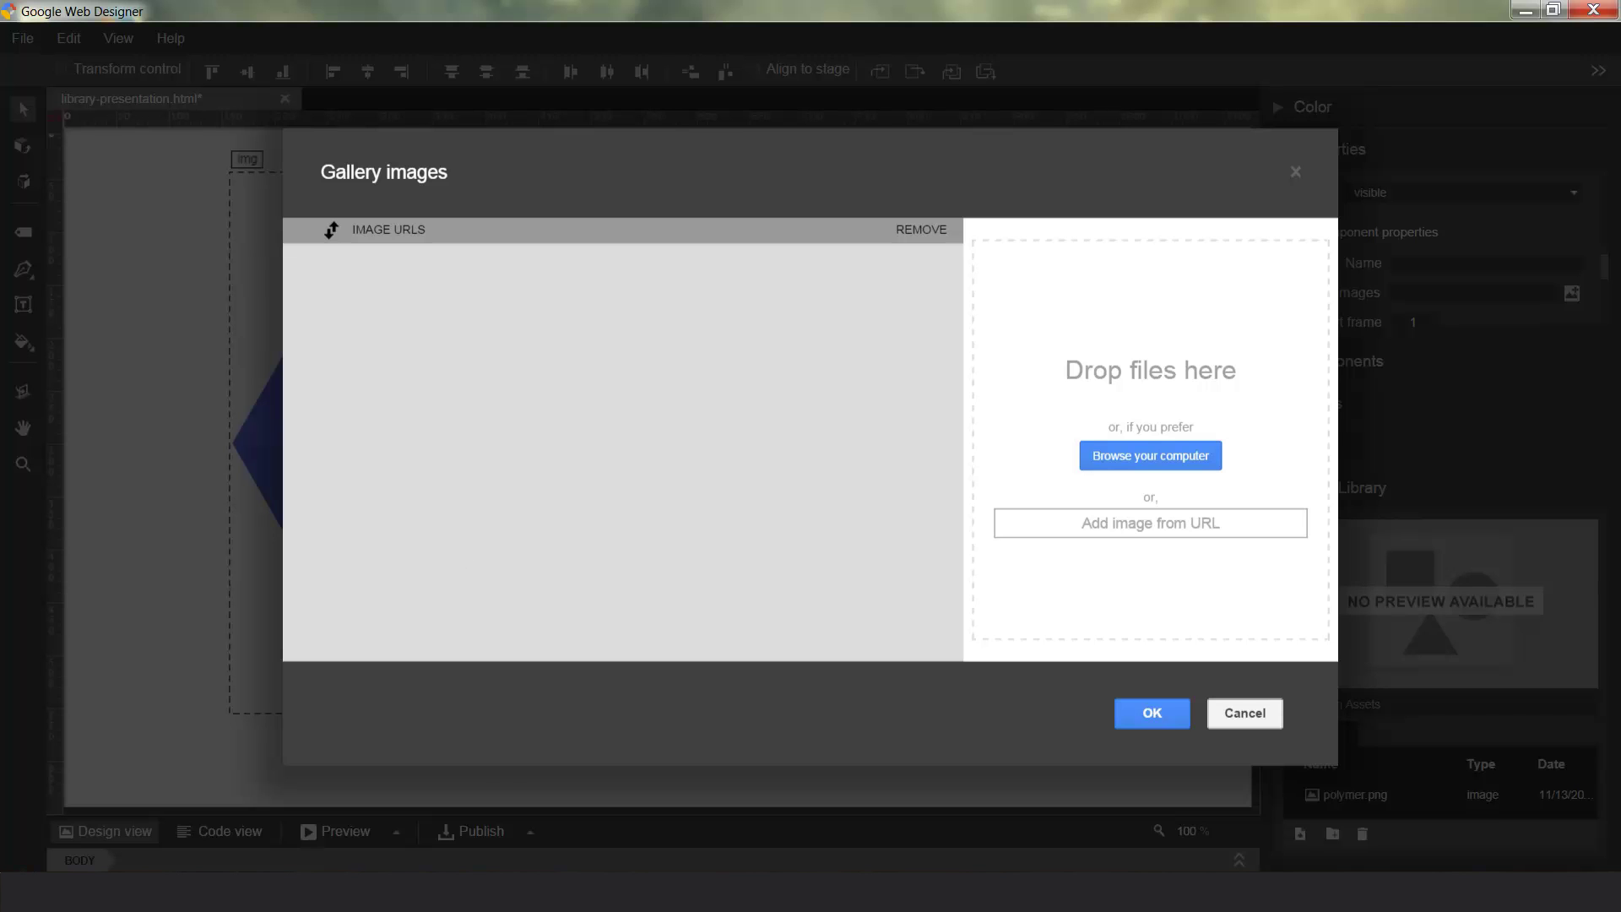
mouse_move(269, 891)
left_click(185, 803)
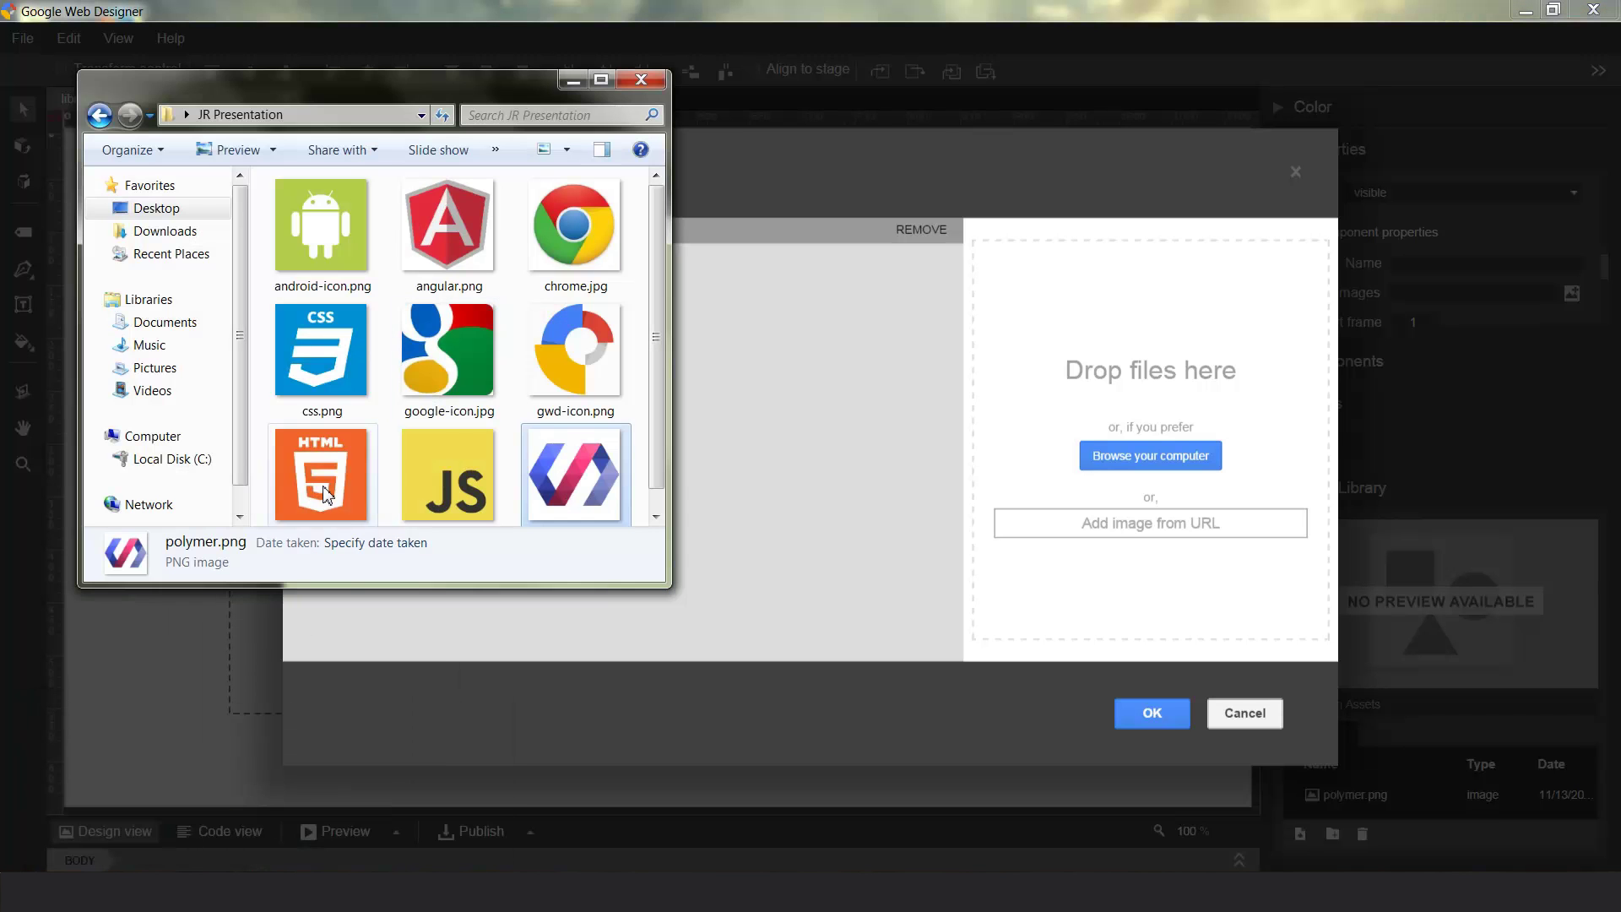
left_click_drag(325, 494, 1093, 474)
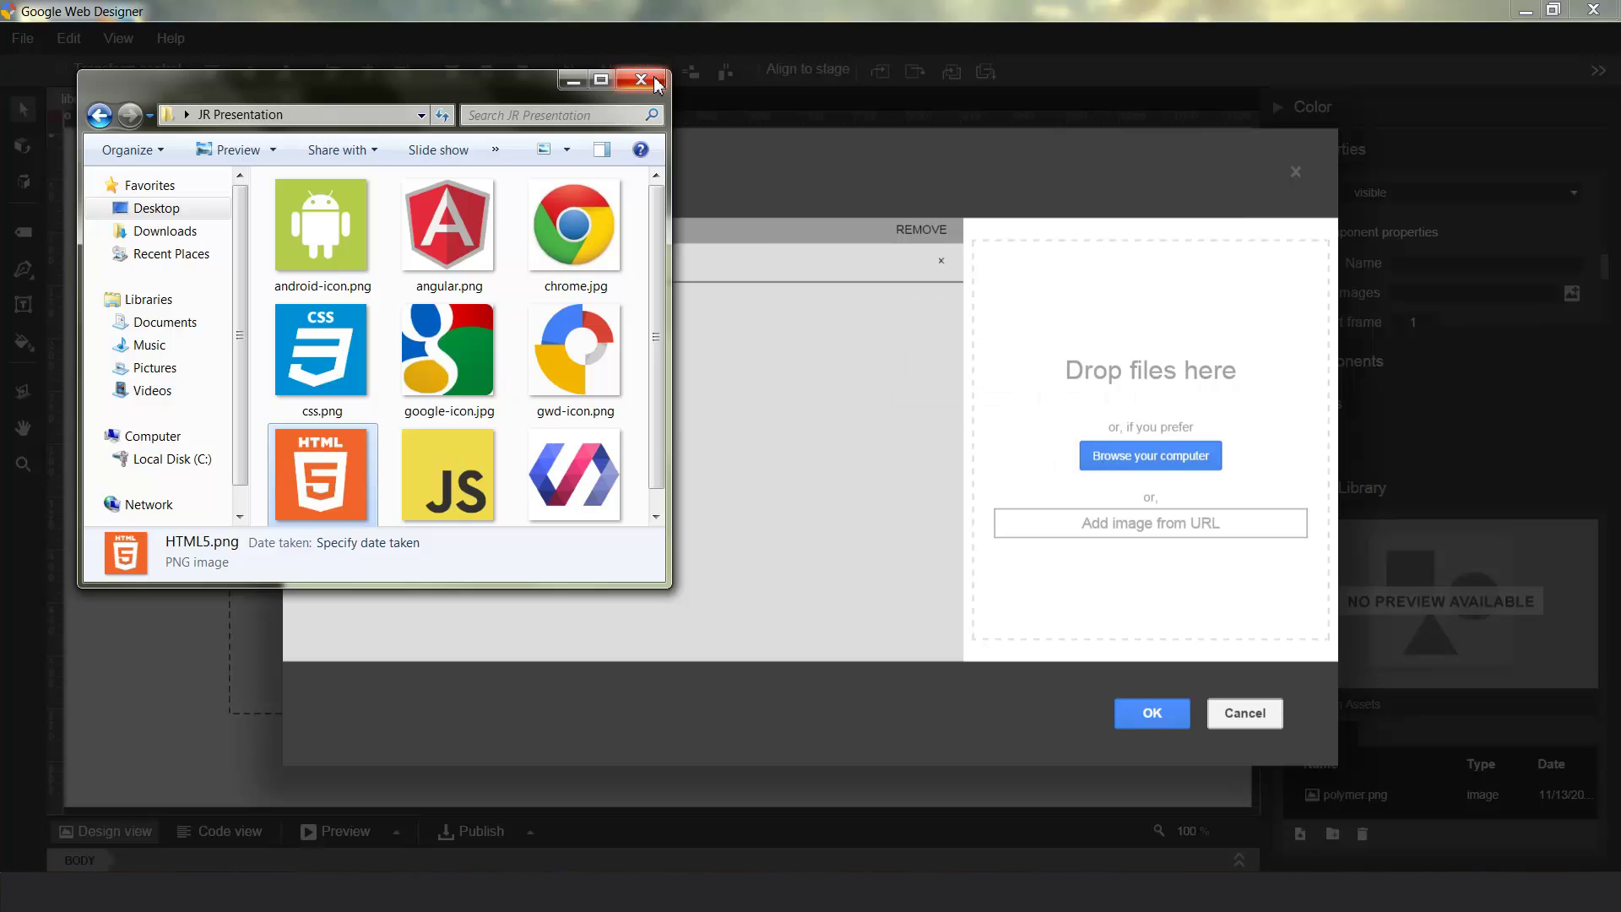
left_click(573, 81)
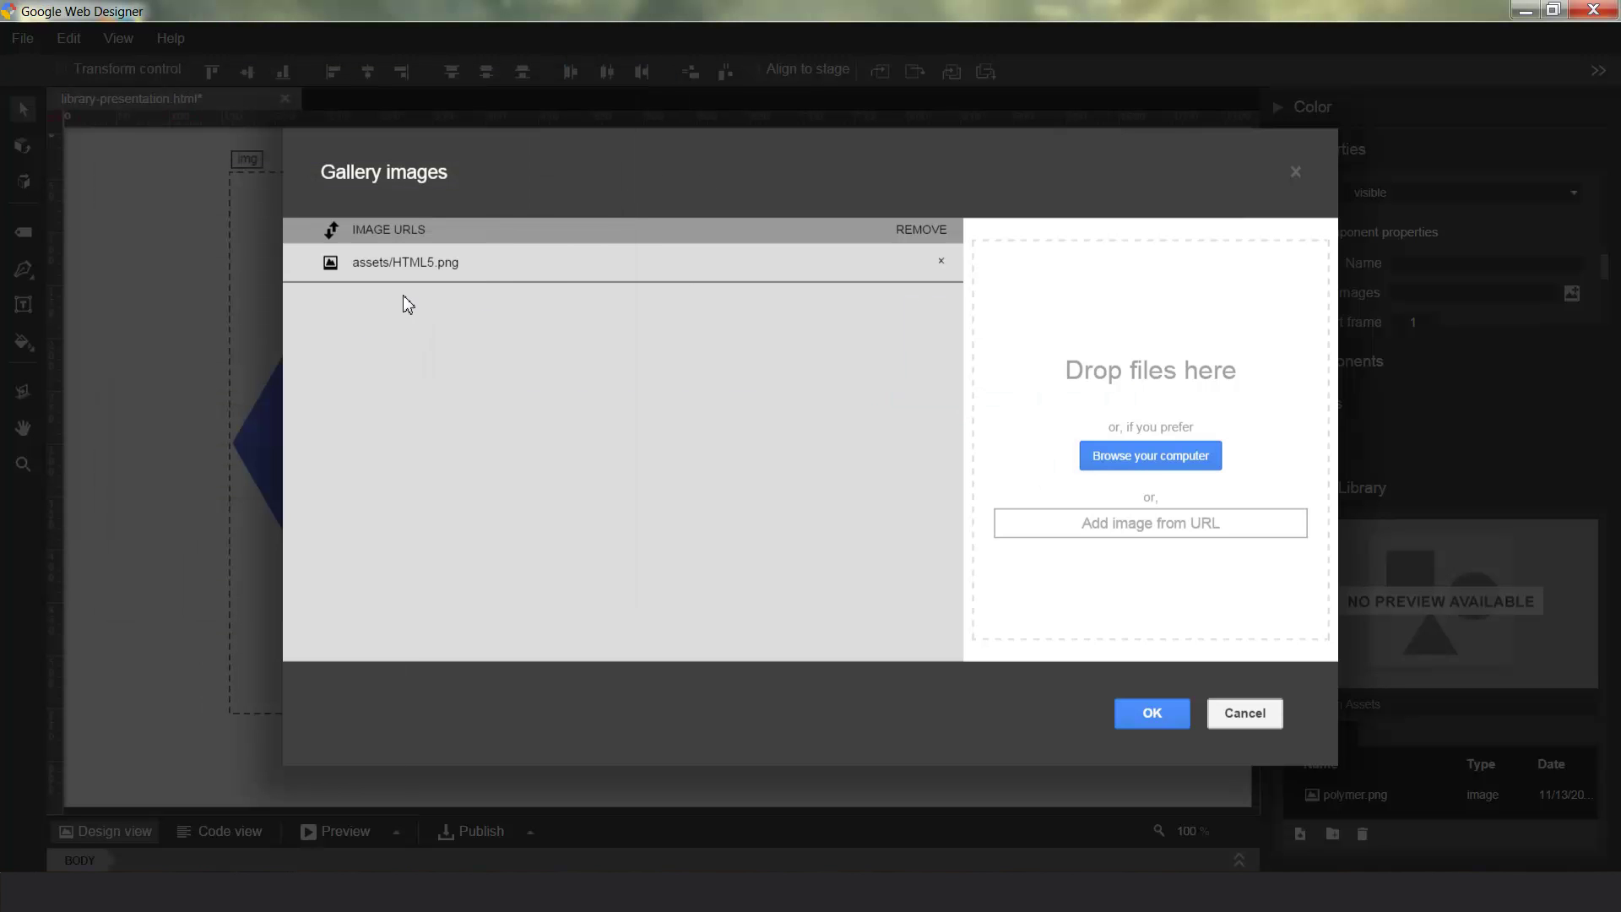
left_click(1149, 713)
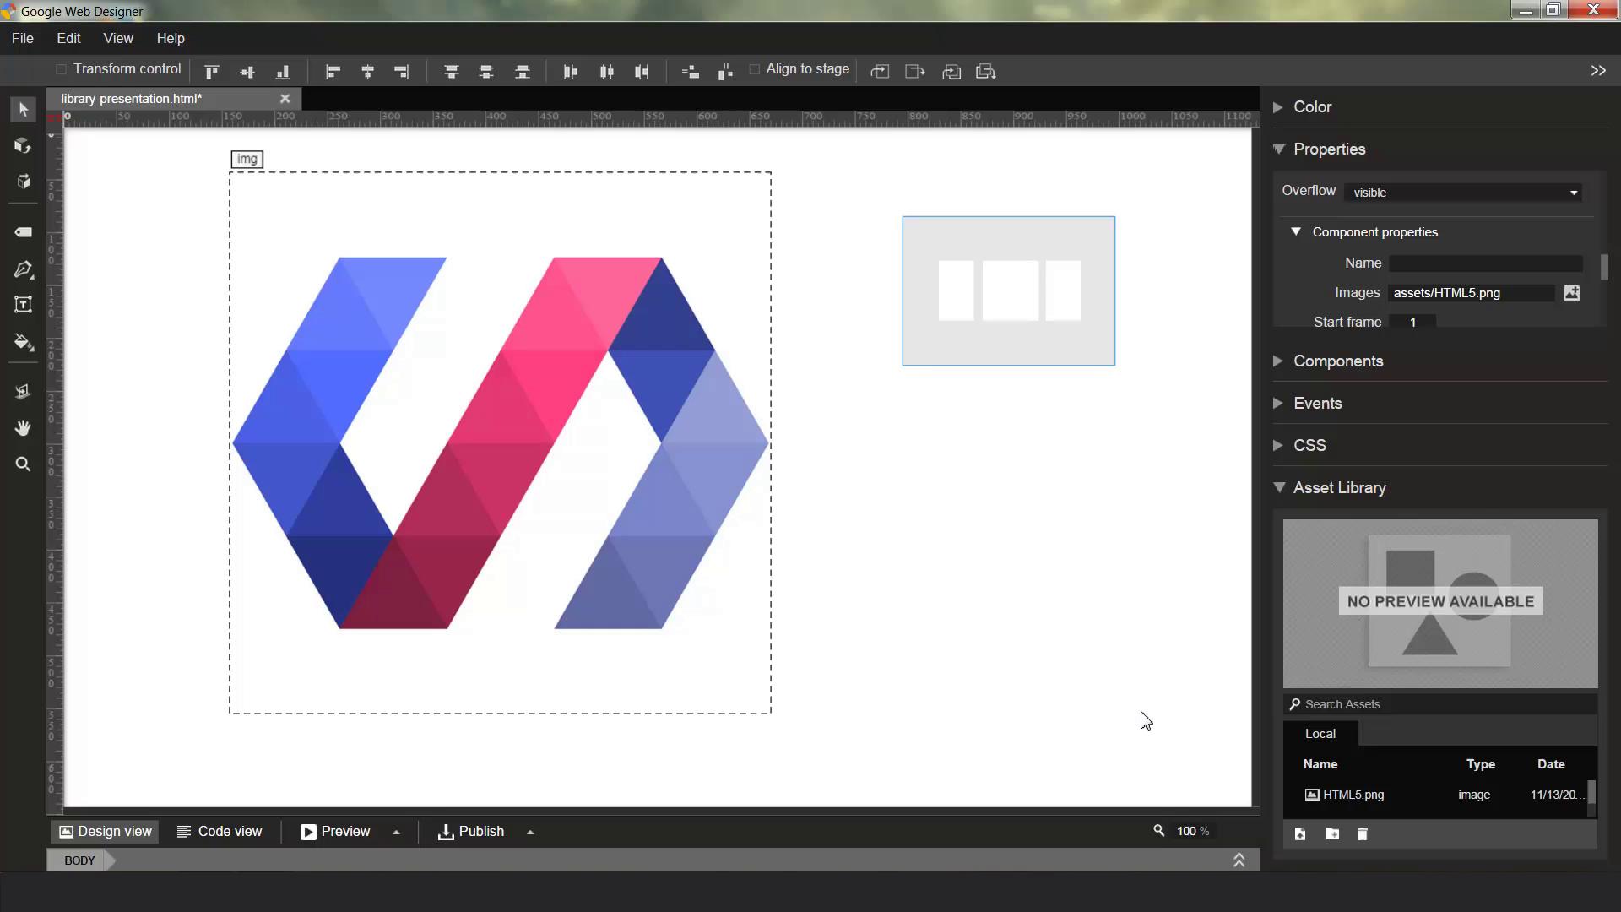
left_click(1392, 798)
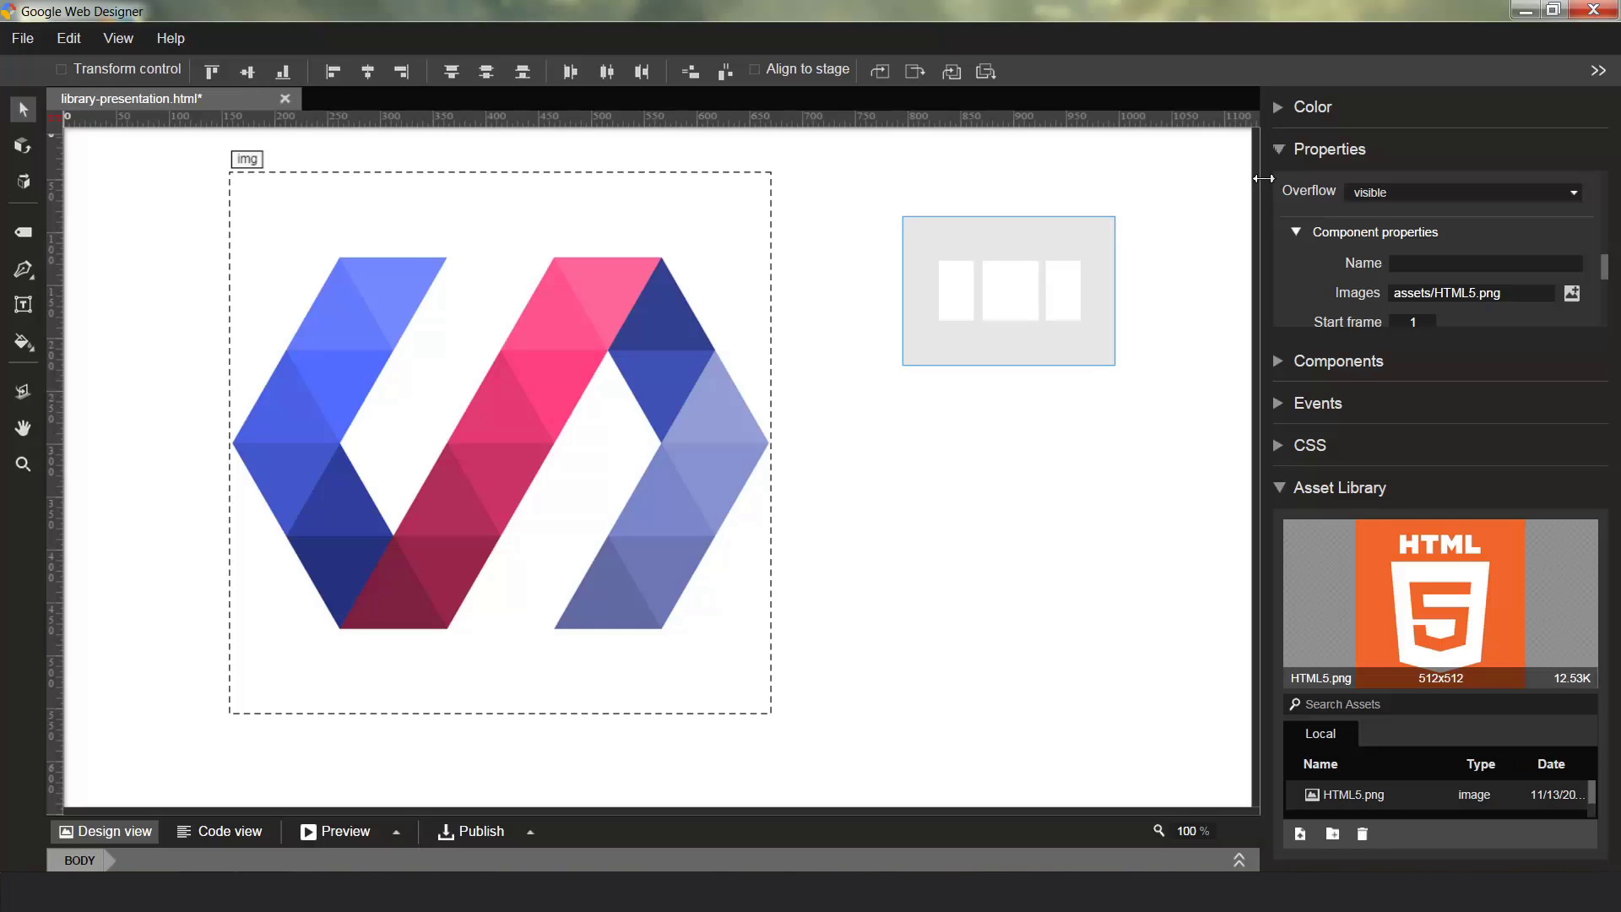
left_click(1285, 151)
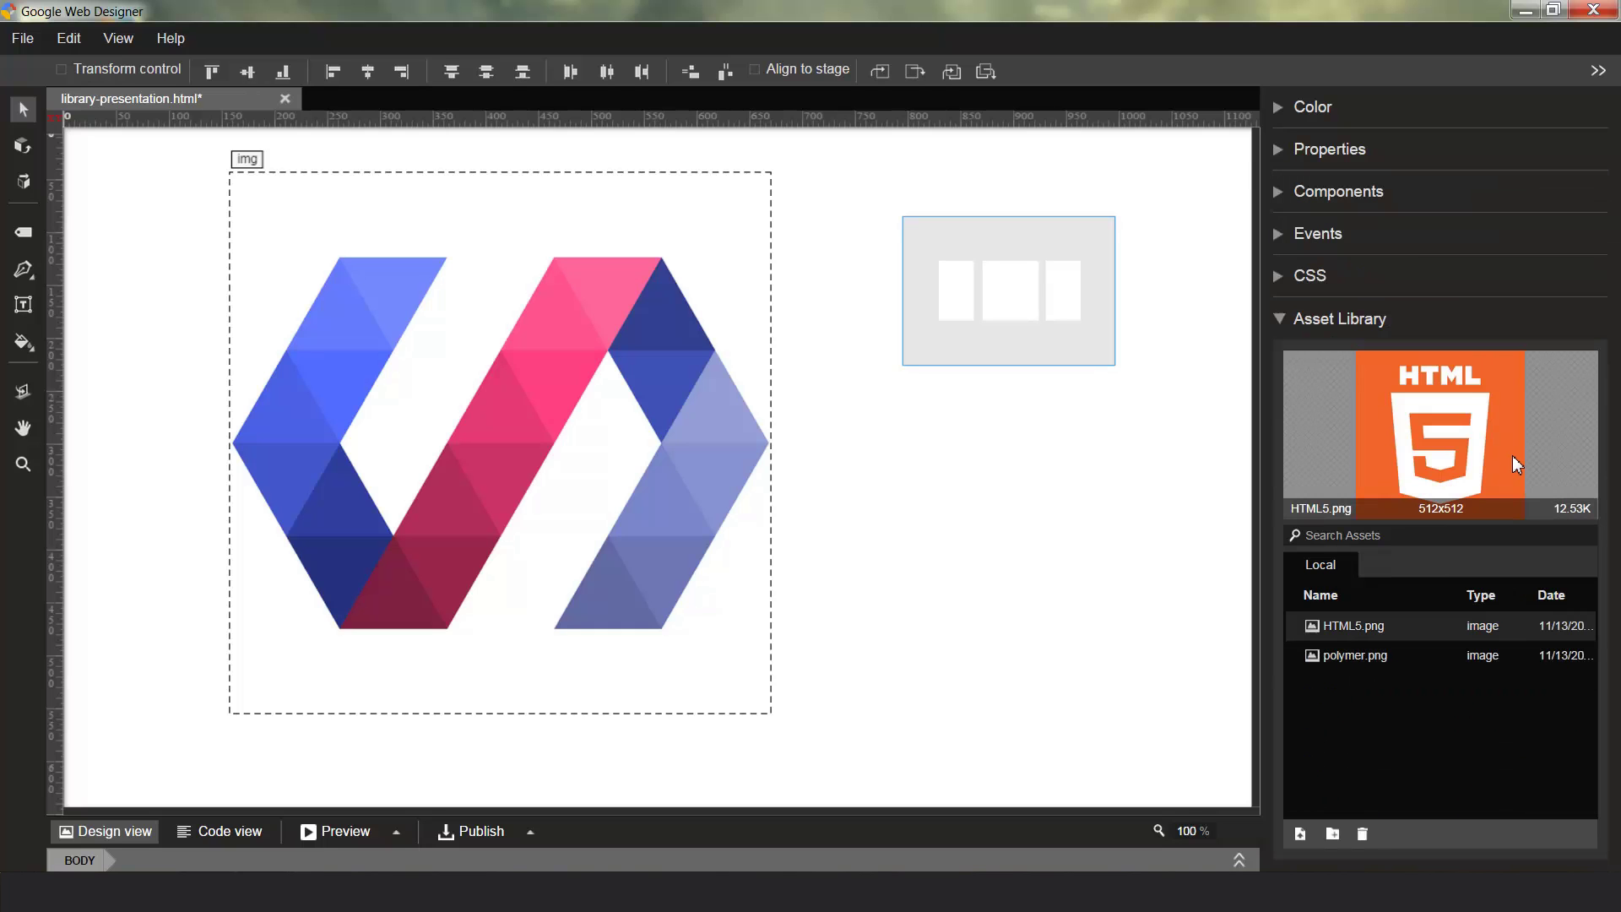
left_click(17, 49)
left_click(76, 264)
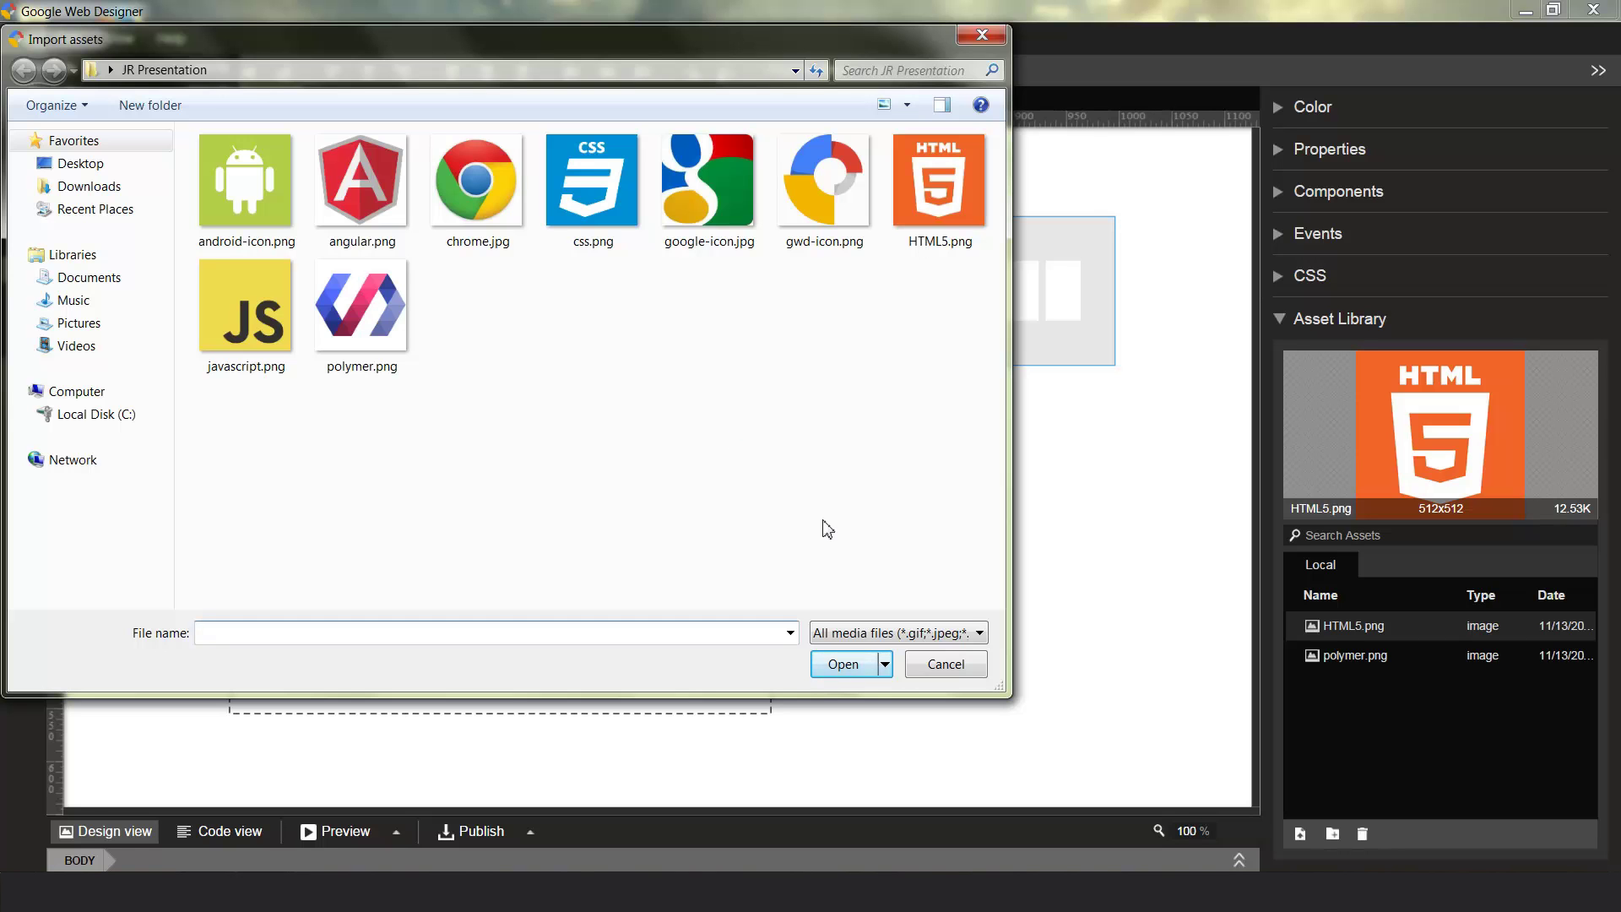
left_click(935, 668)
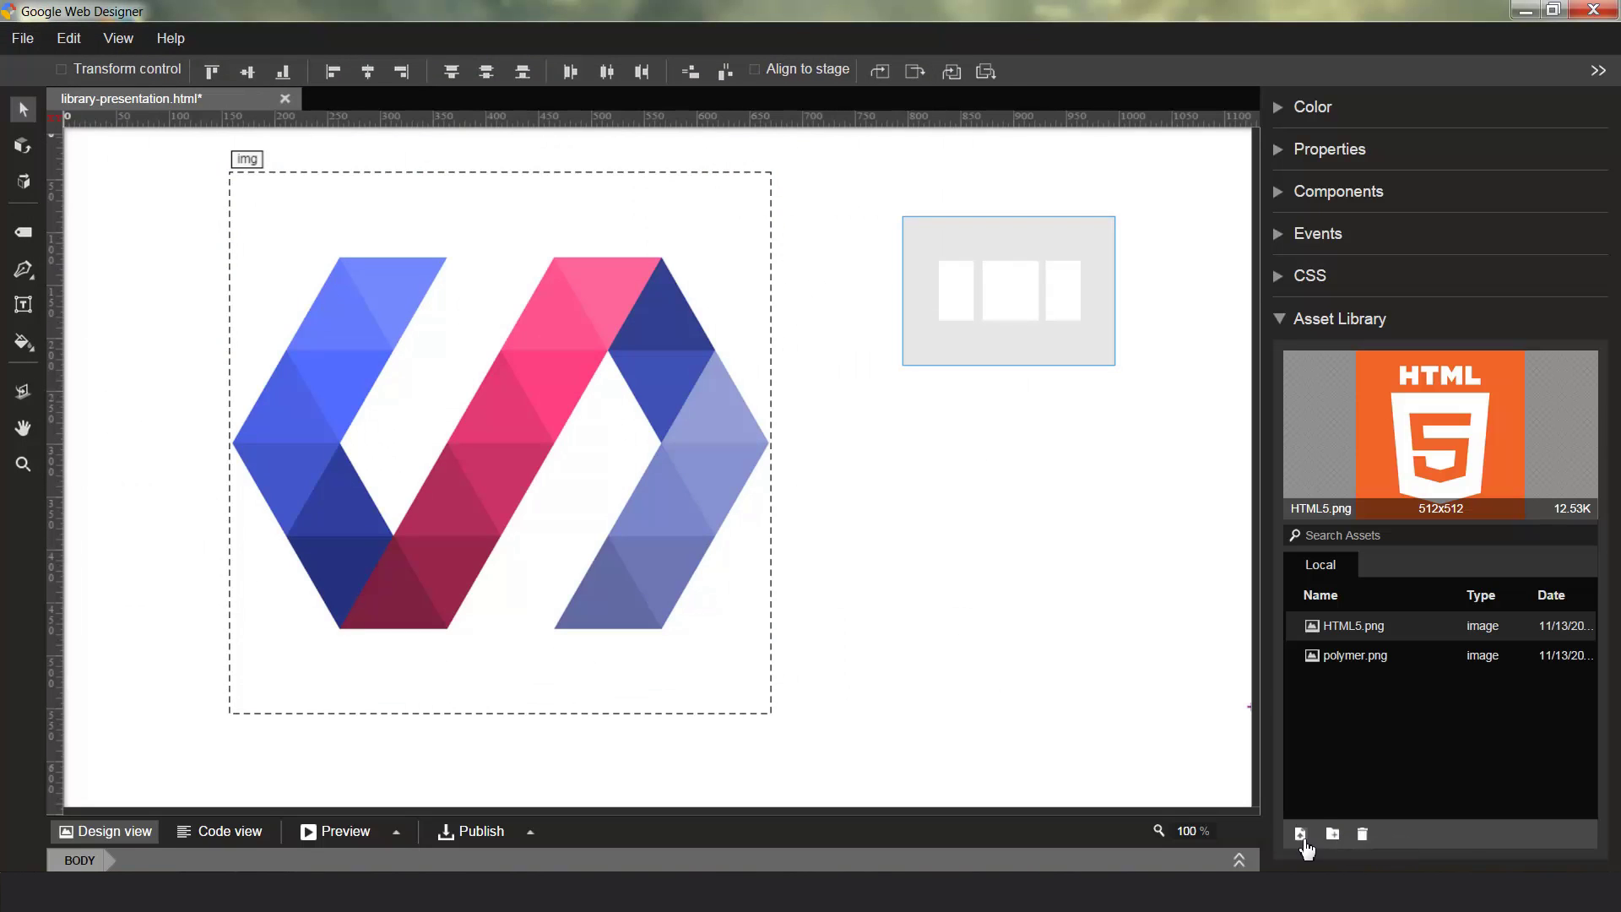
Step: Import all nine JR Presentation images, android-icon.png through the rest, into the Asset Library
left_click(1303, 846)
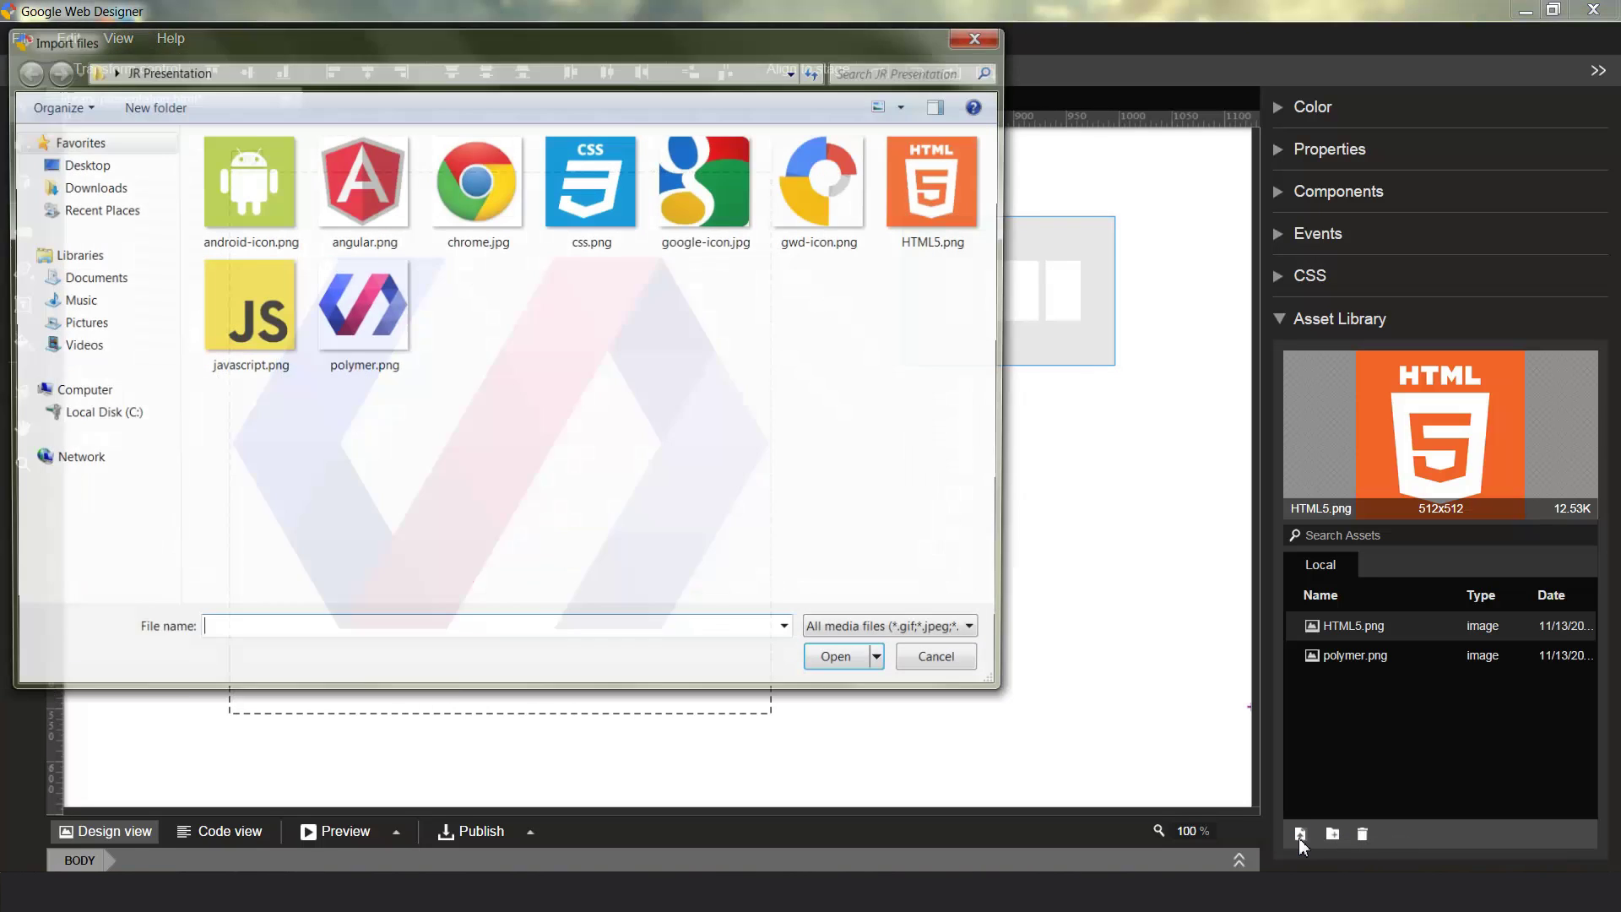
left_click(270, 187)
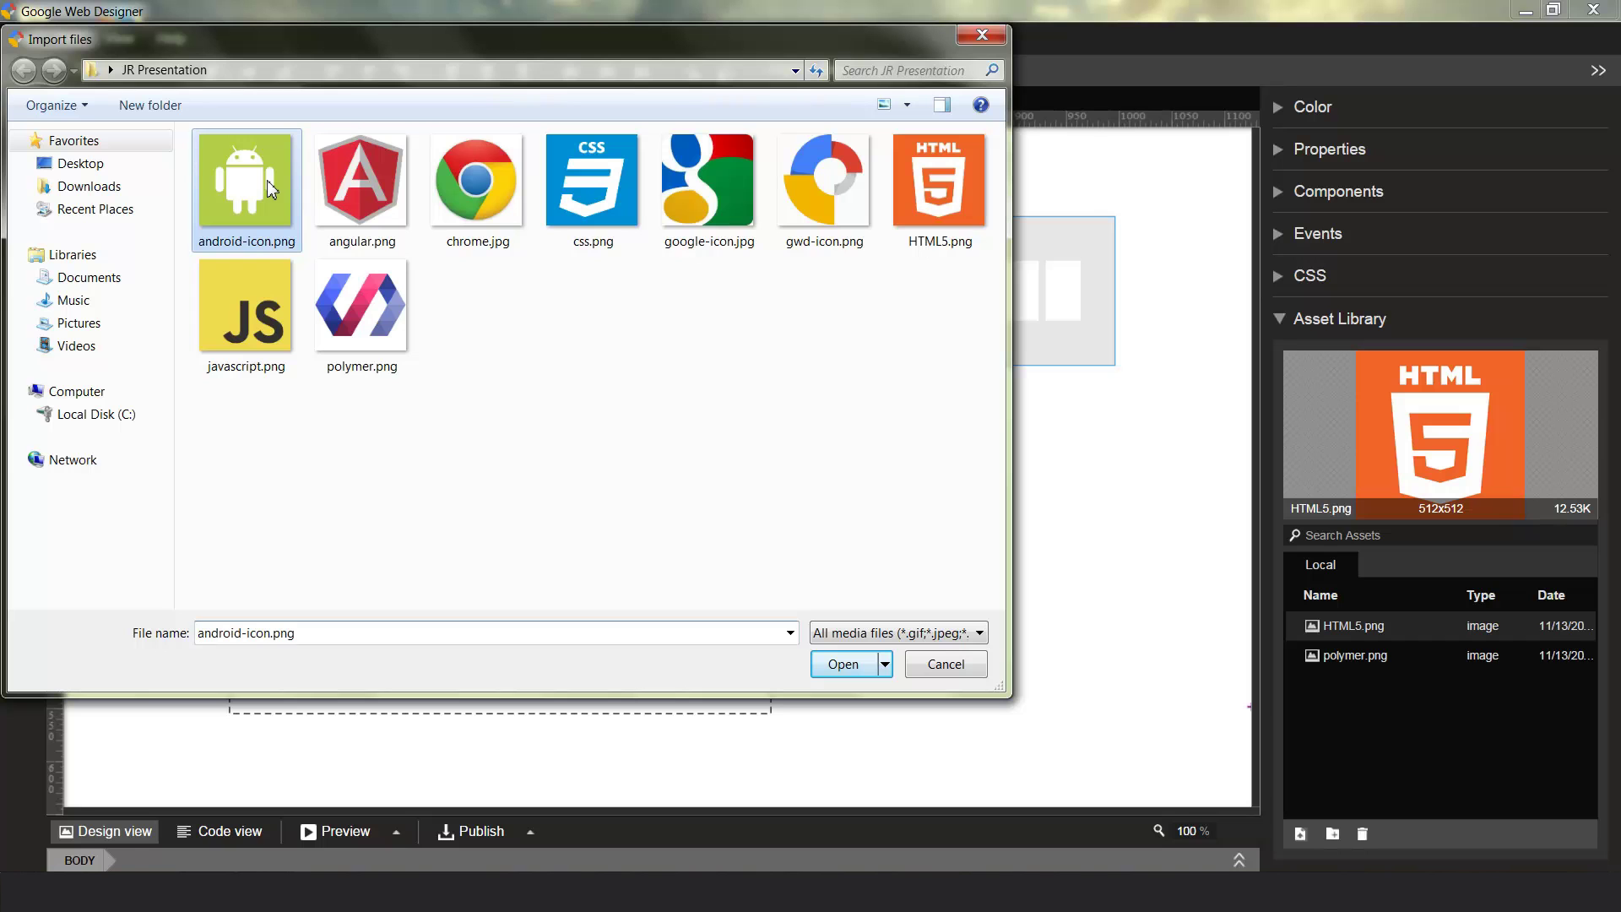
left_click(363, 304, "shift")
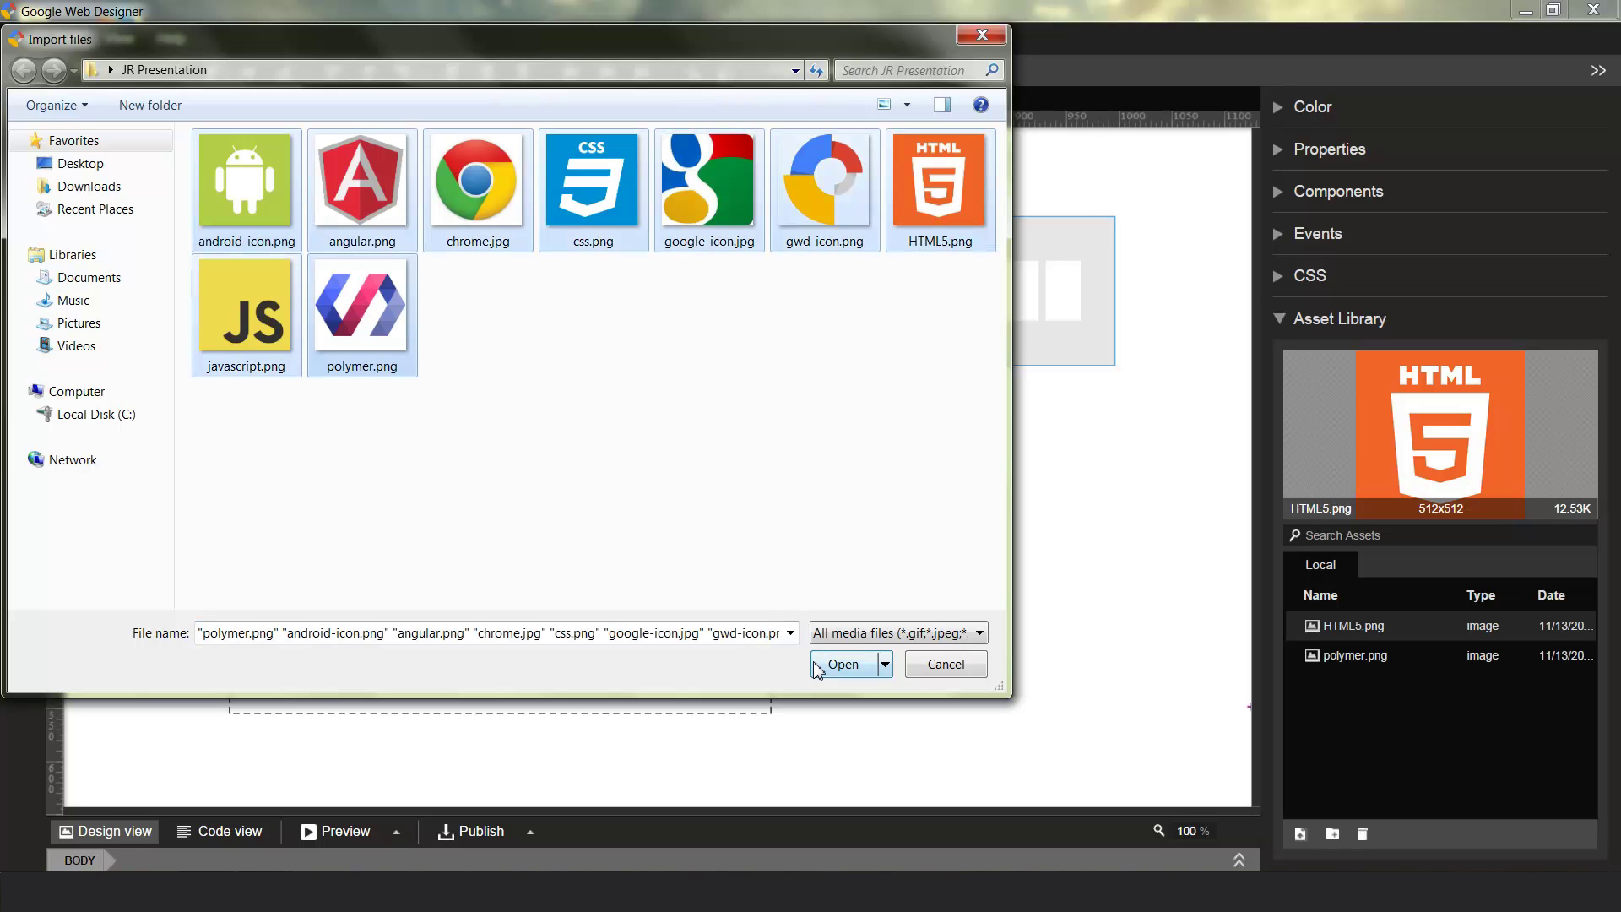
left_click(839, 664)
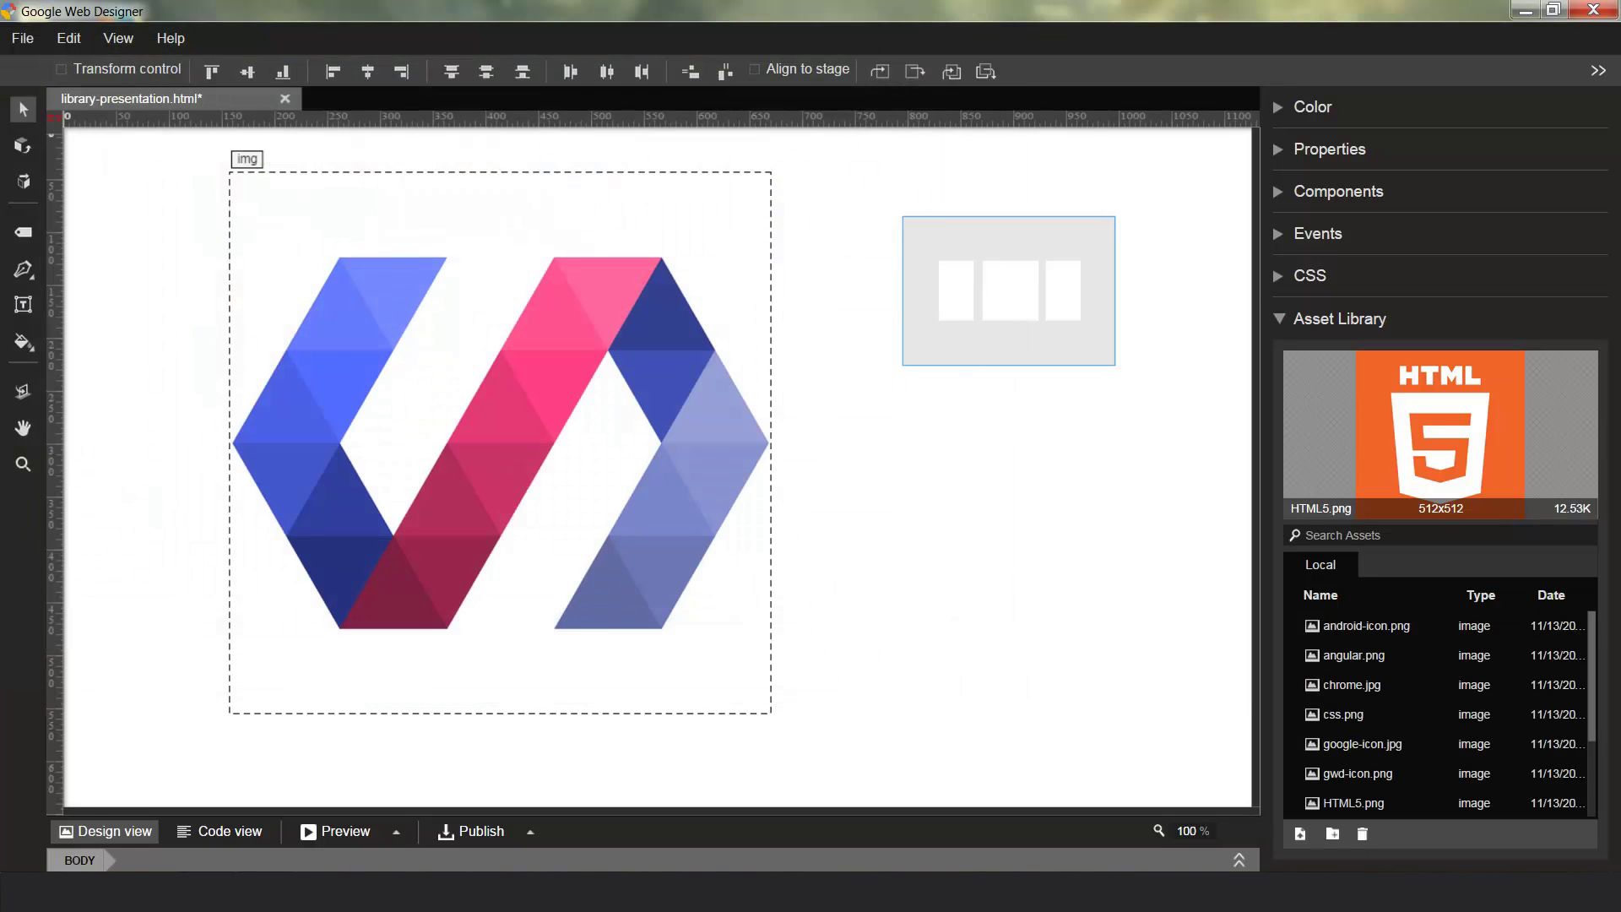
left_click_drag(1589, 668, 1594, 775)
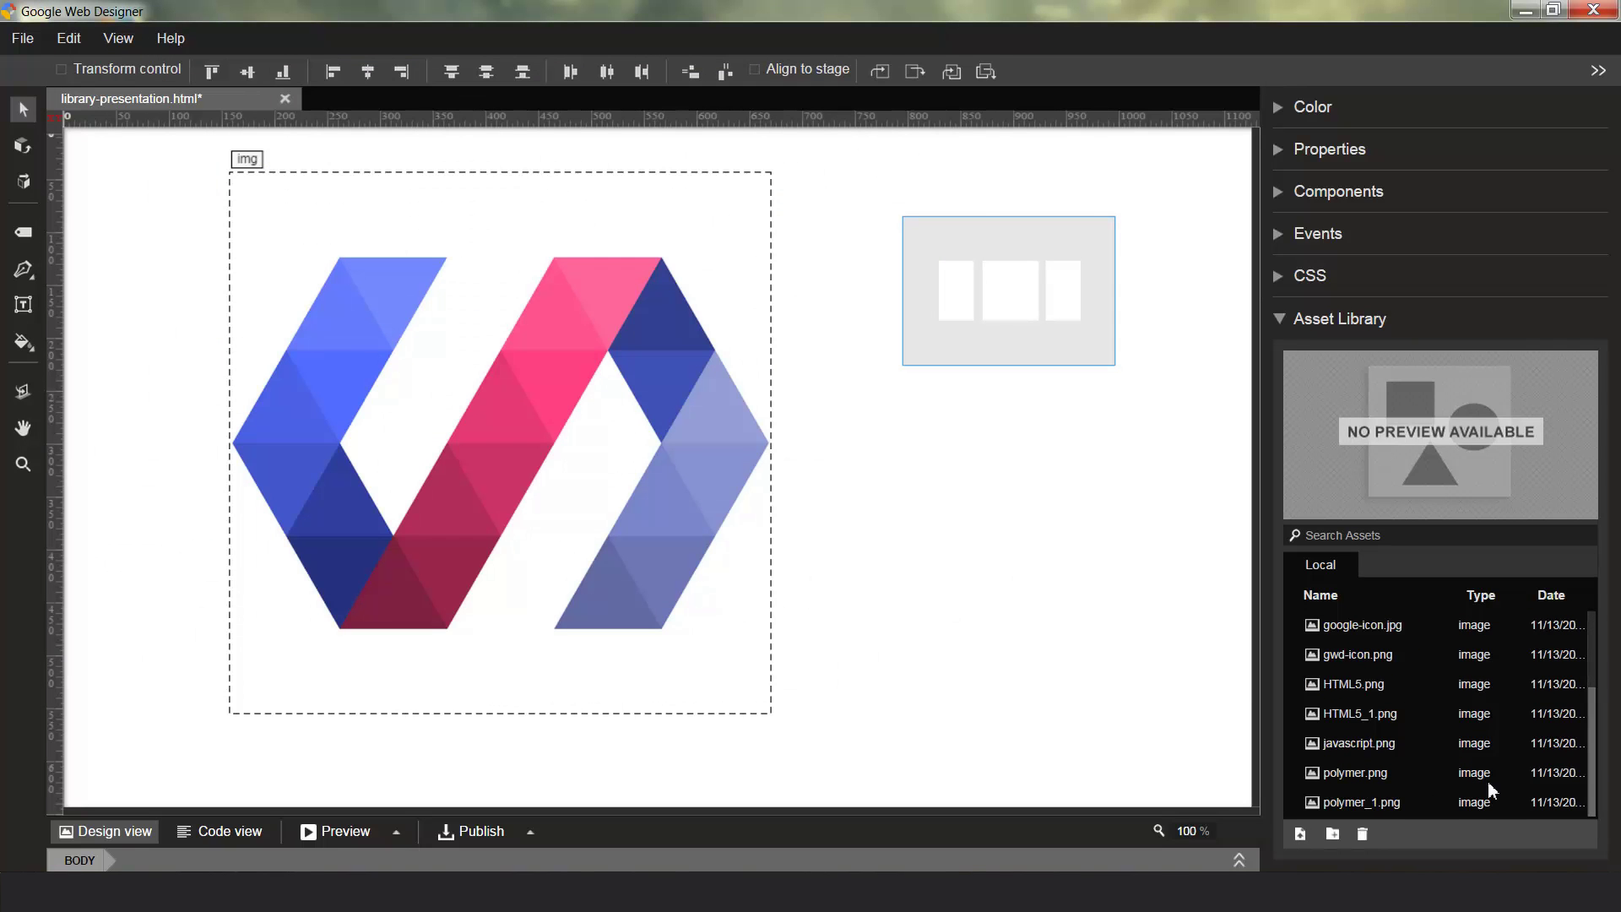
mouse_move(1380, 713)
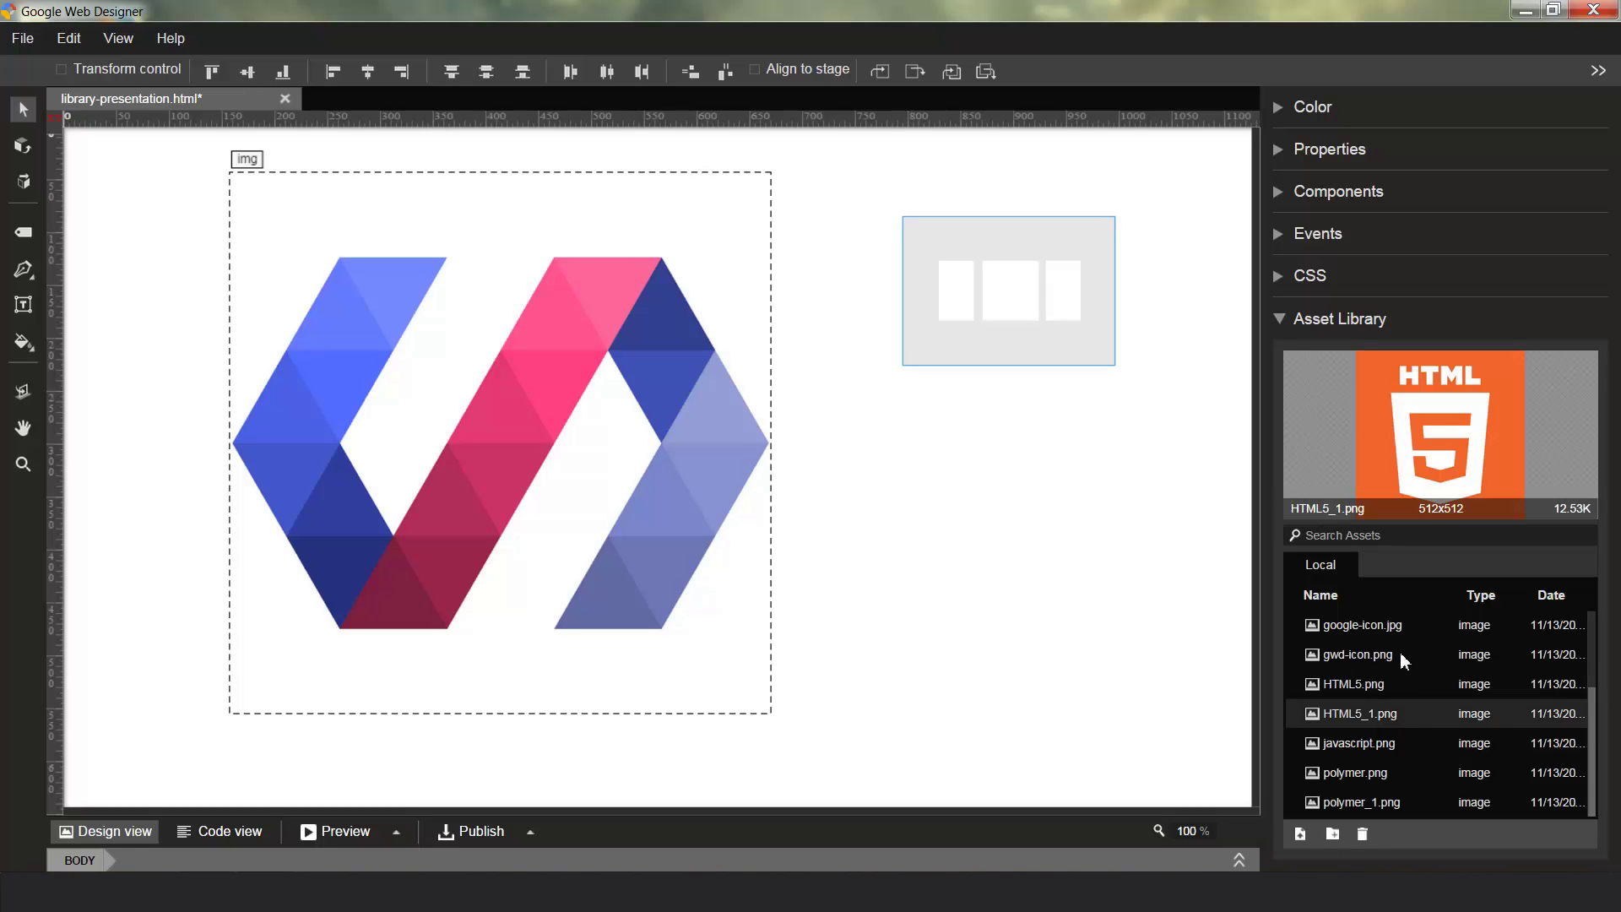
mouse_move(1372, 642)
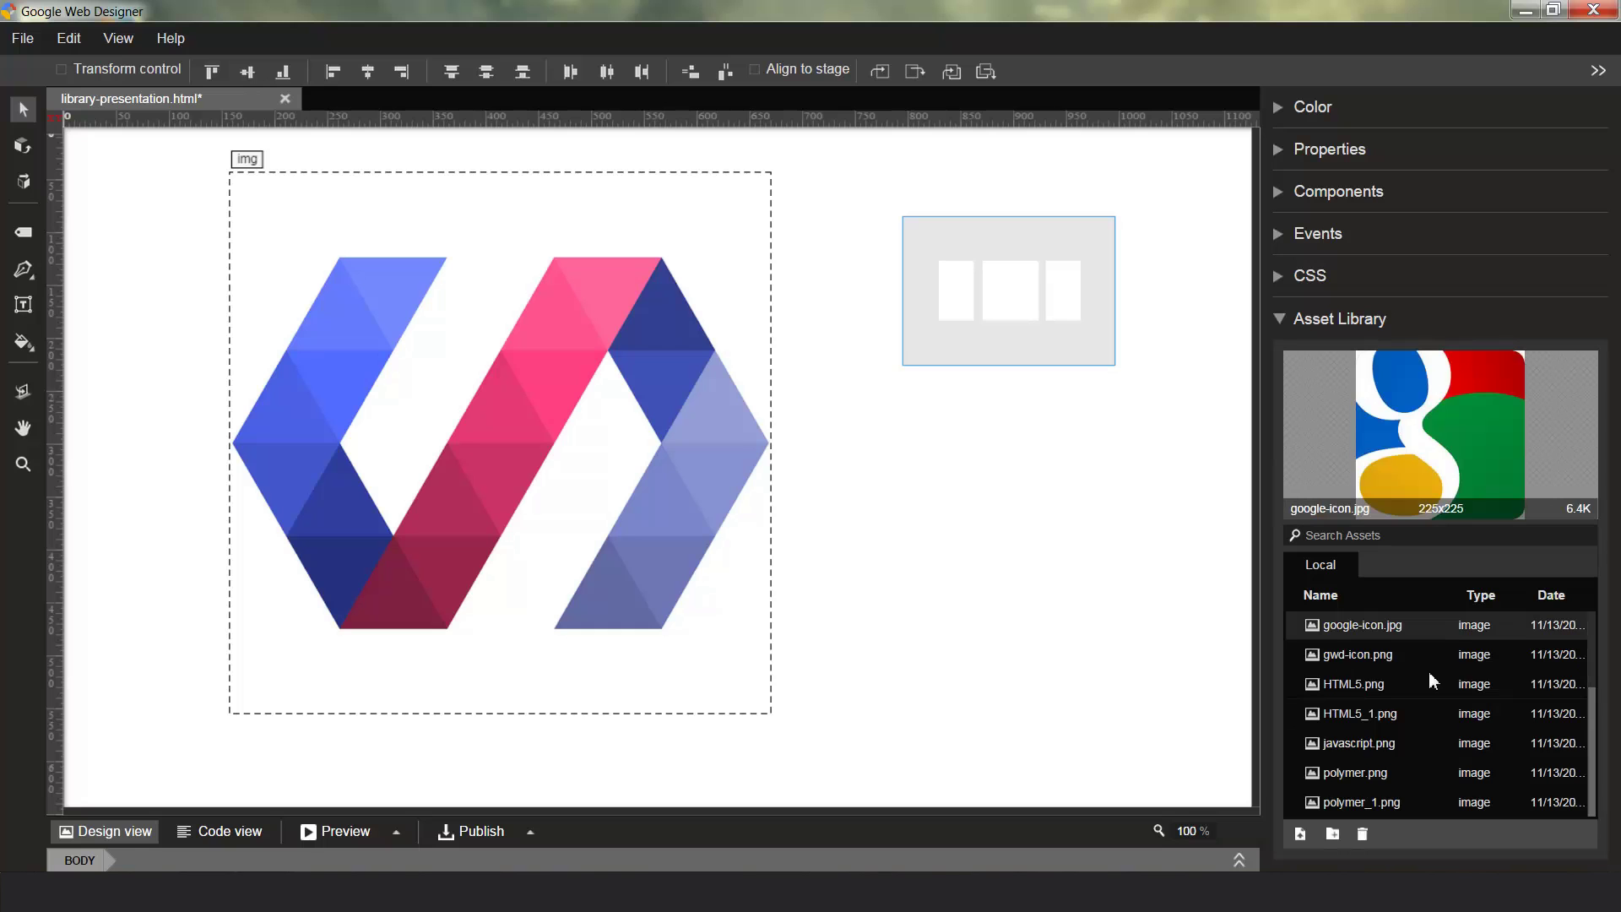
scroll(1435, 670, "up", 3)
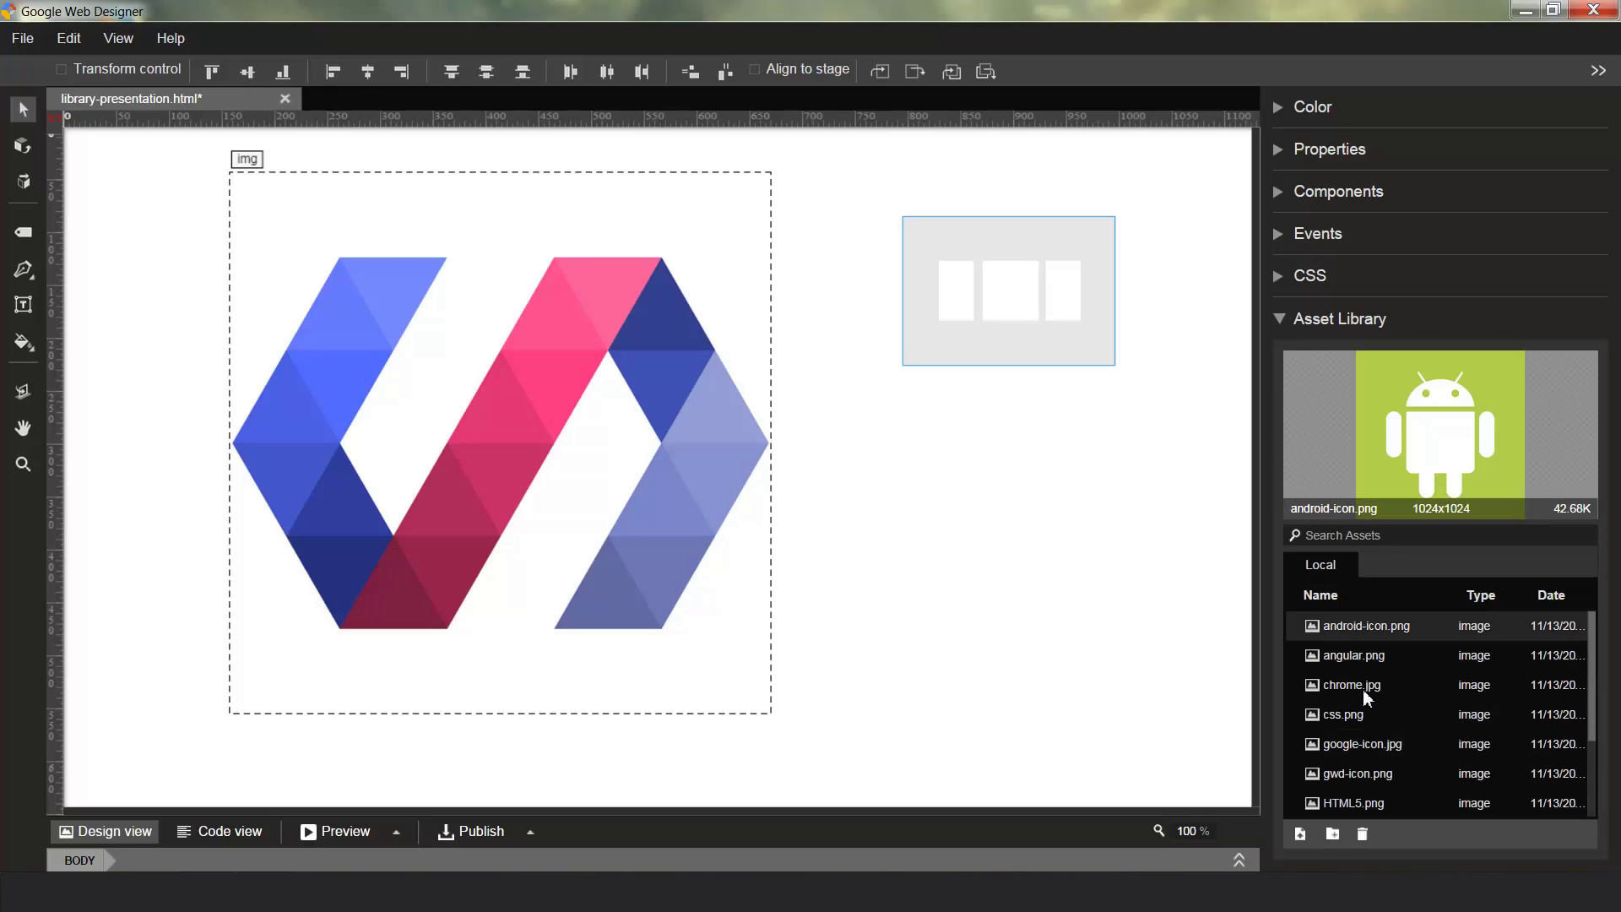
scroll(1506, 781, "down", 2)
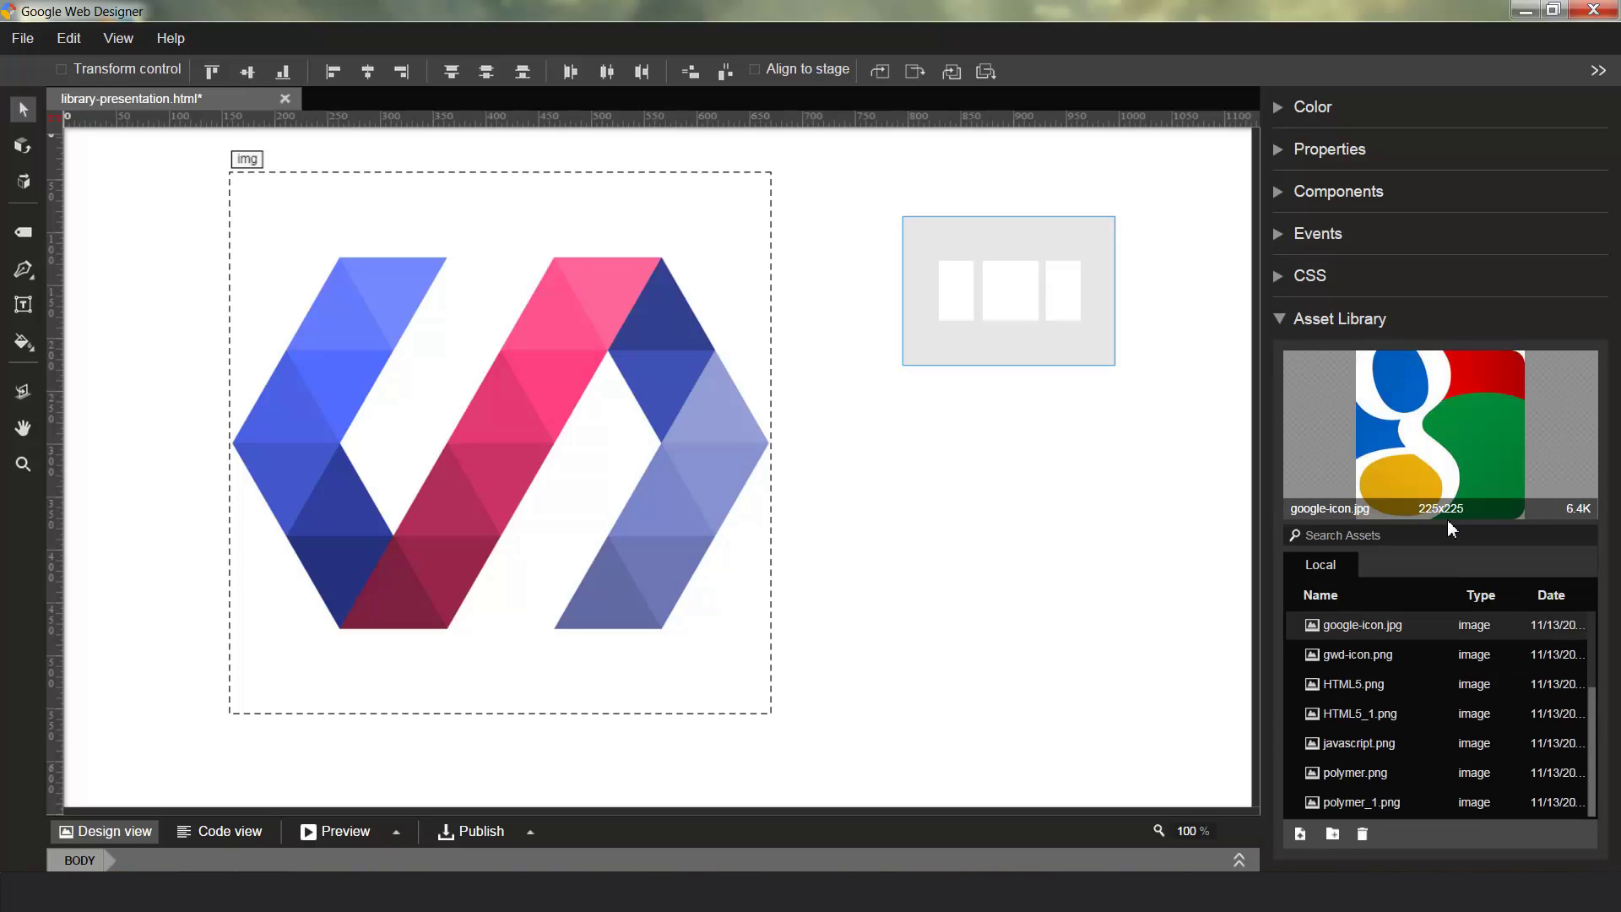
left_click(1381, 778)
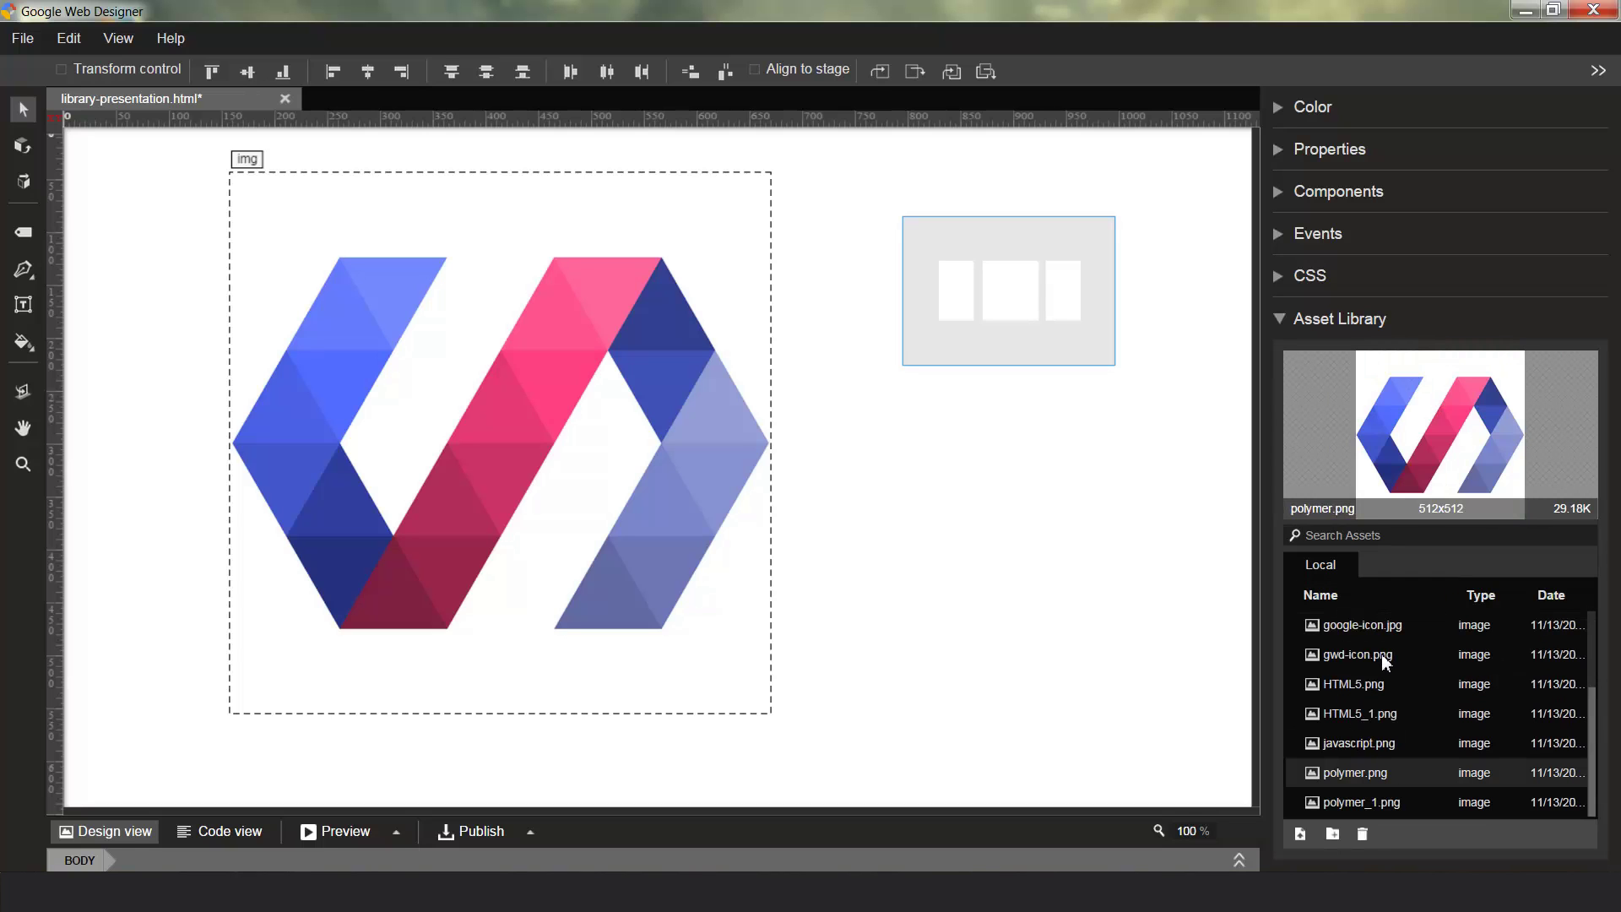
Step: Place google-icon.jpg and three gwd-icon copies on the stage, then delete everything on it
left_click(1367, 625)
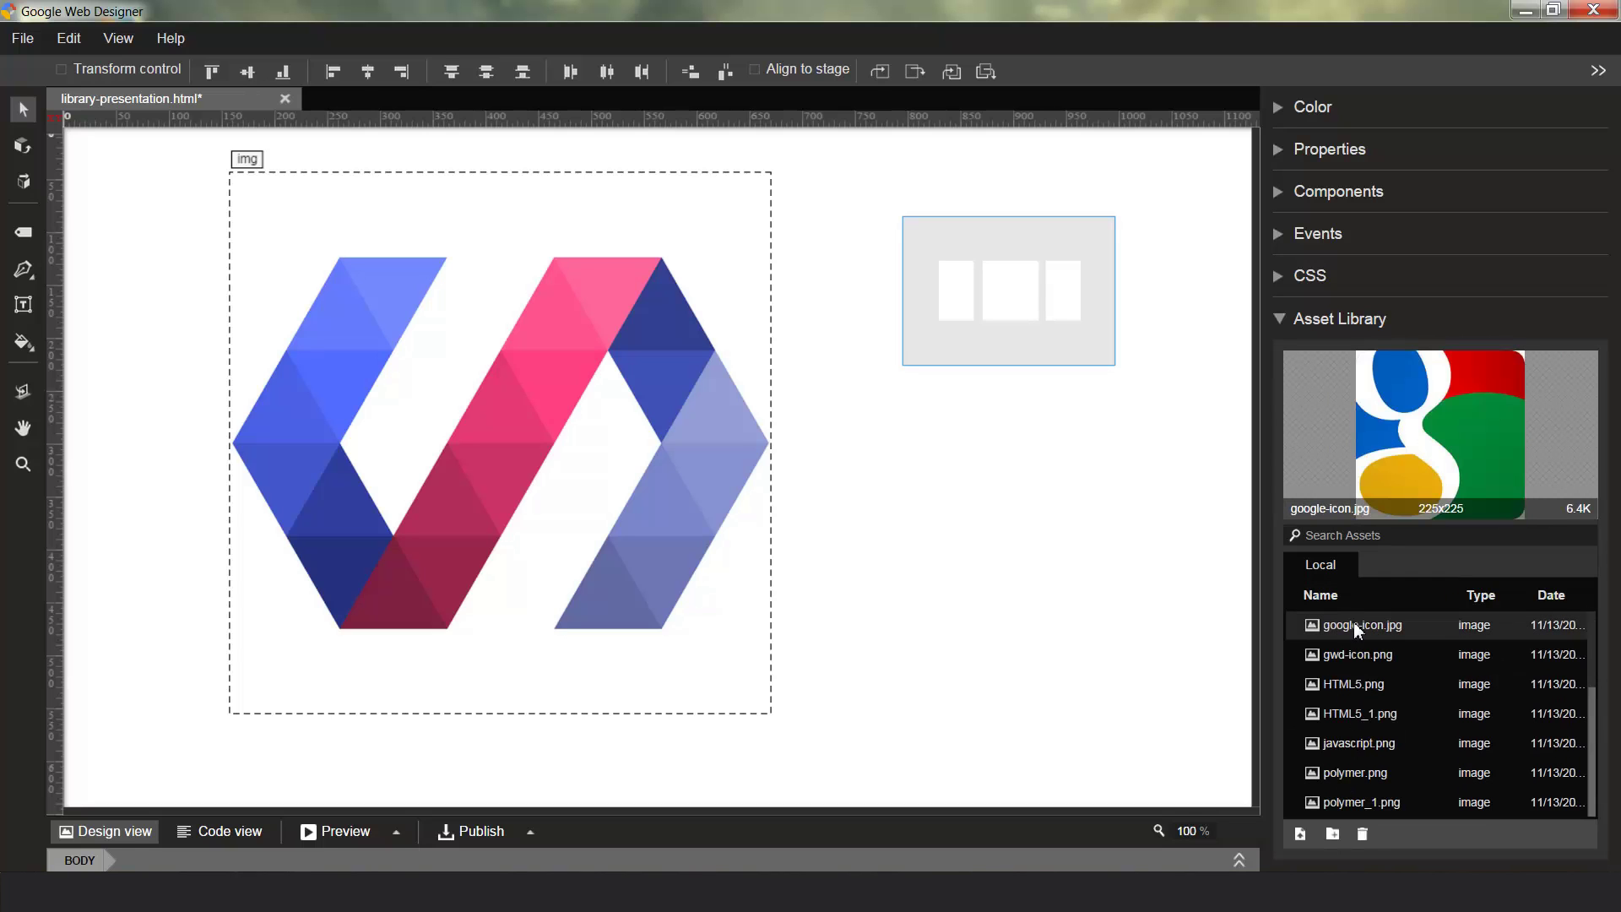
left_click_drag(1355, 622, 869, 501)
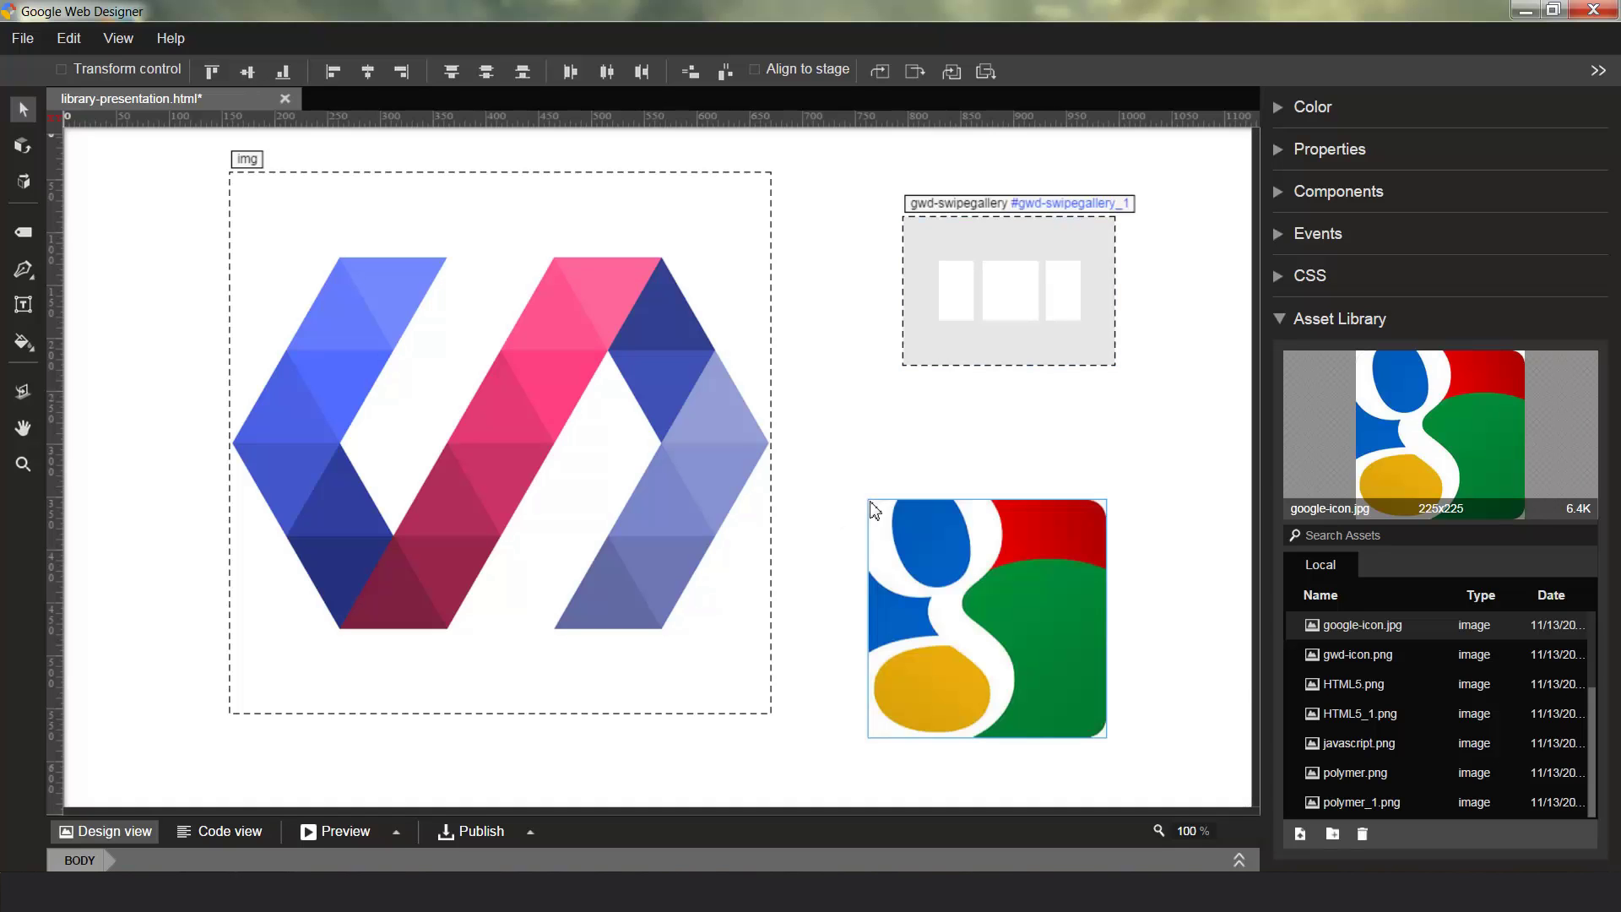
left_click(1360, 657)
left_click_drag(1359, 657, 152, 313)
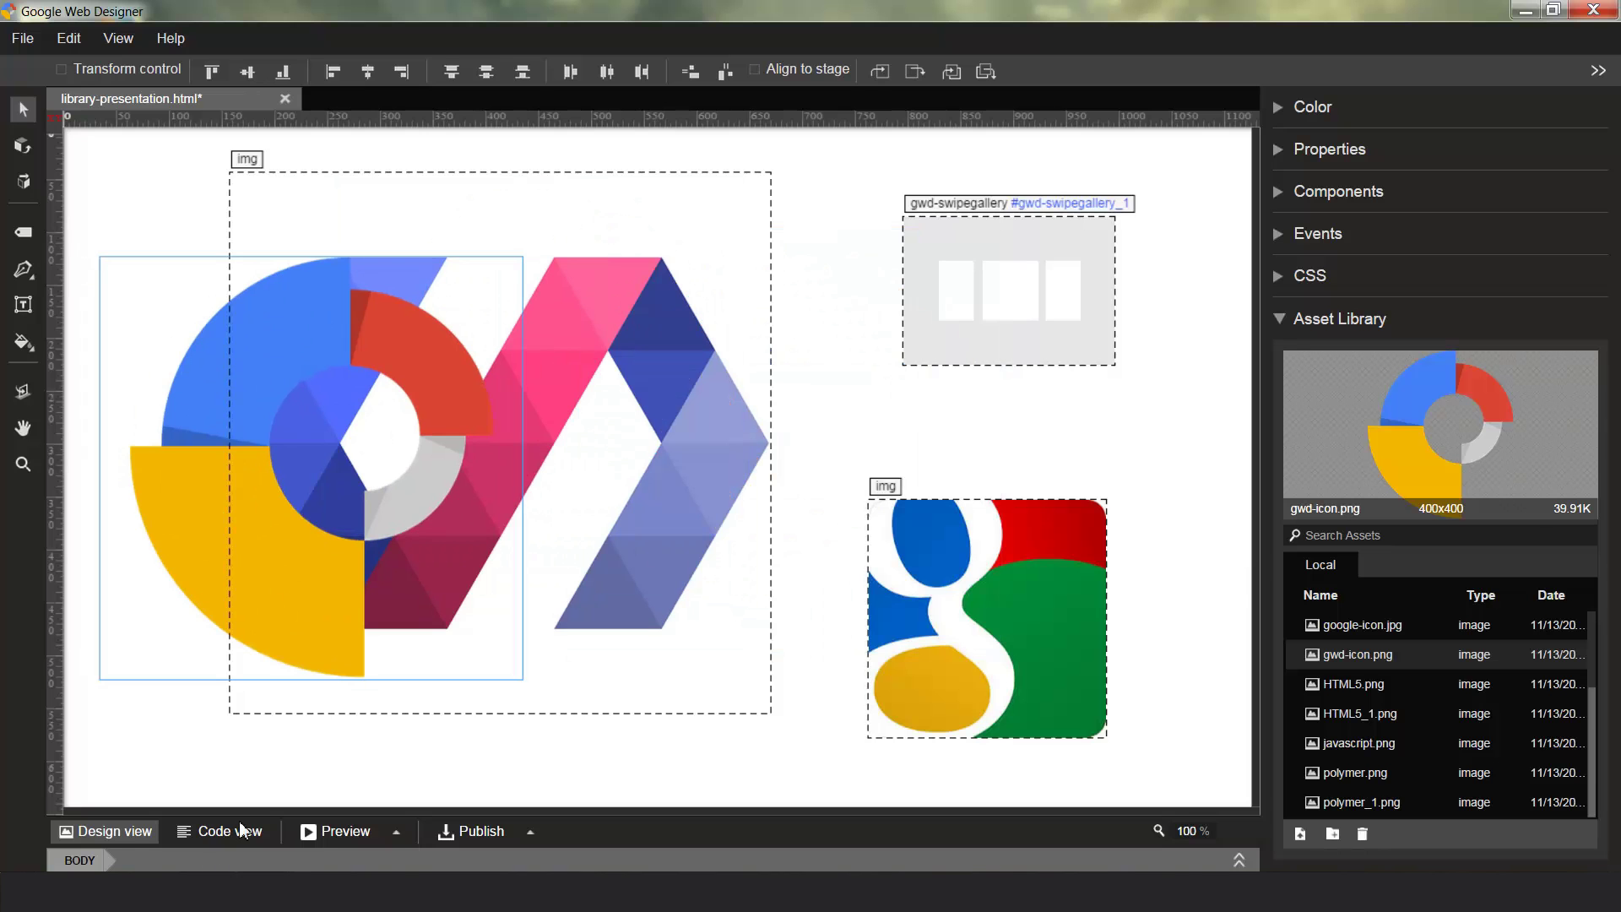
left_click_drag(1361, 656, 899, 404)
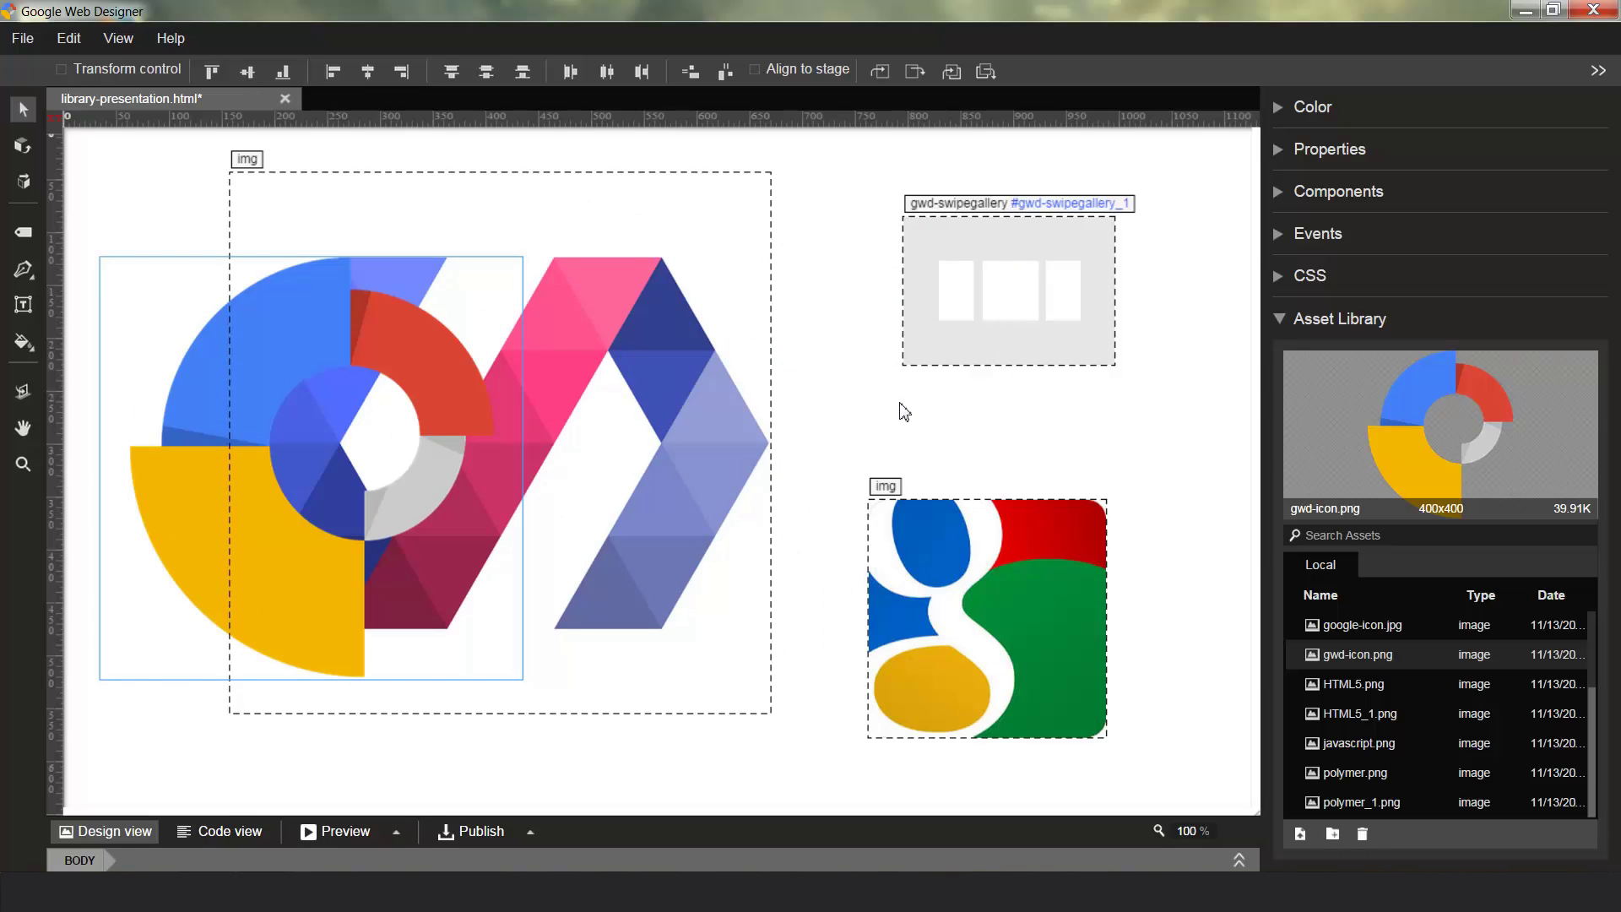
left_click_drag(1372, 659, 913, 345)
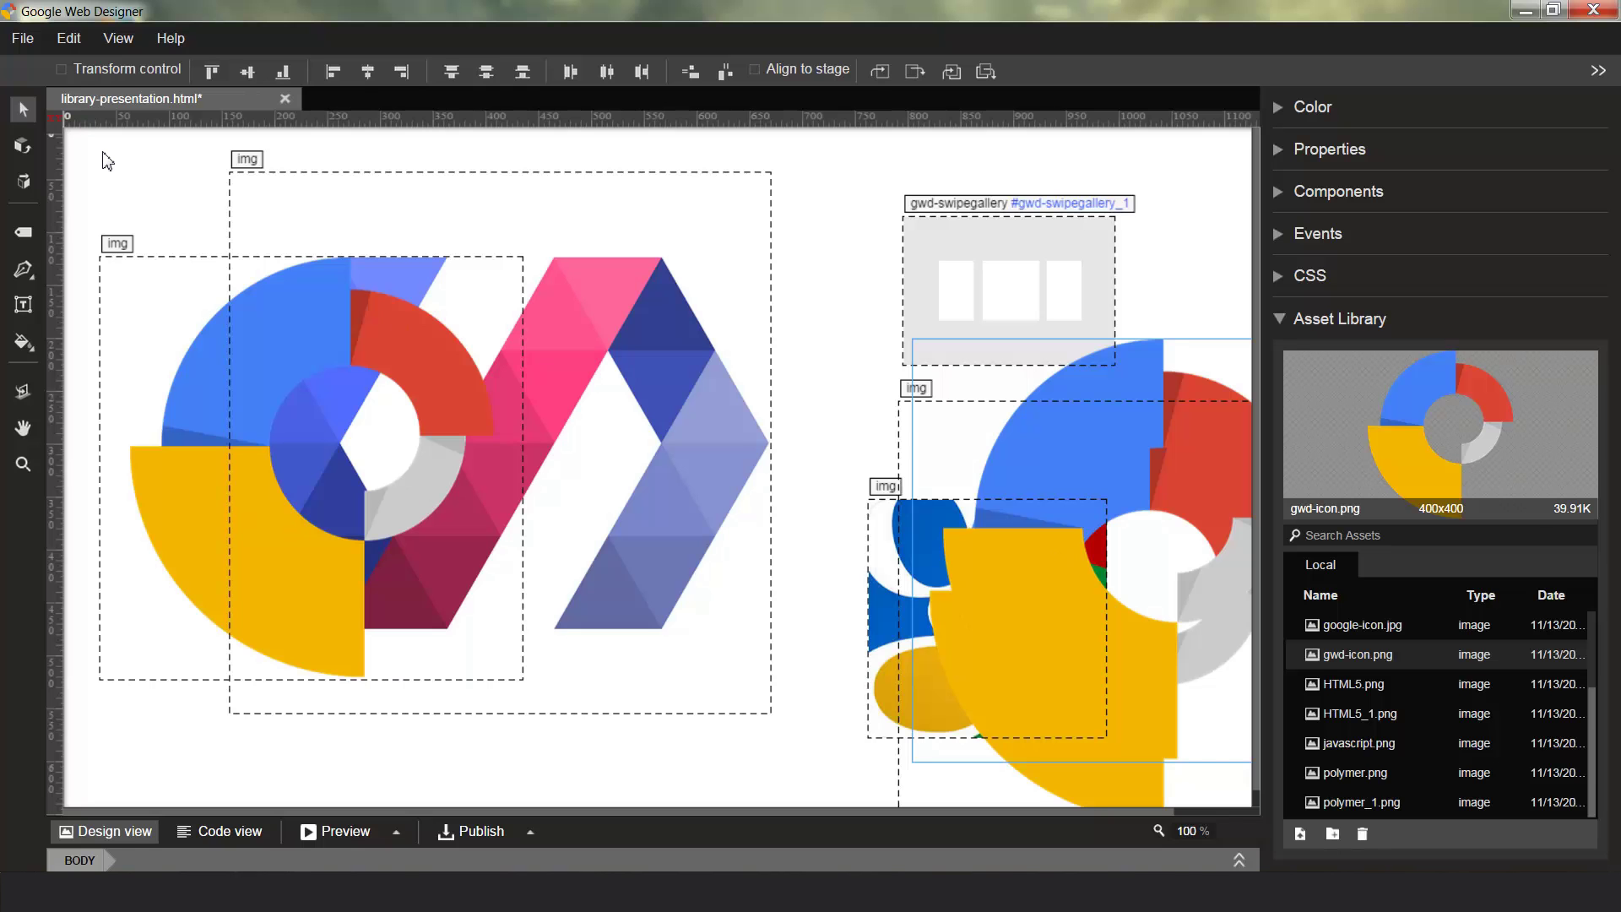
left_click_drag(101, 149, 1239, 789)
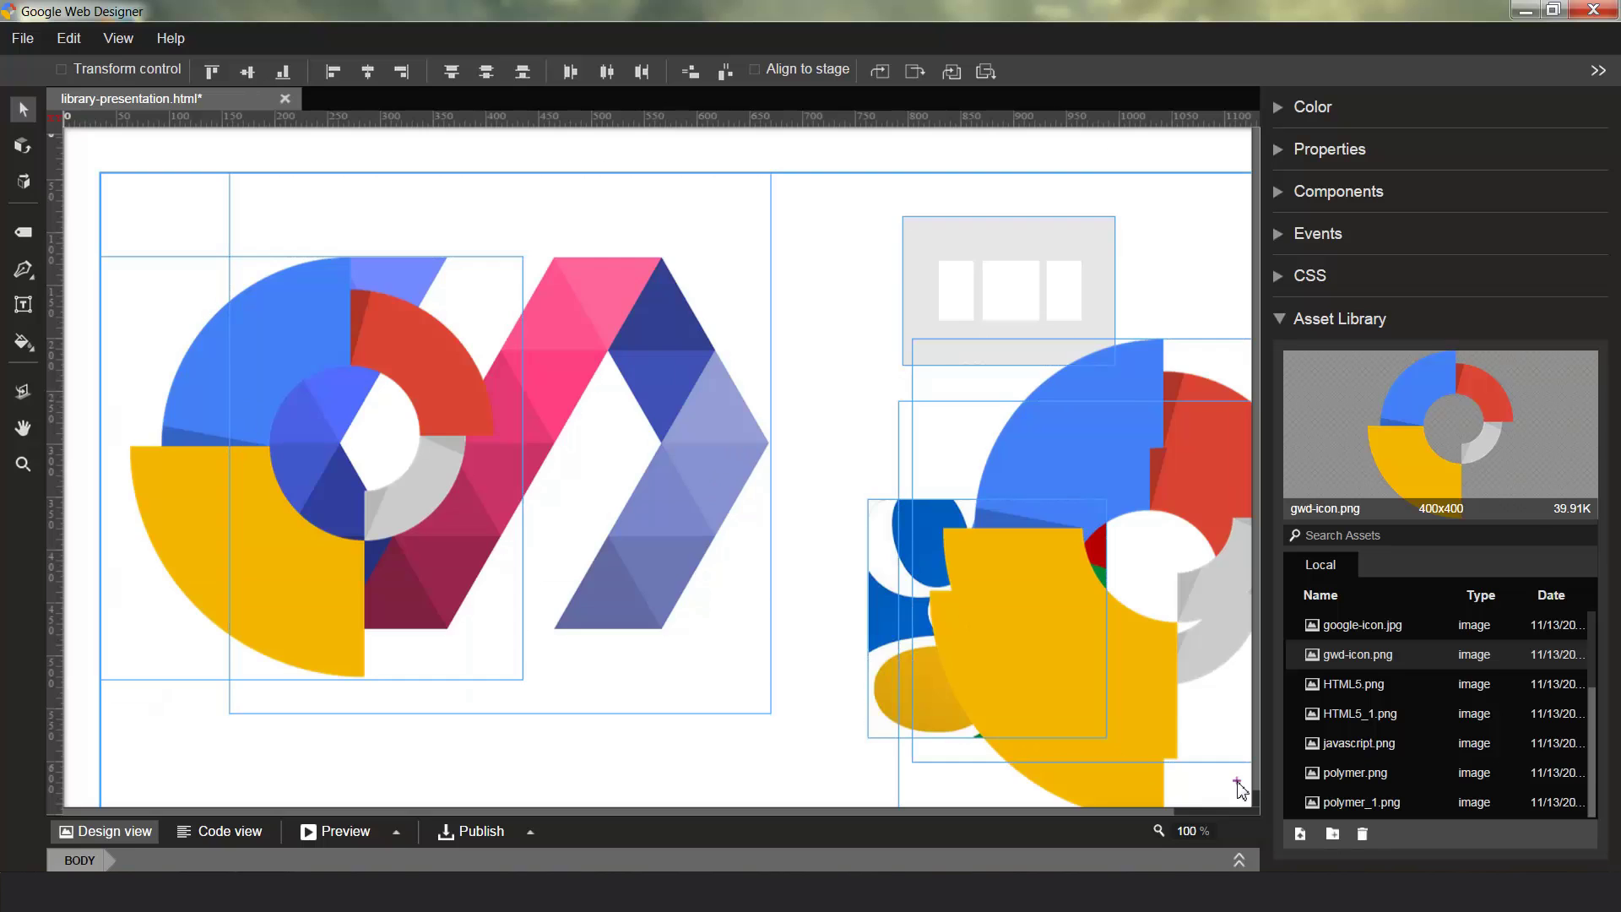
key("Delete")
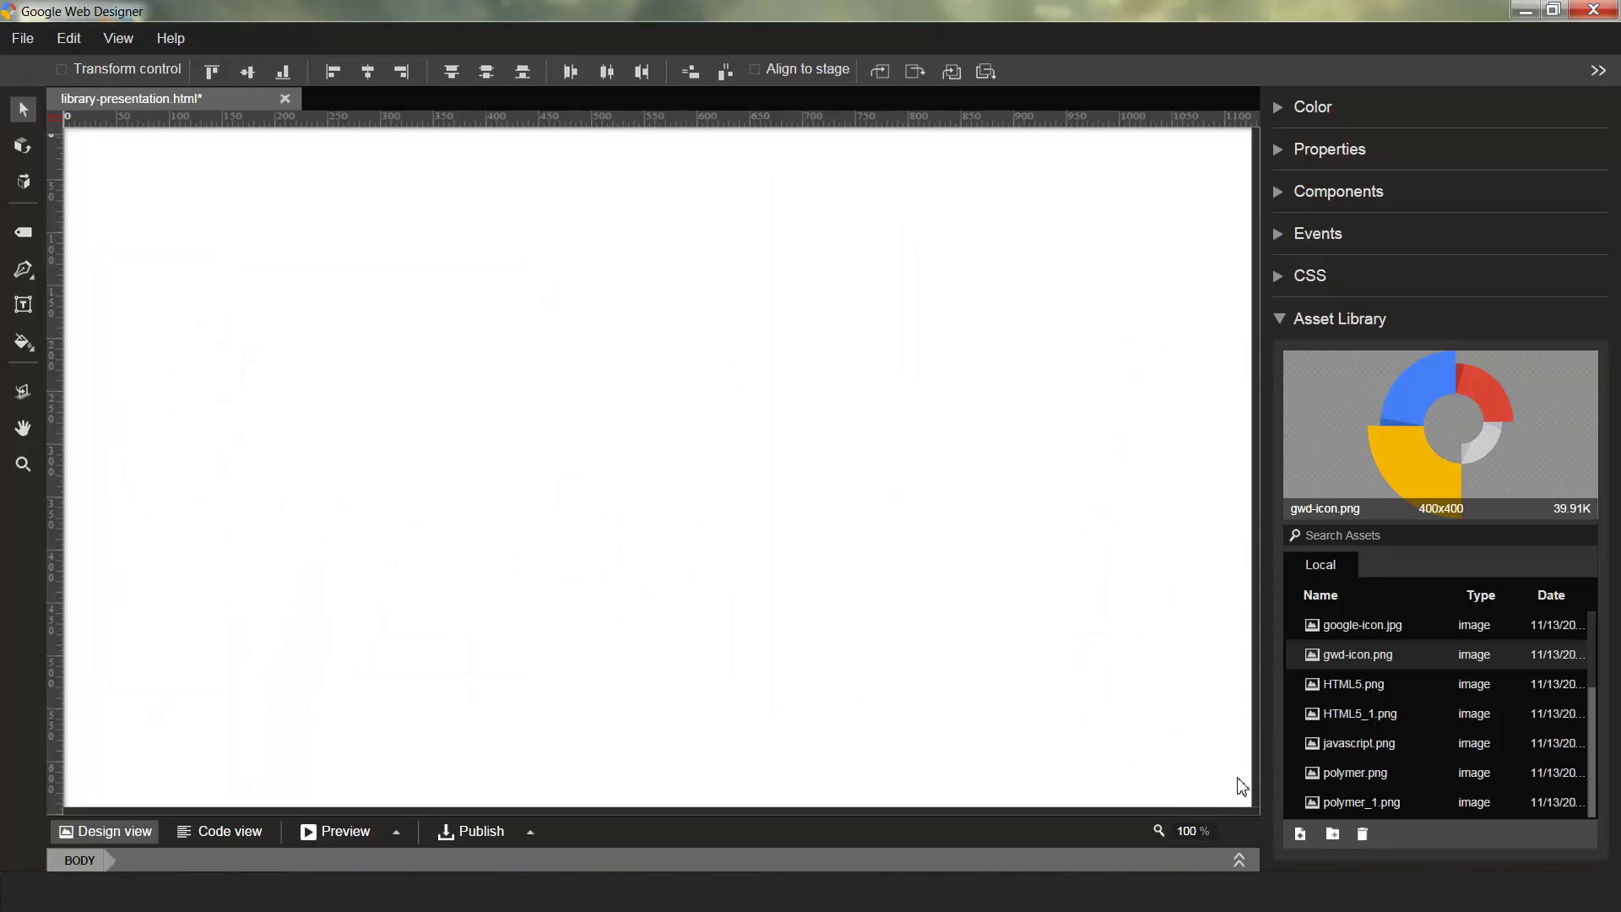
Step: Draw a rectangle with fill colour 0029FF on the stage
left_click(22, 245)
left_click(251, 69)
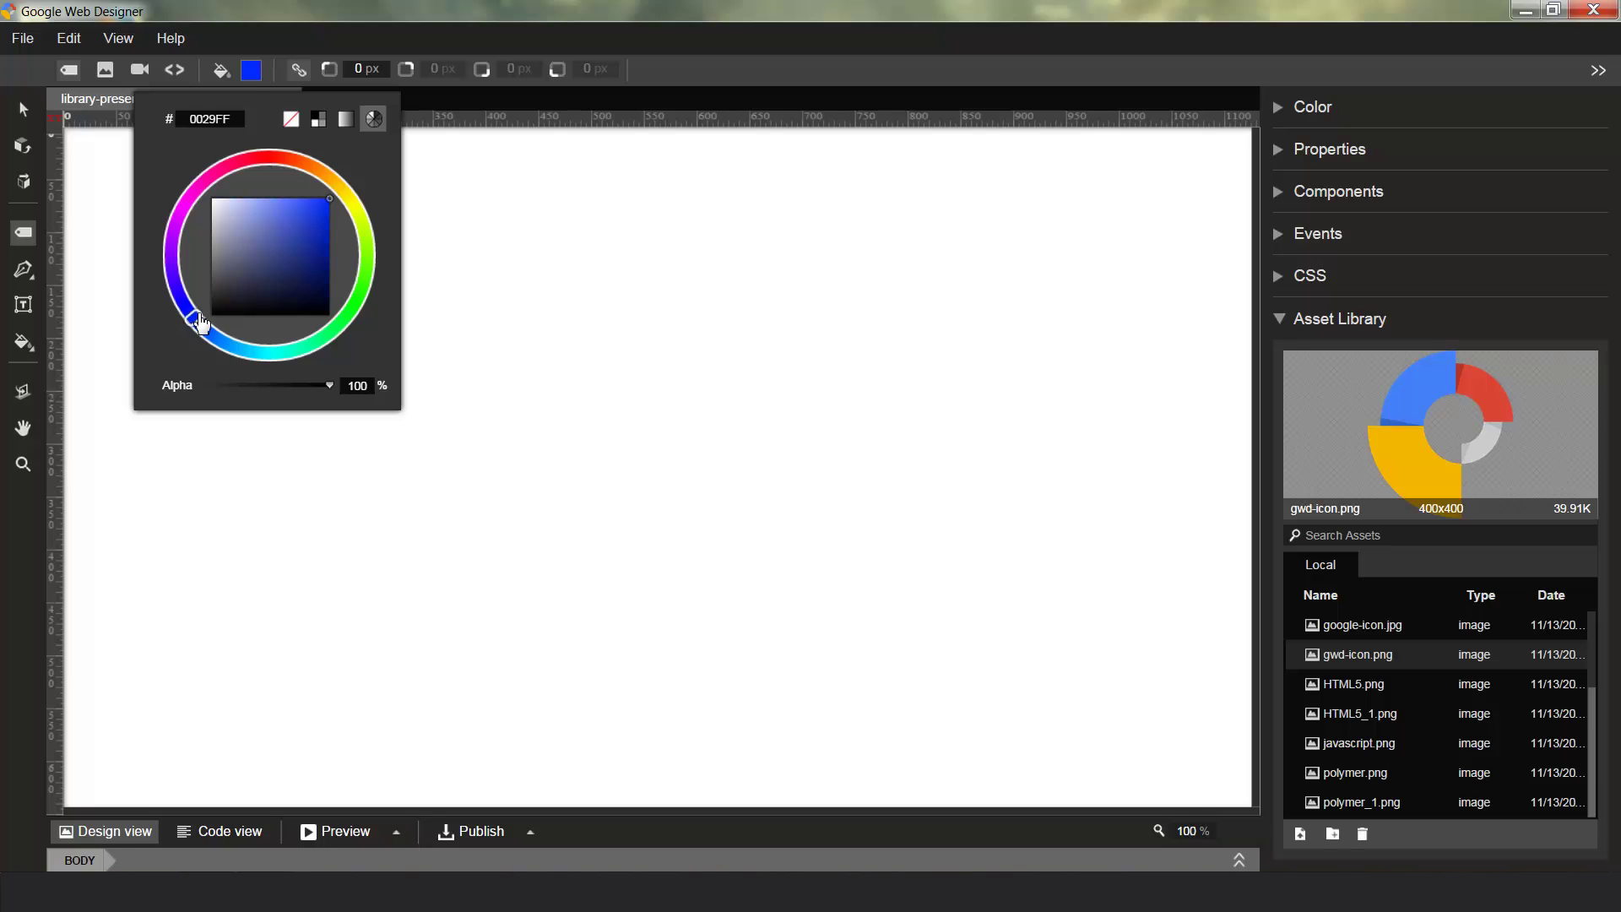
left_click(280, 202)
left_click_drag(281, 202, 558, 533)
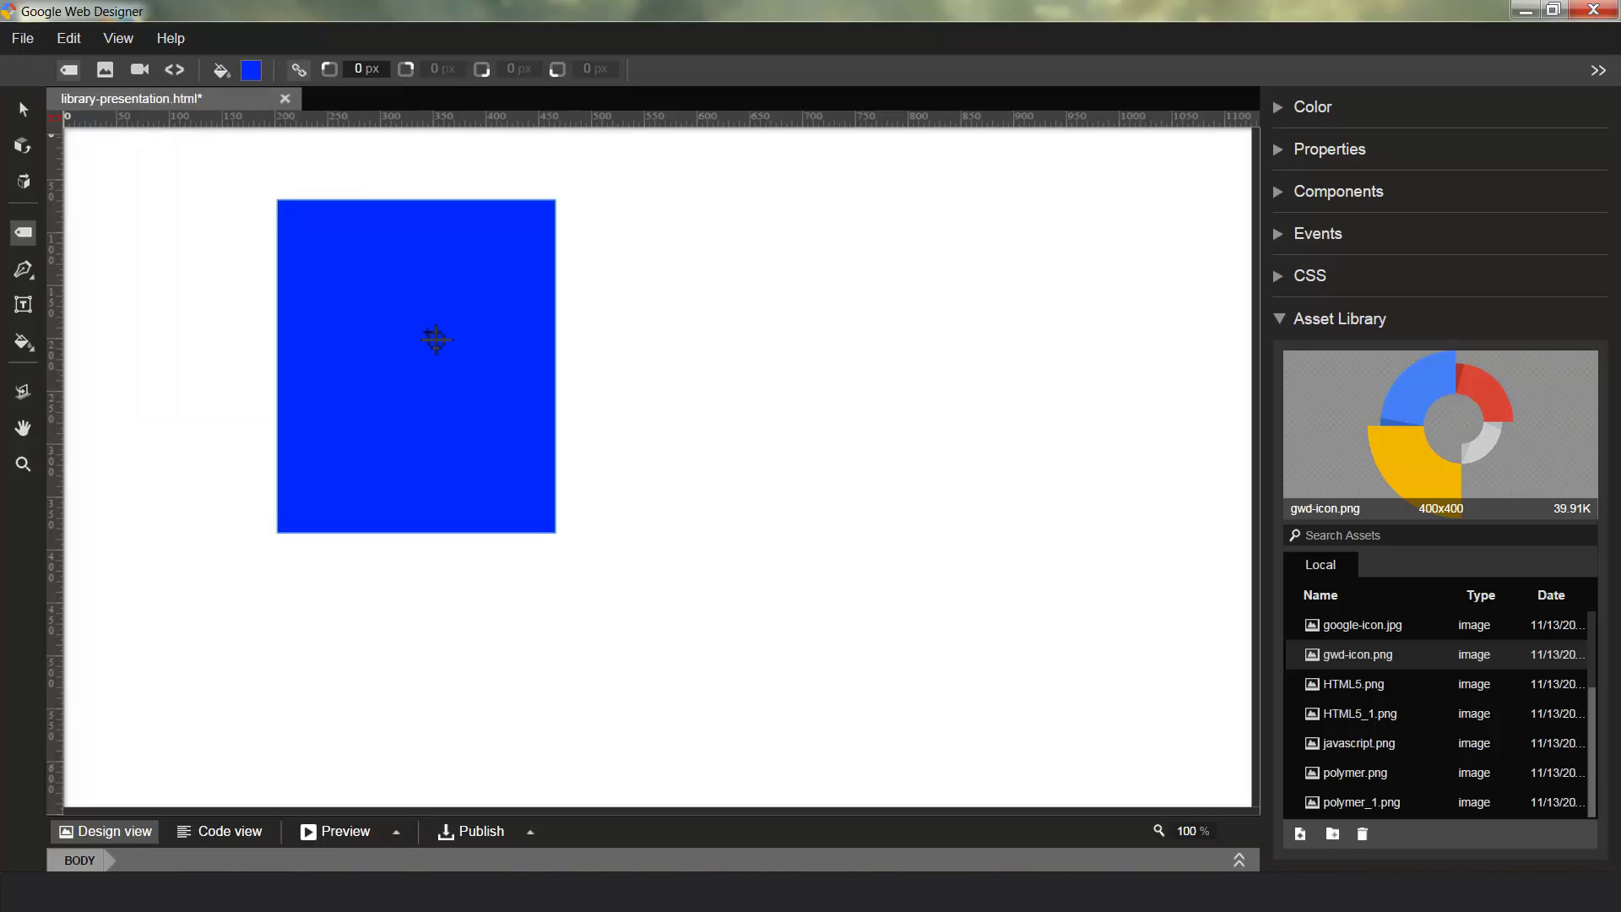
Step: Turn the blue rectangle into a group named Group1
right_click(427, 331)
left_click(467, 349)
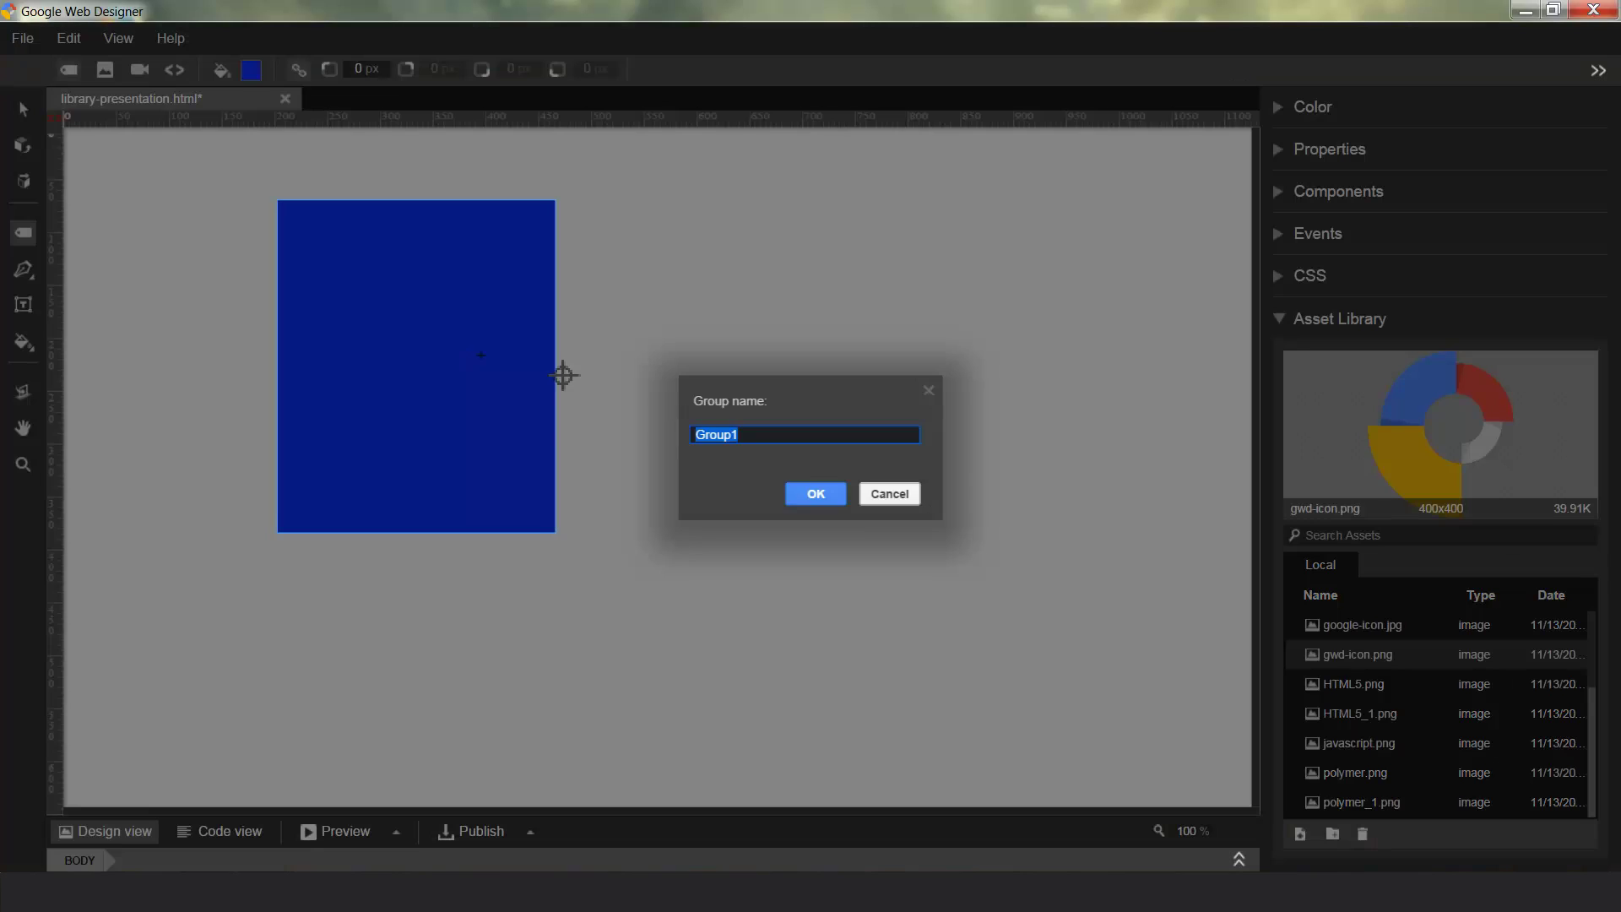
left_click(826, 499)
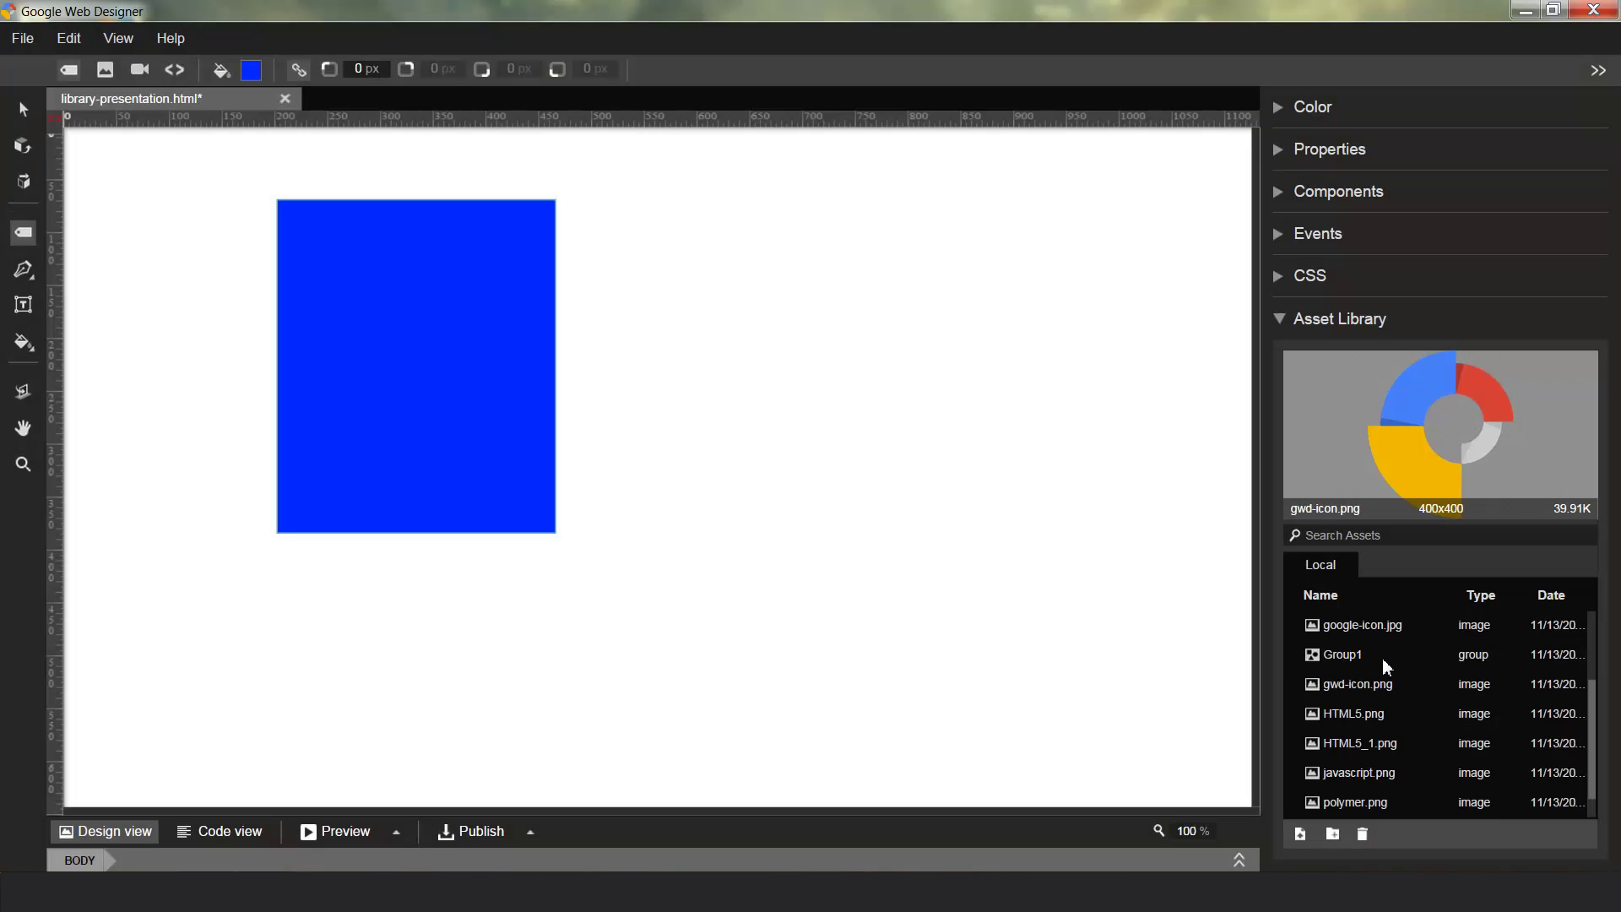
left_click(1418, 657)
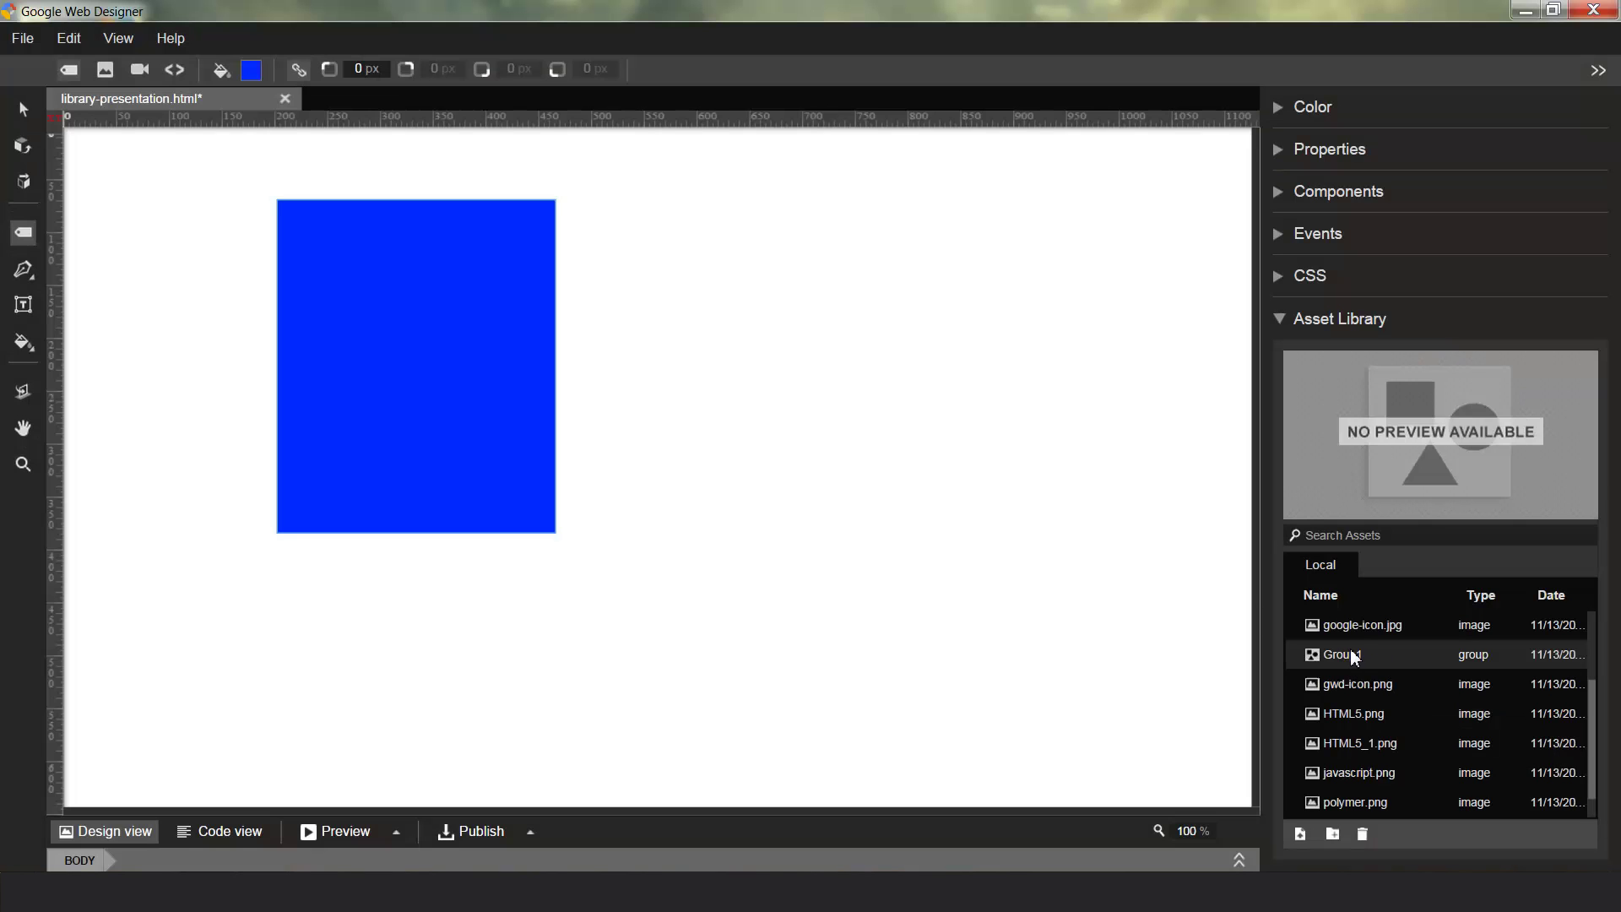
Step: Place two more Group1 instances on the stage and enter Group1's edit mode
left_click_drag(1354, 657, 662, 260)
left_click_drag(1366, 666, 1086, 321)
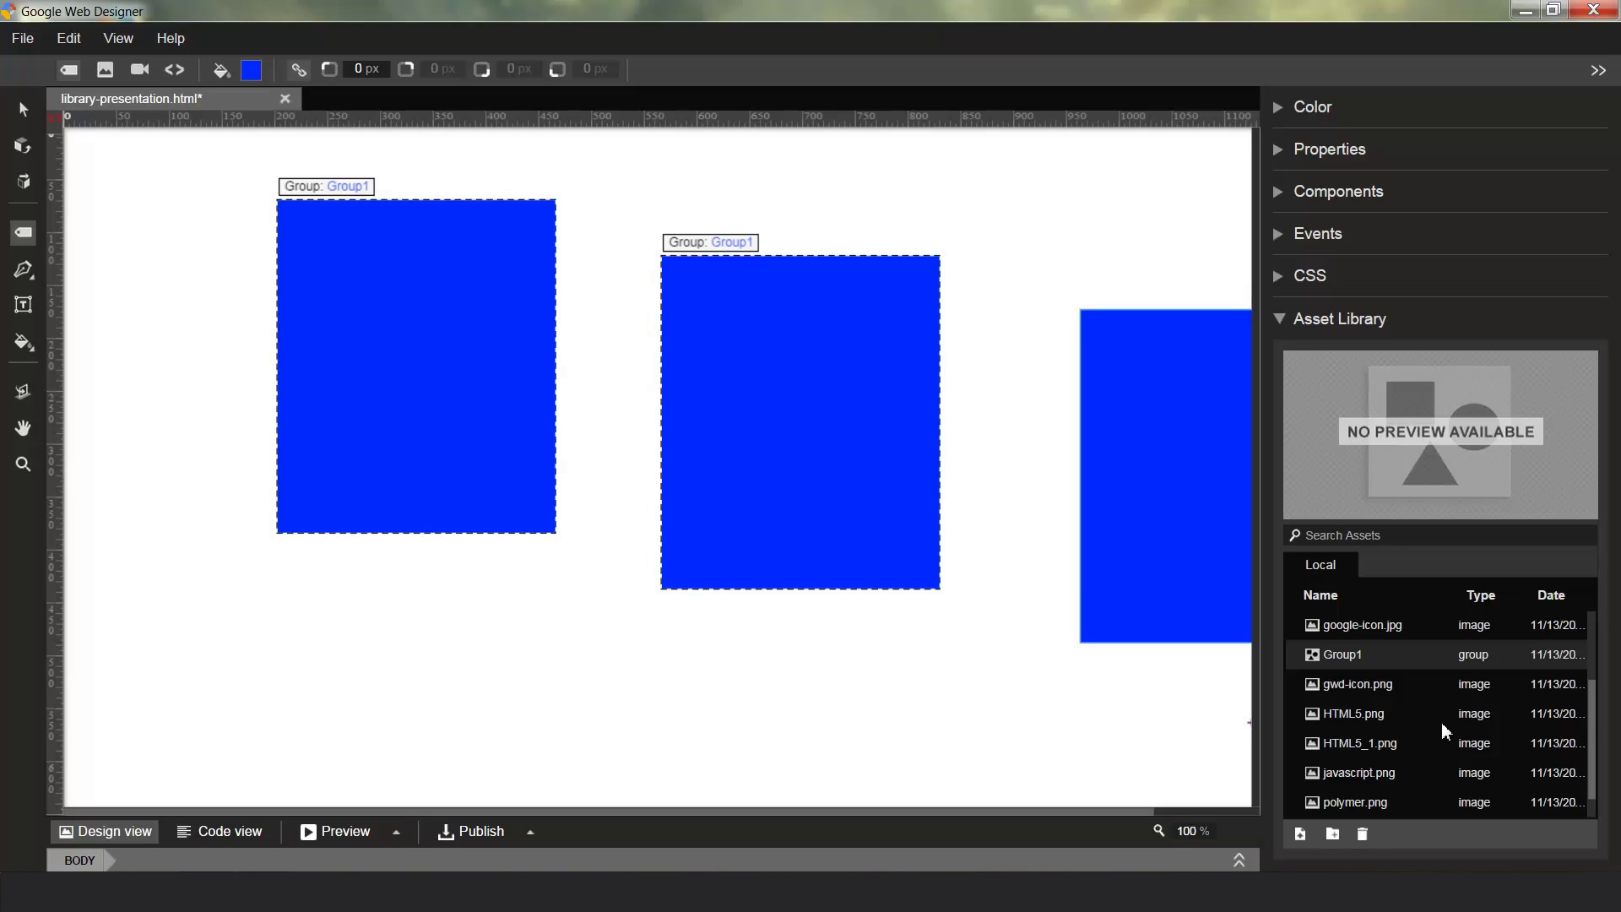
right_click(1361, 657)
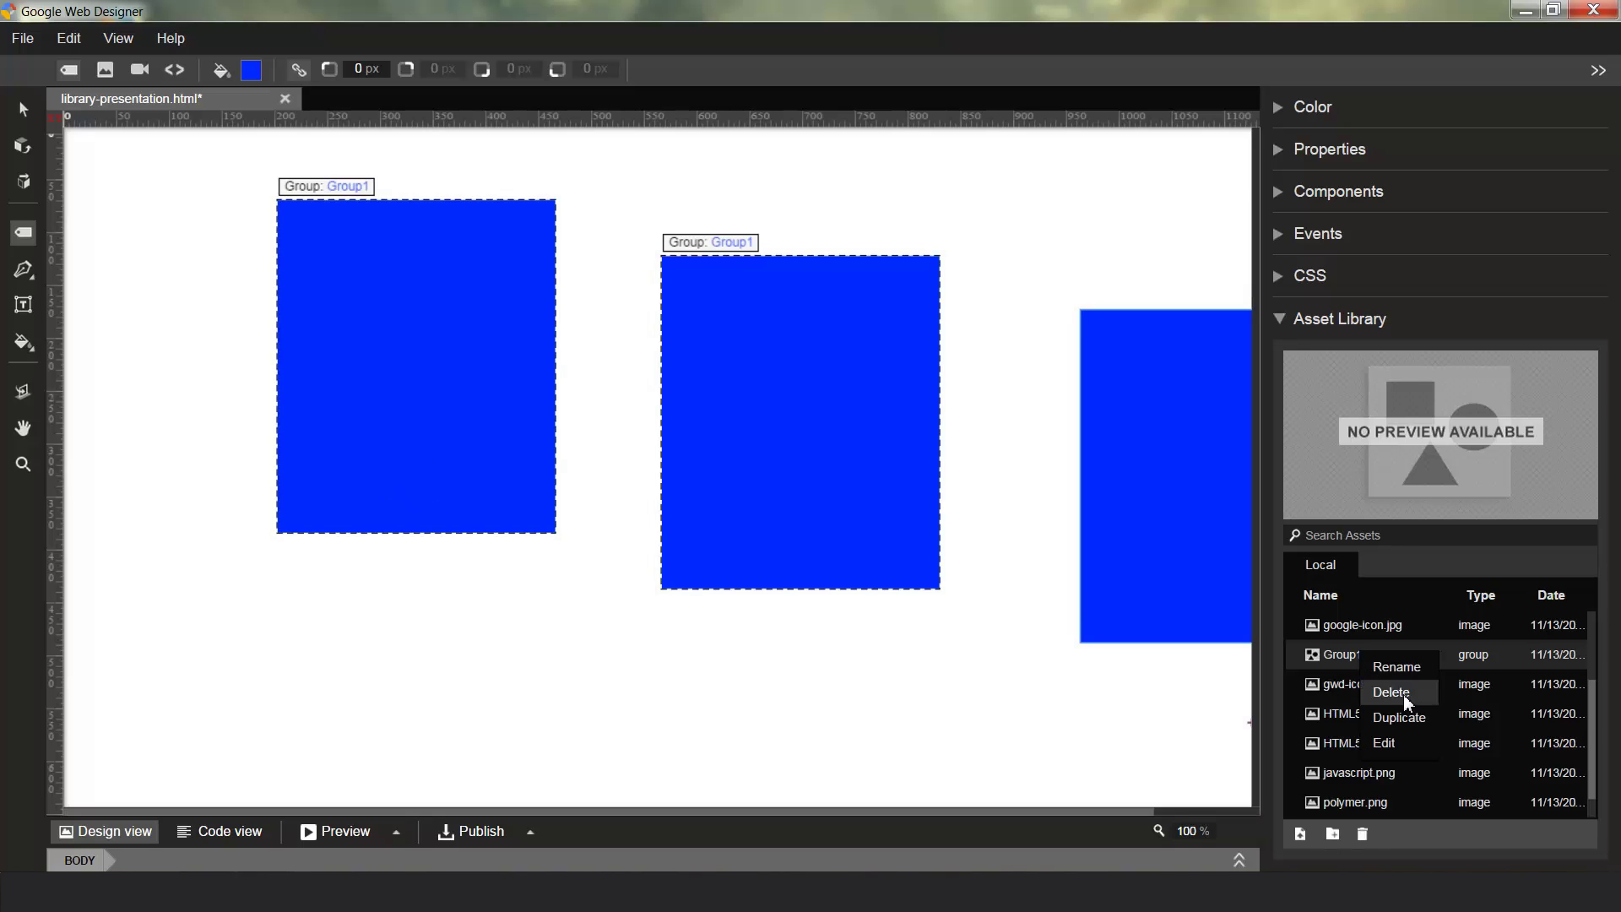
left_click(1403, 743)
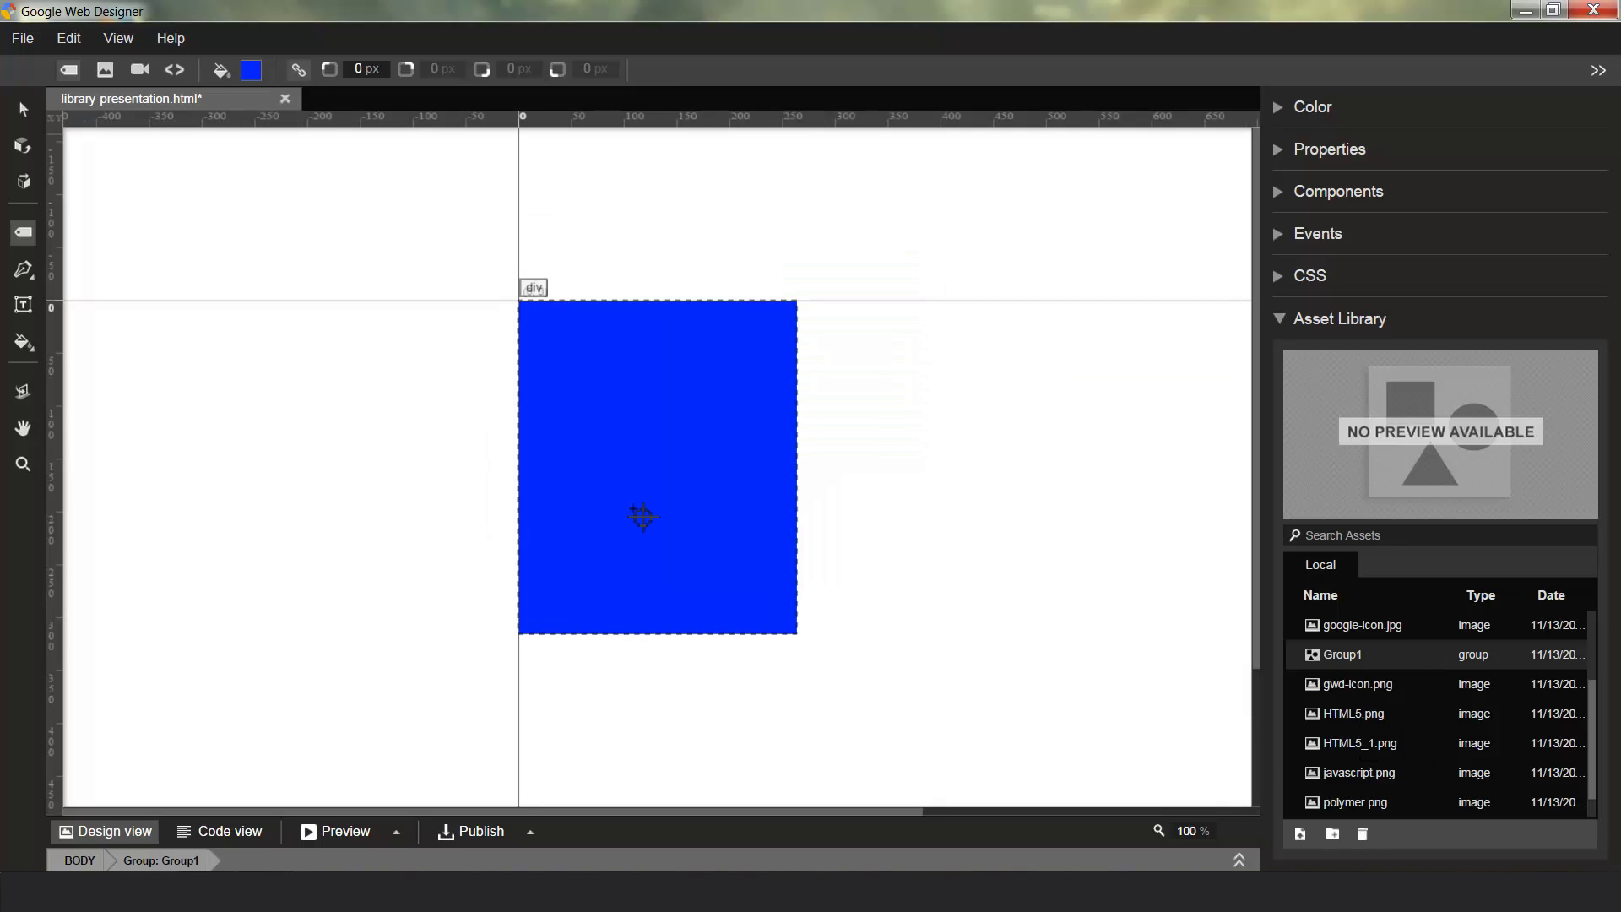
Step: Draw a yellow-green rectangle inside Group1's blue box, then return to the BODY level
left_click(253, 71)
left_click(361, 223)
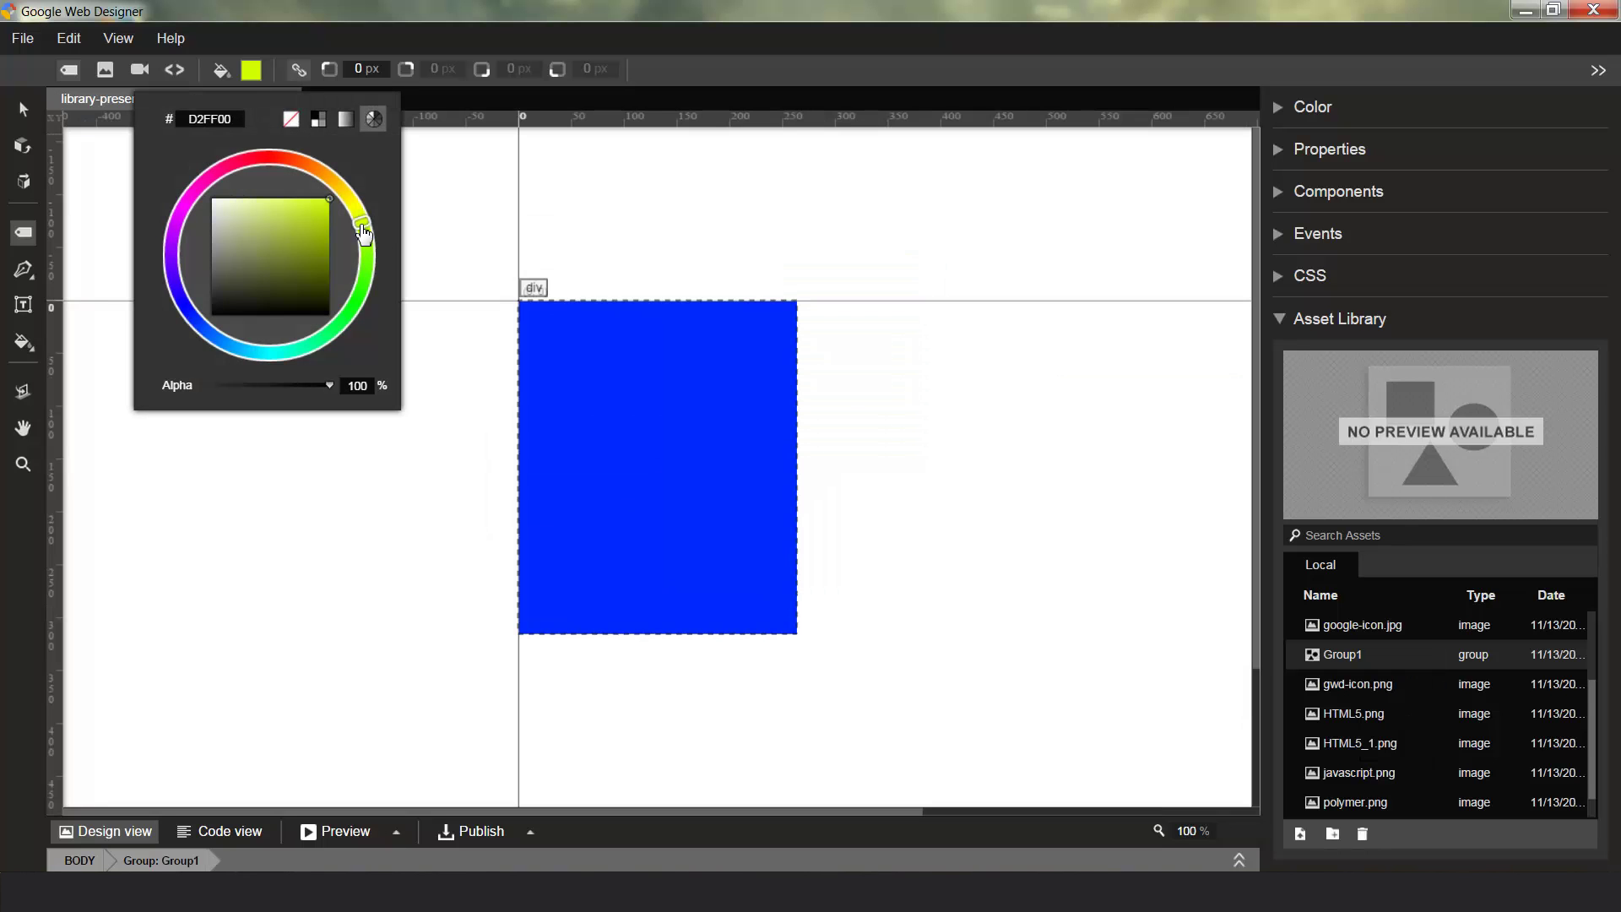
left_click(251, 71)
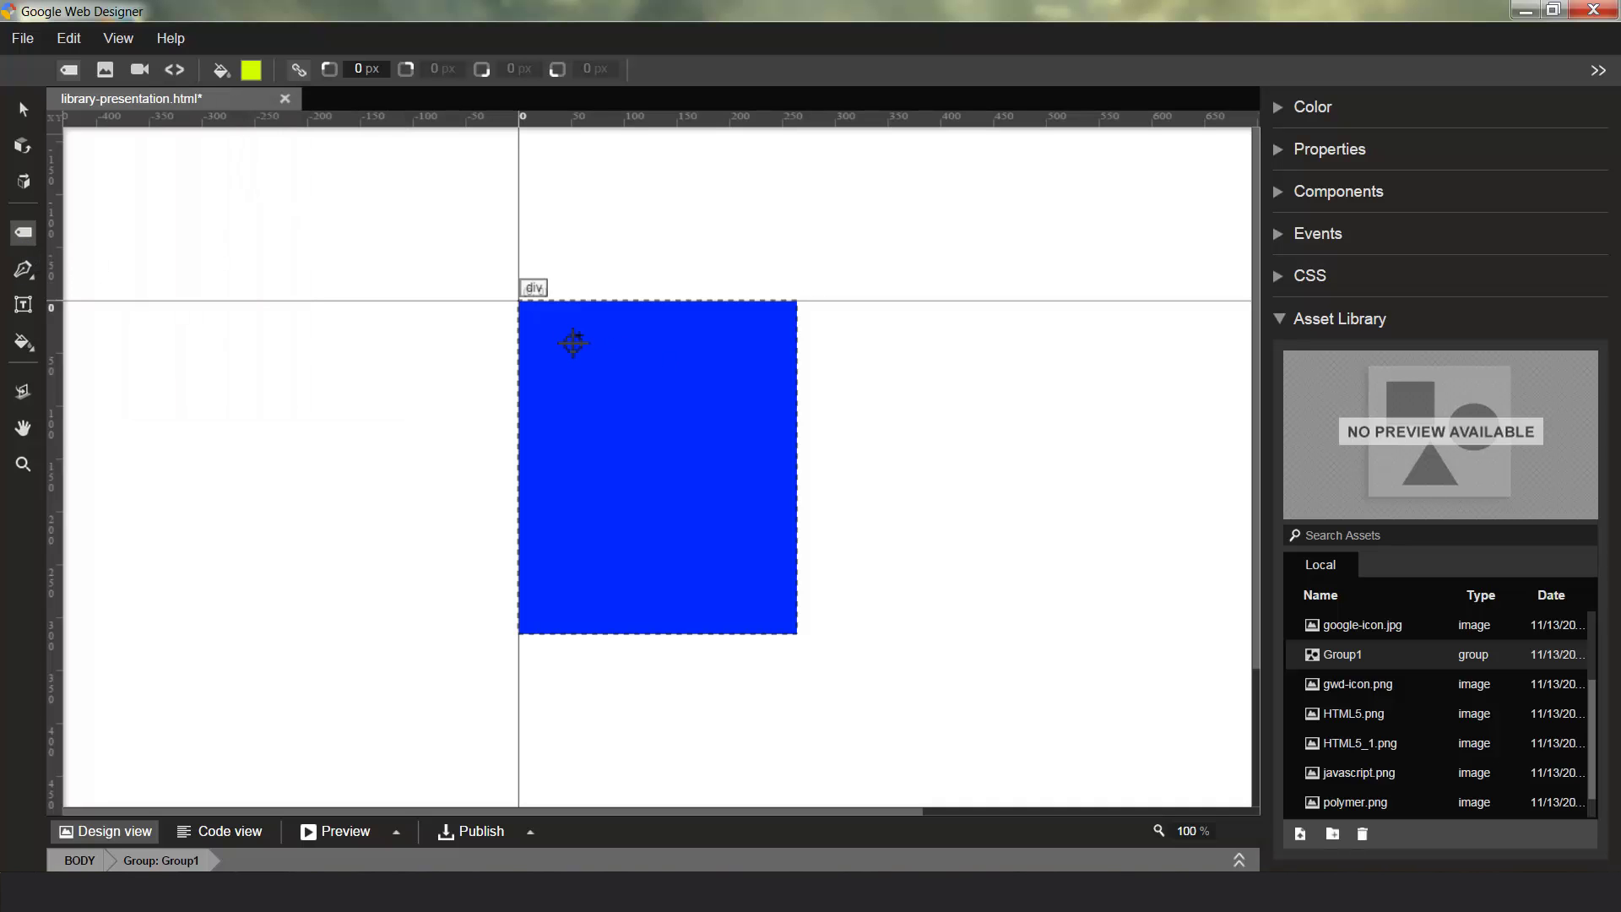
left_click(23, 109)
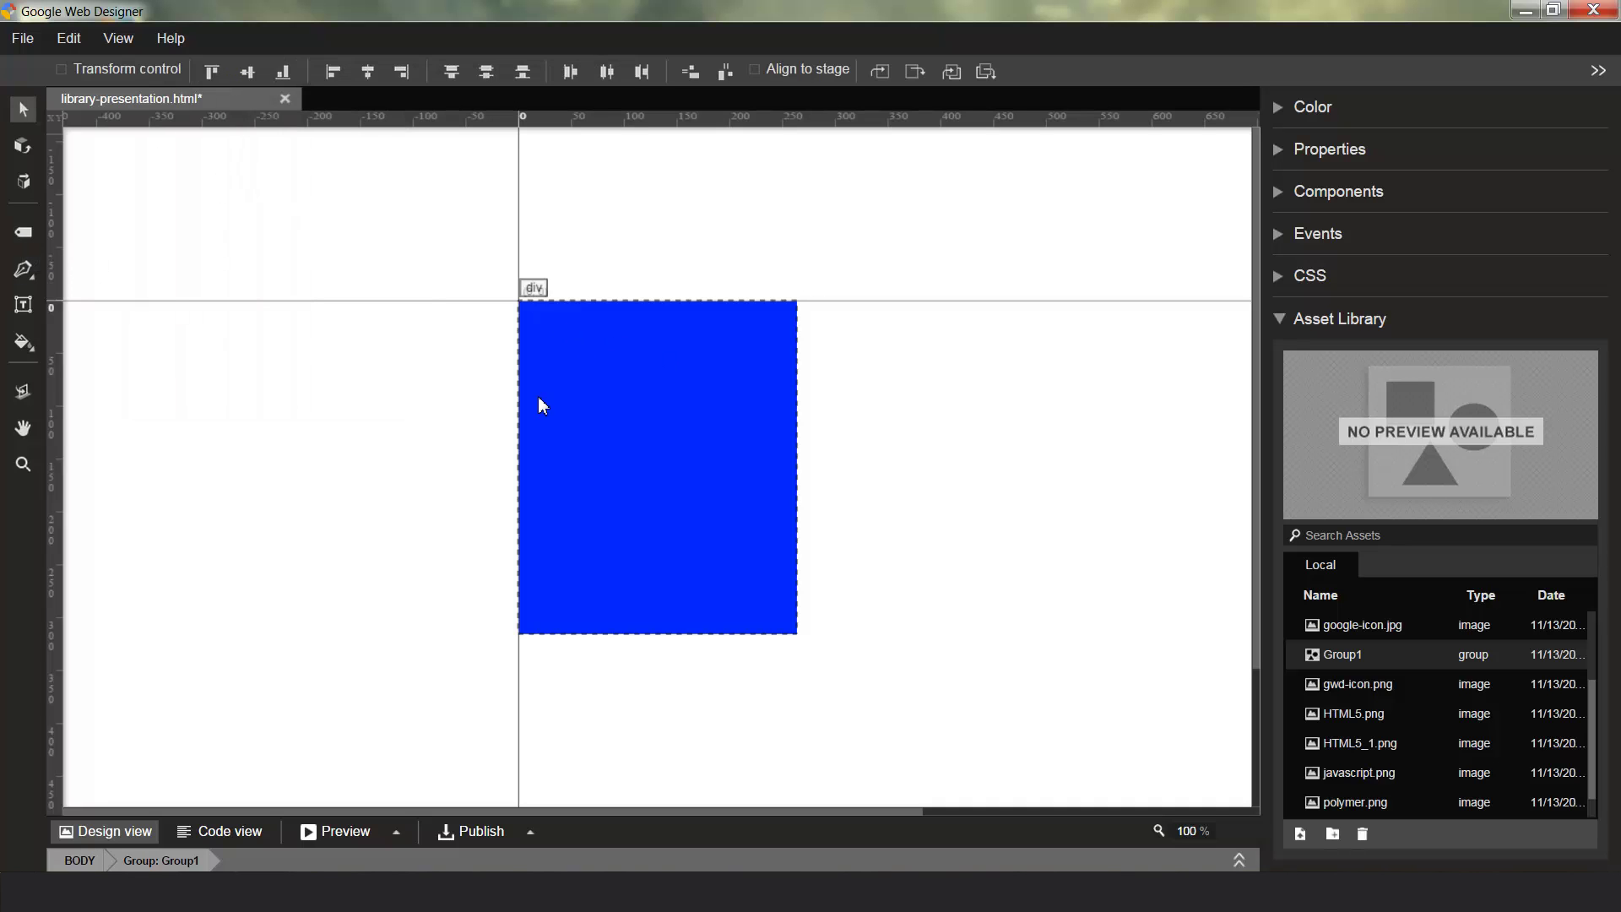
left_click(580, 460)
left_click(23, 232)
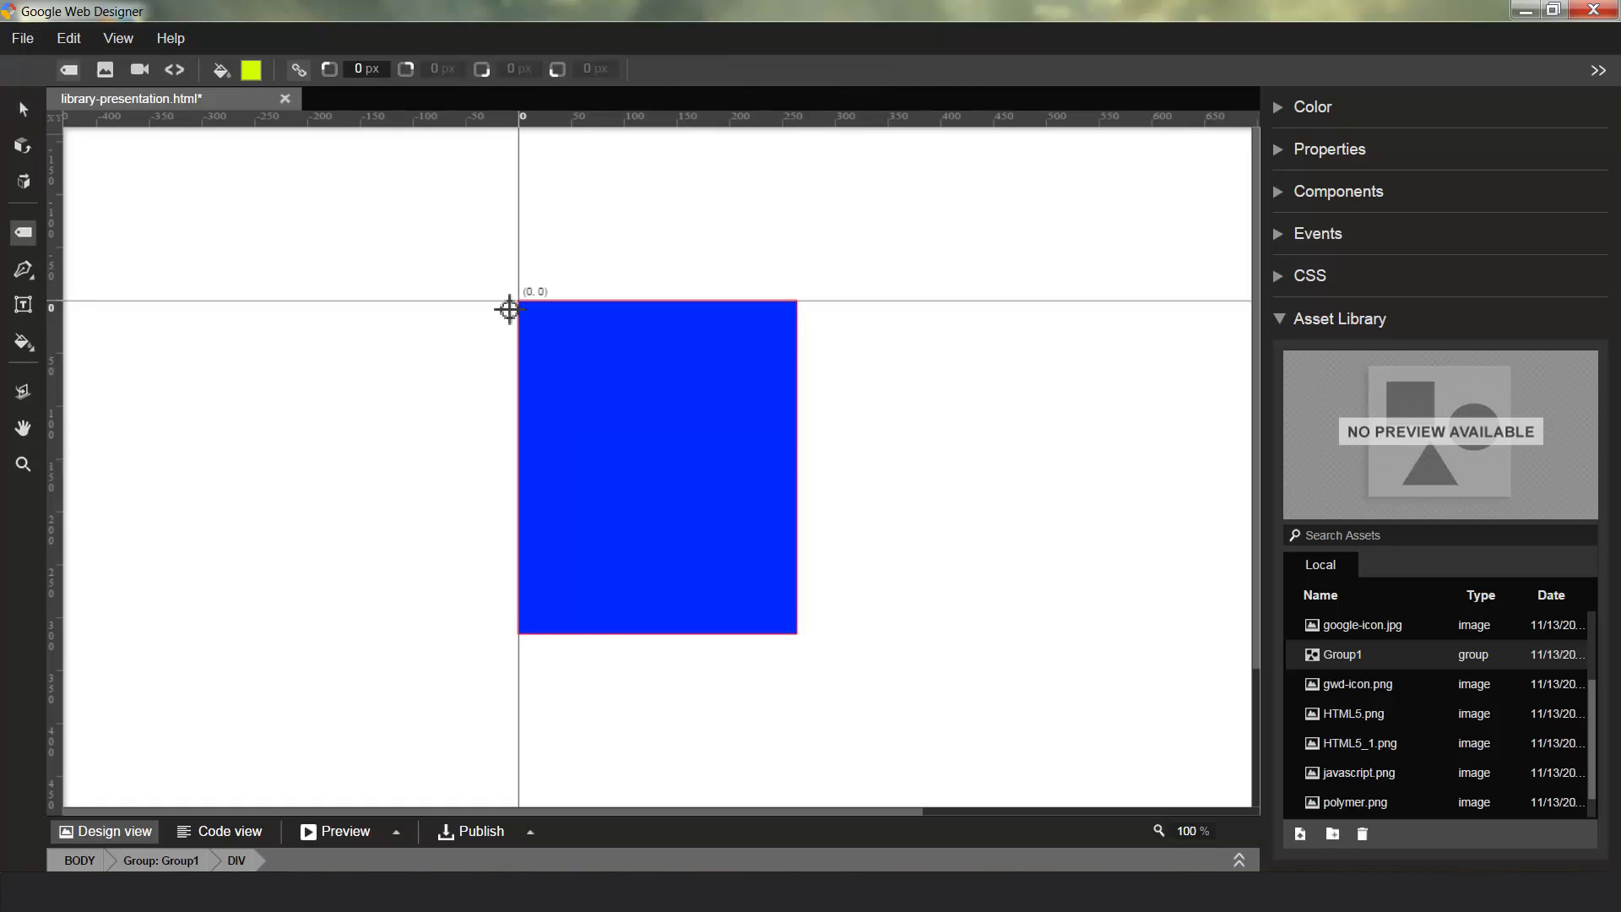
left_click_drag(593, 366, 719, 559)
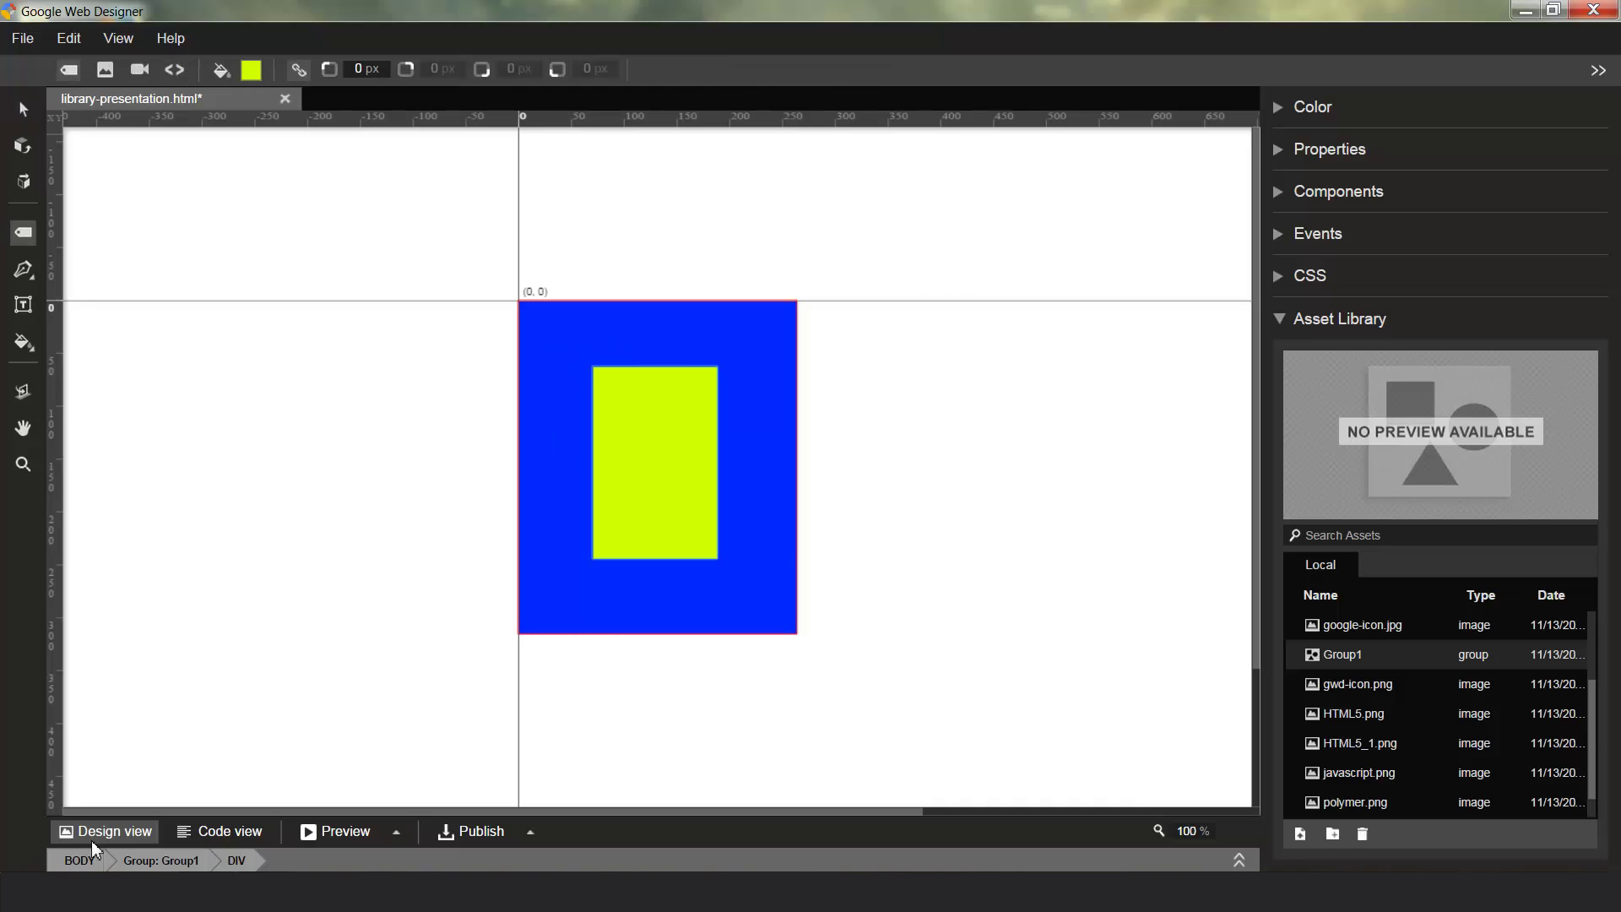
left_click(84, 861)
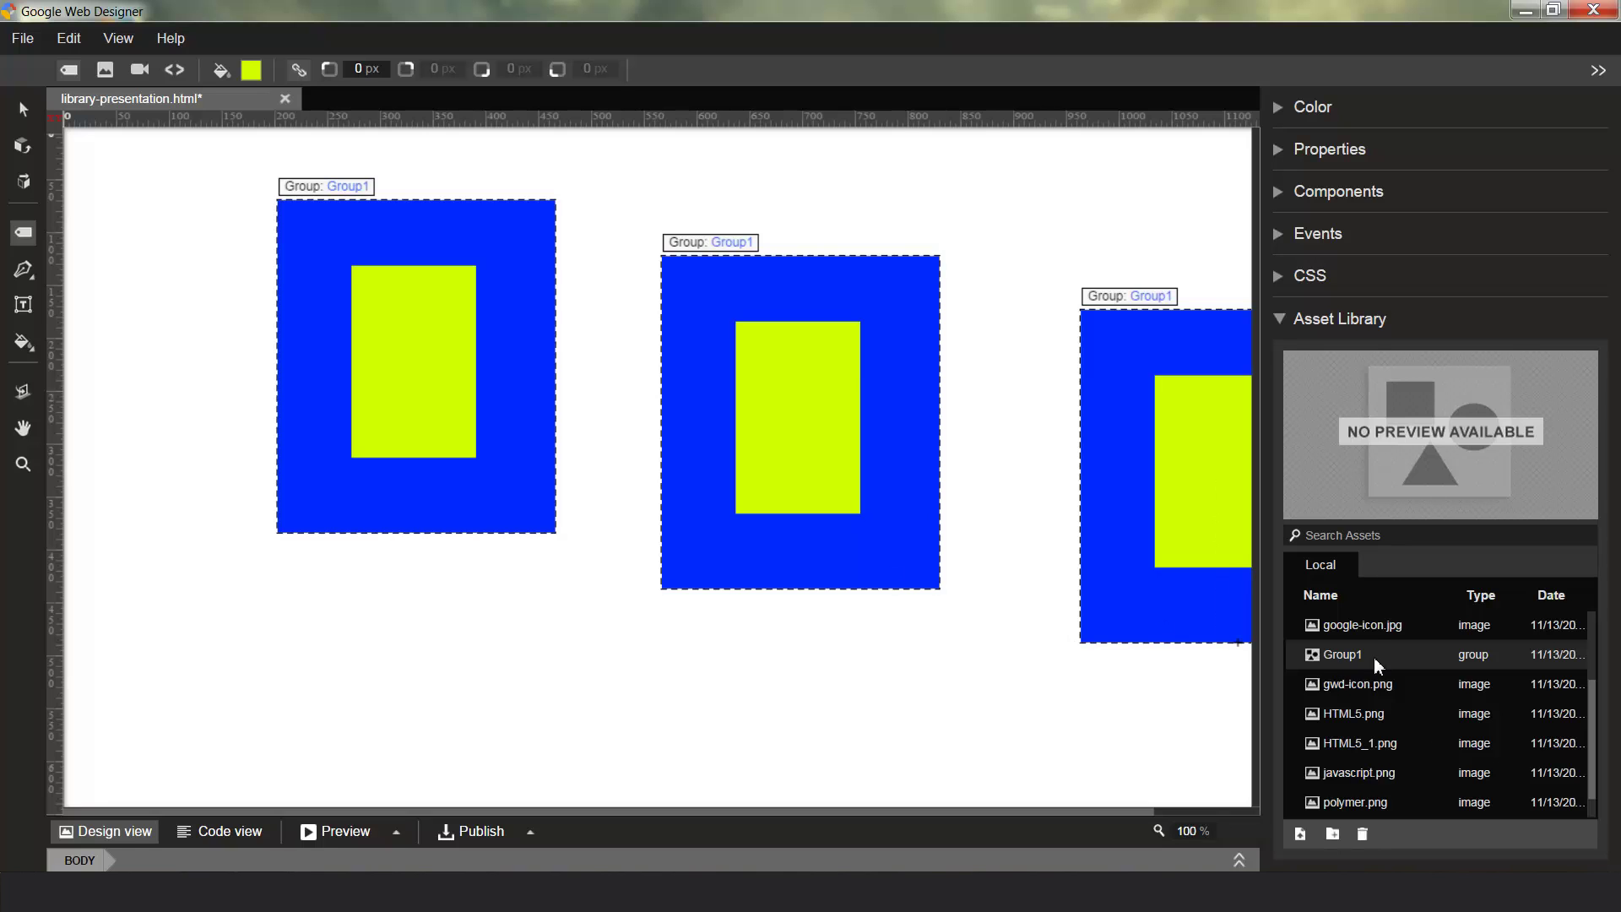
Step: Create folder1, move the android-icon, angular and chrome images into it, and rename it icons
left_click(1335, 839)
type("folder1")
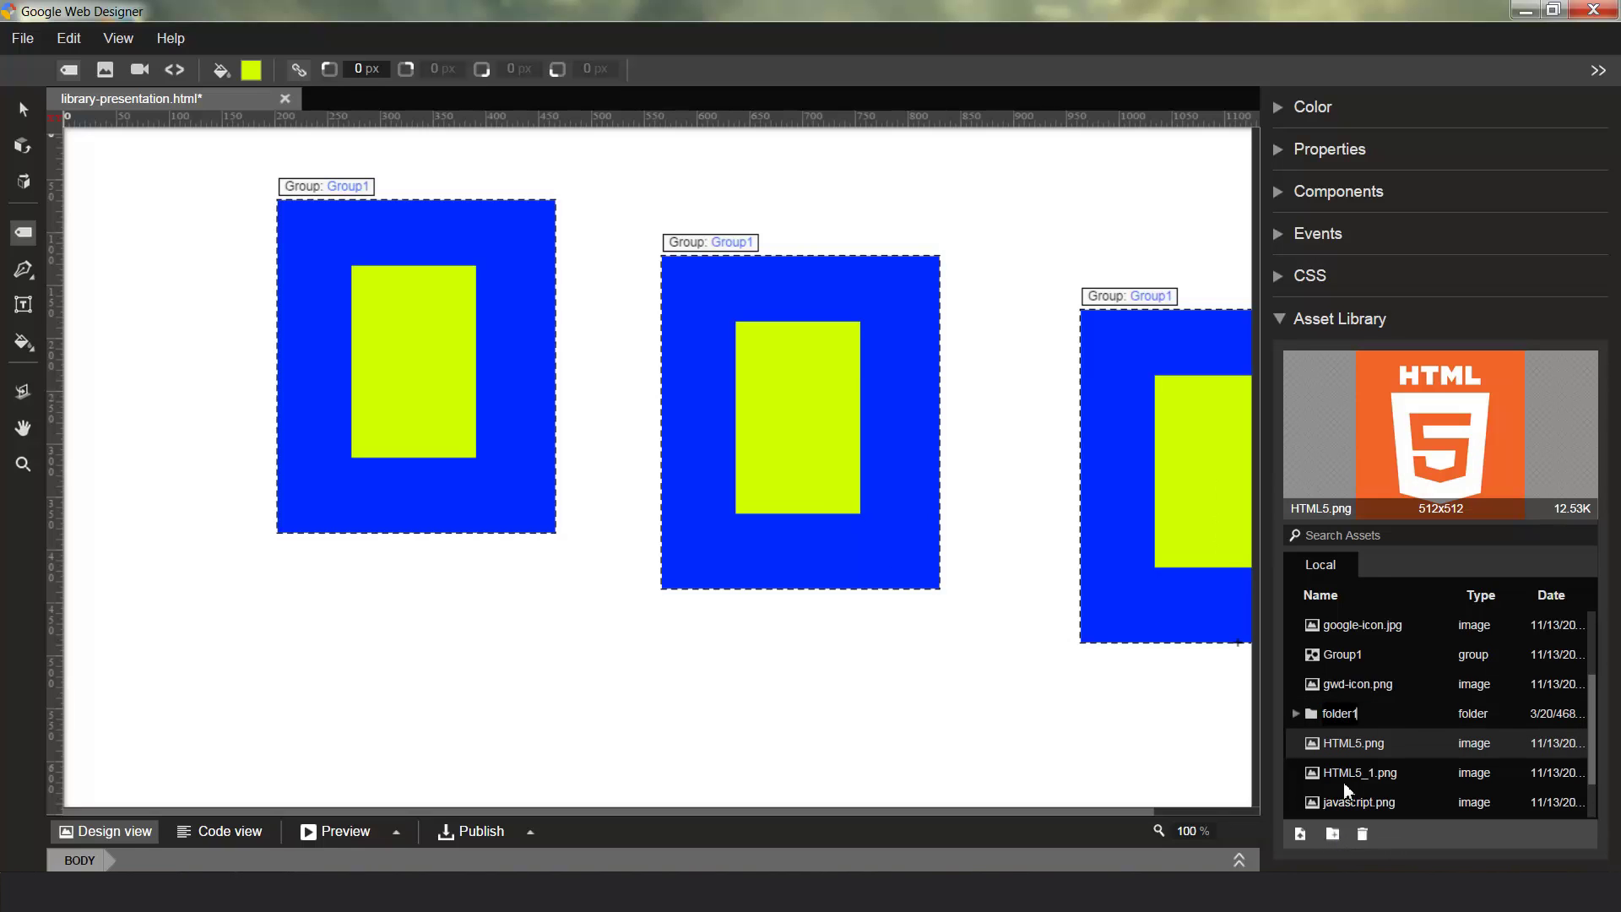
key("Return")
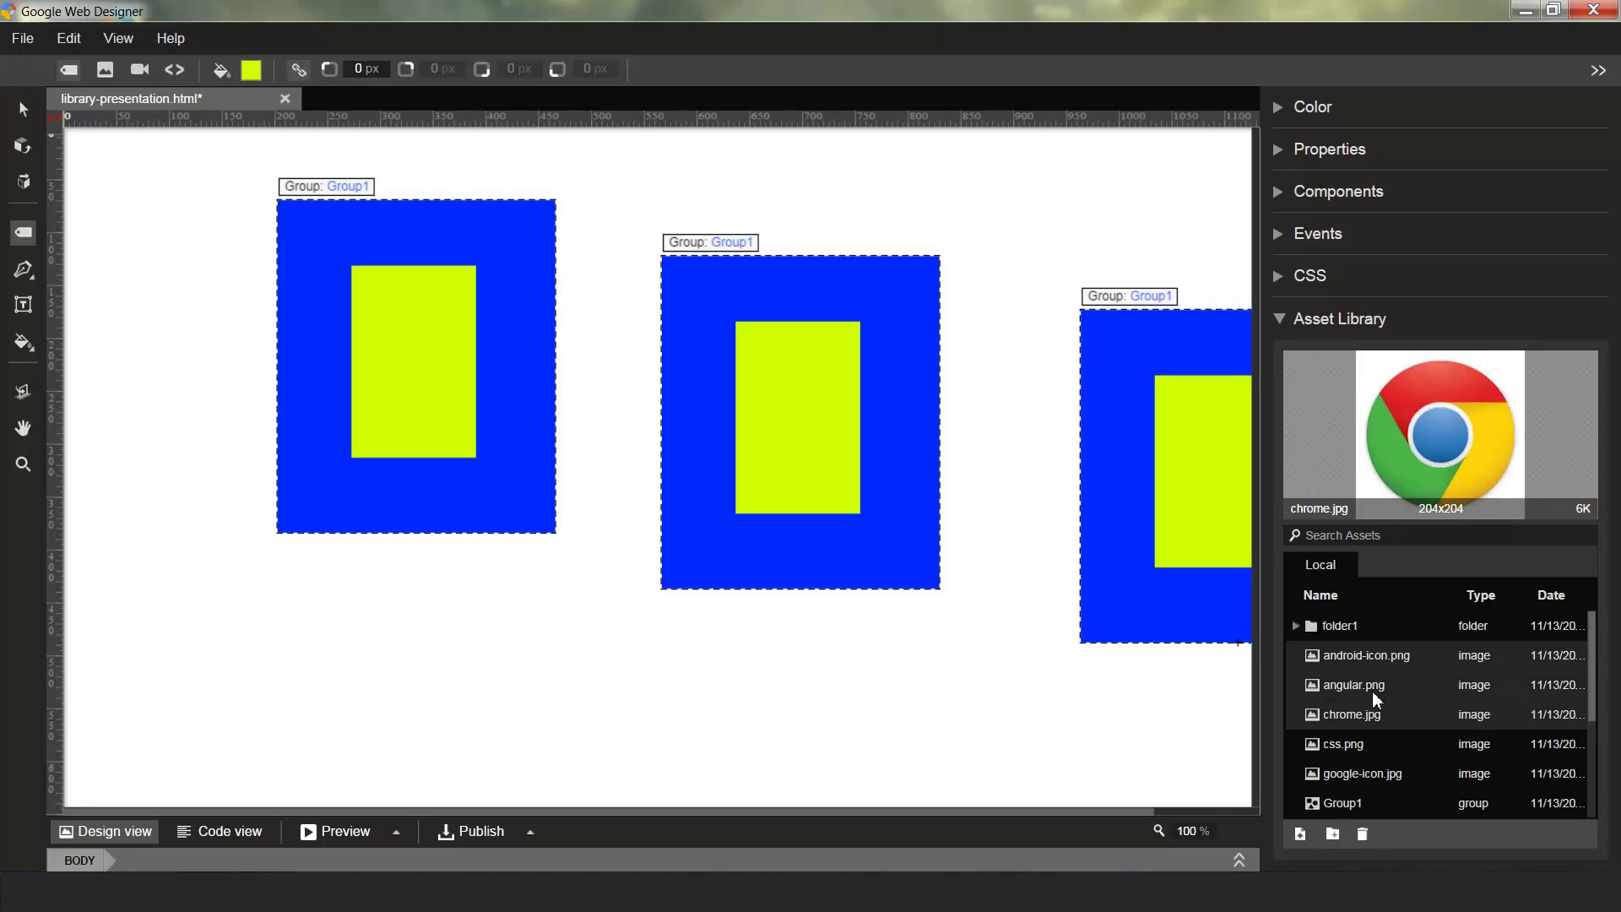
left_click_drag(1371, 691, 1347, 629)
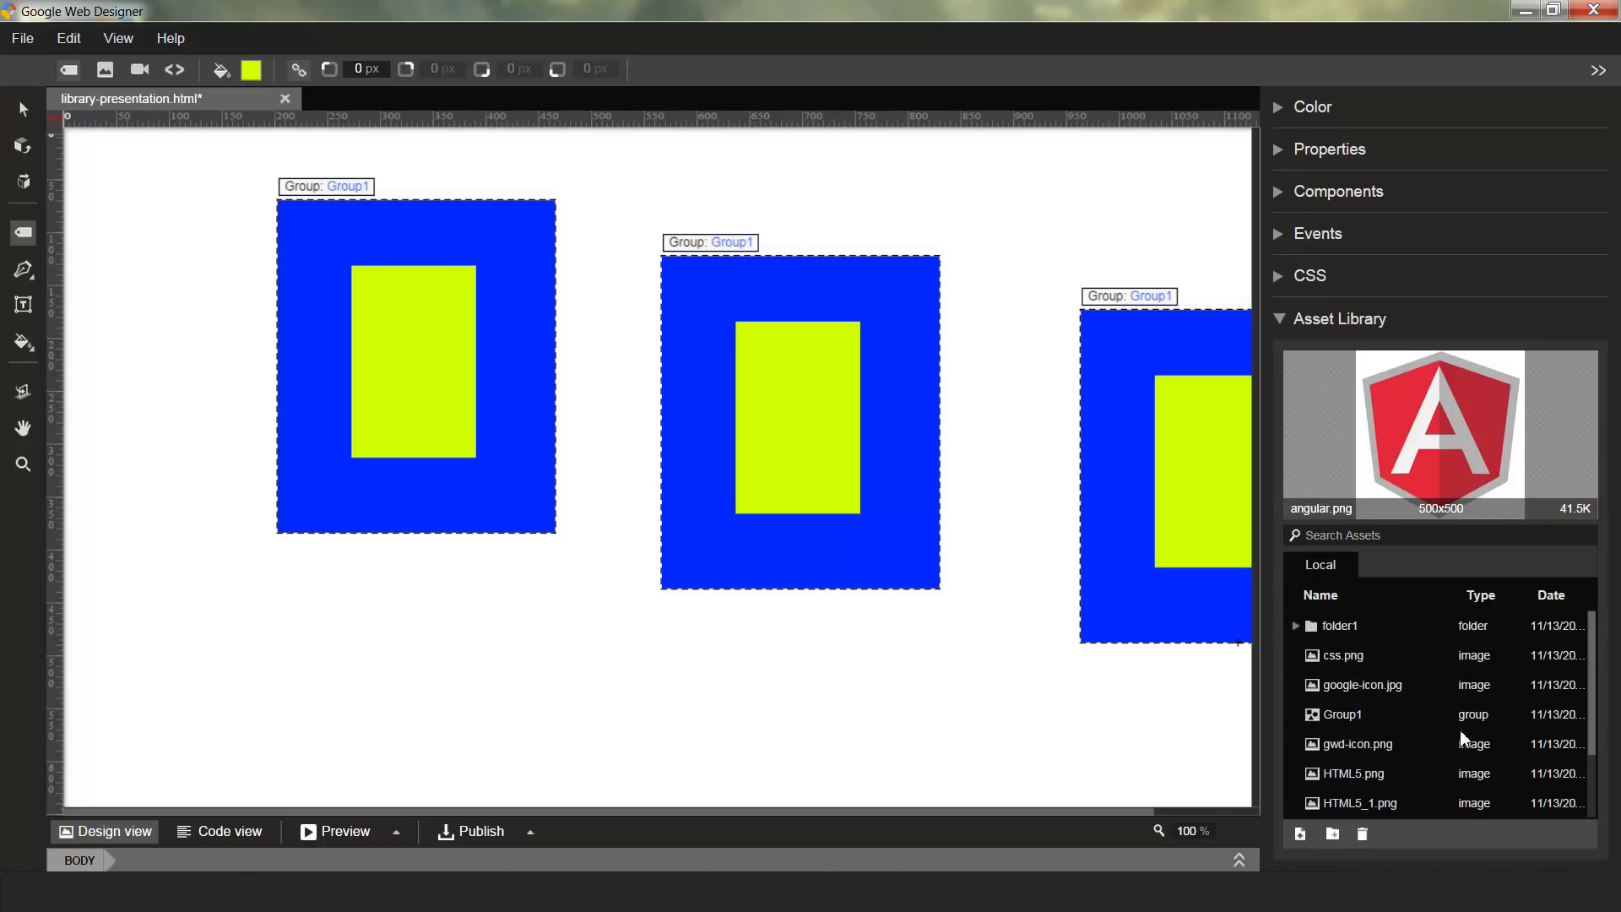
left_click(1297, 627)
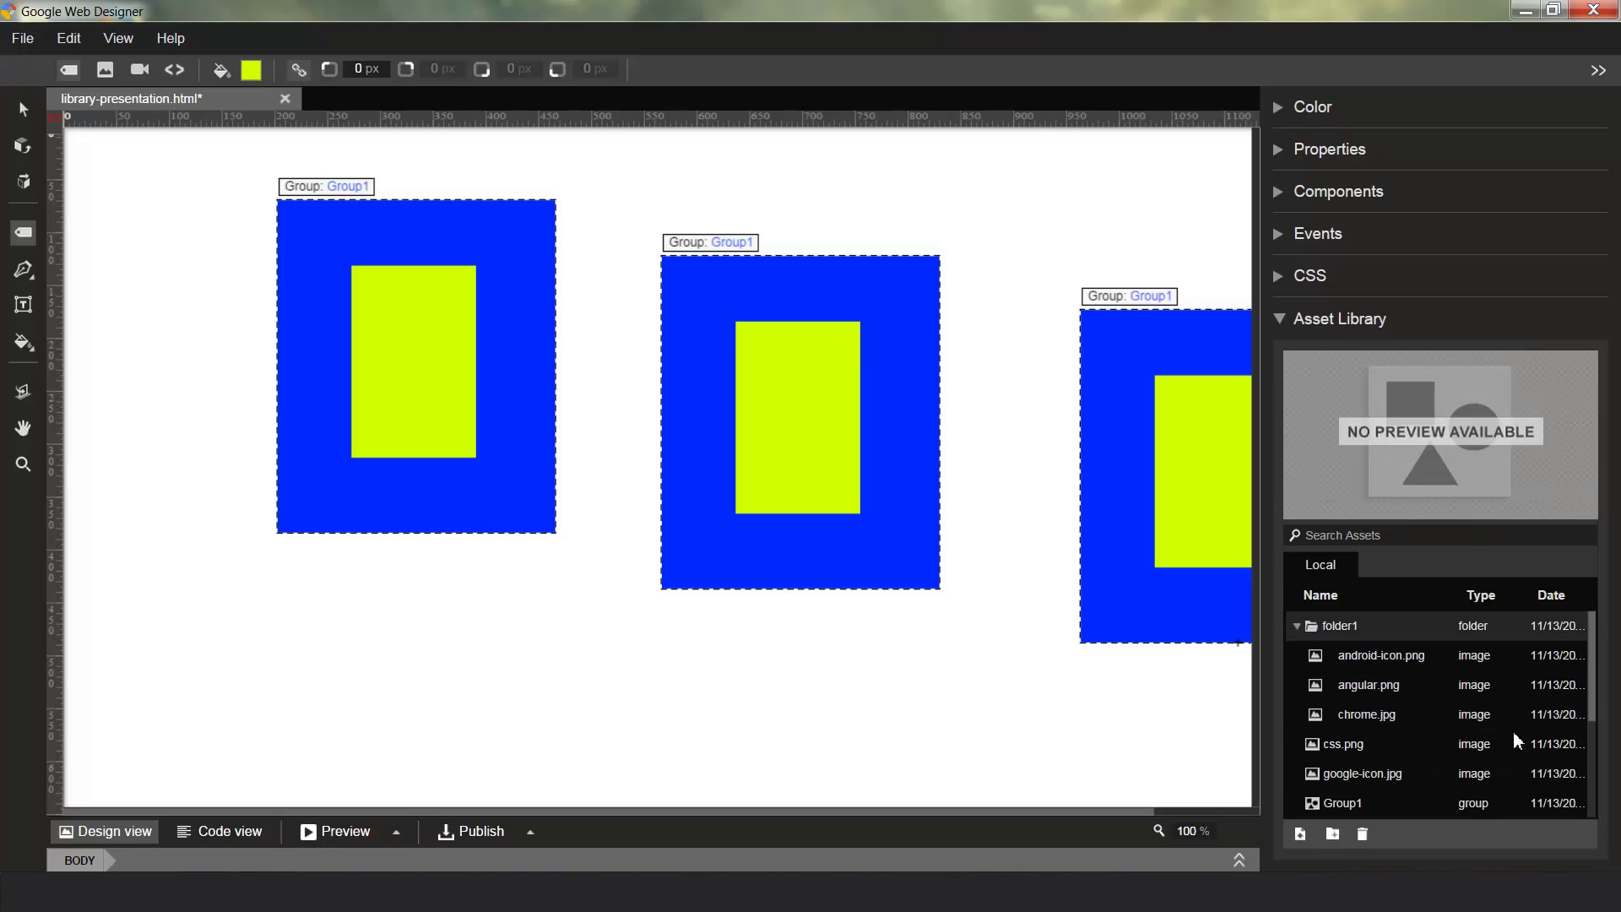
left_click(1297, 626)
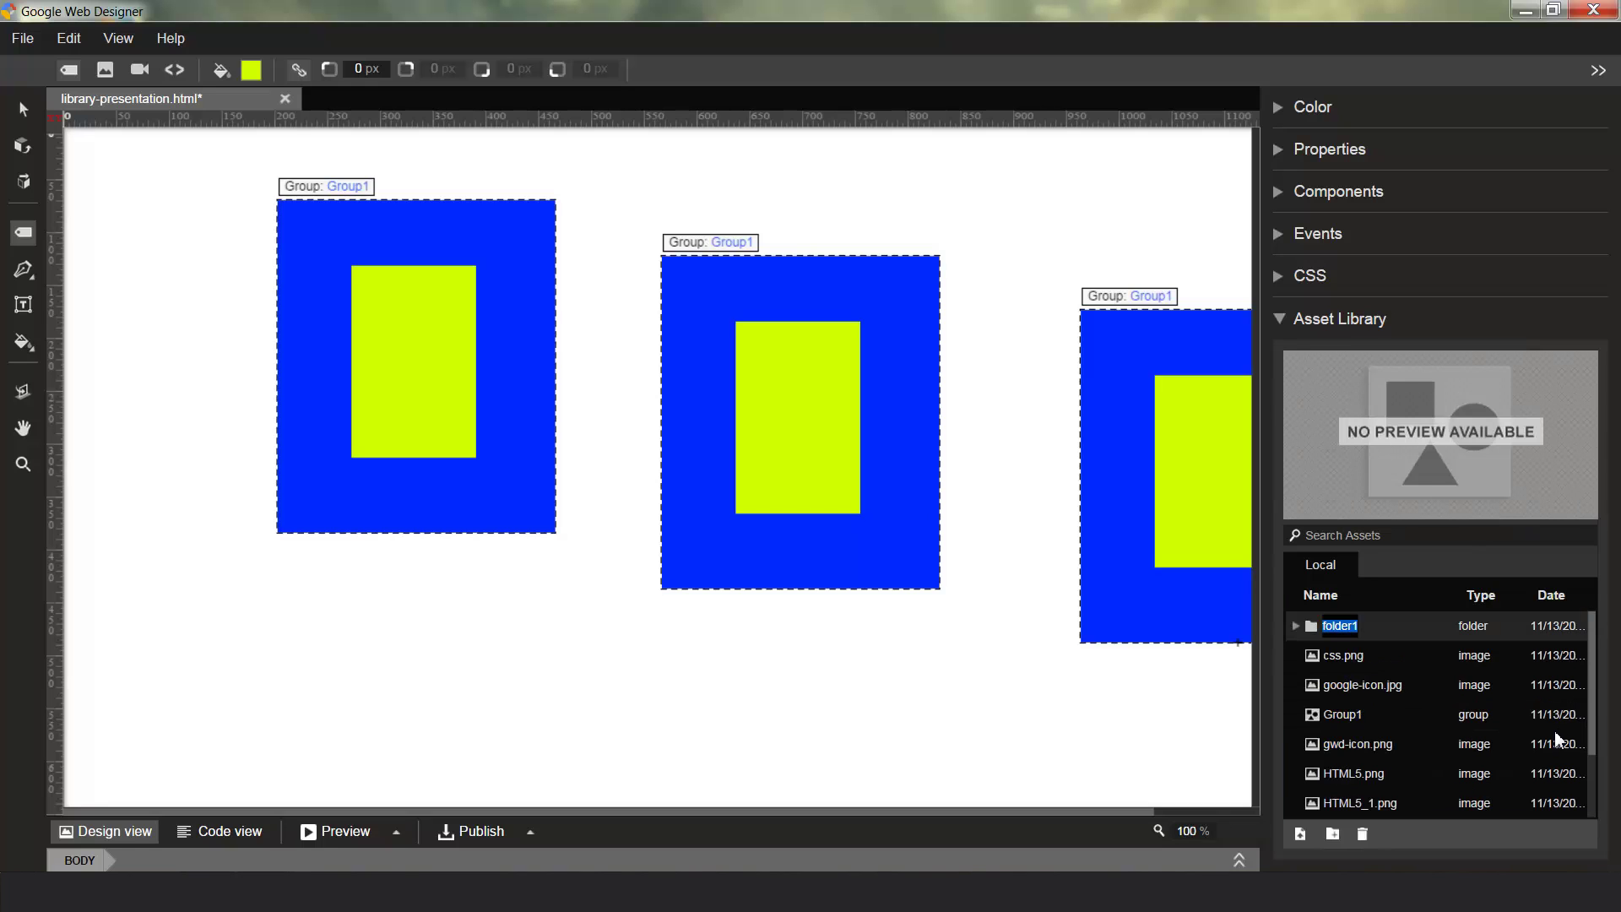
type("icons")
key("Return")
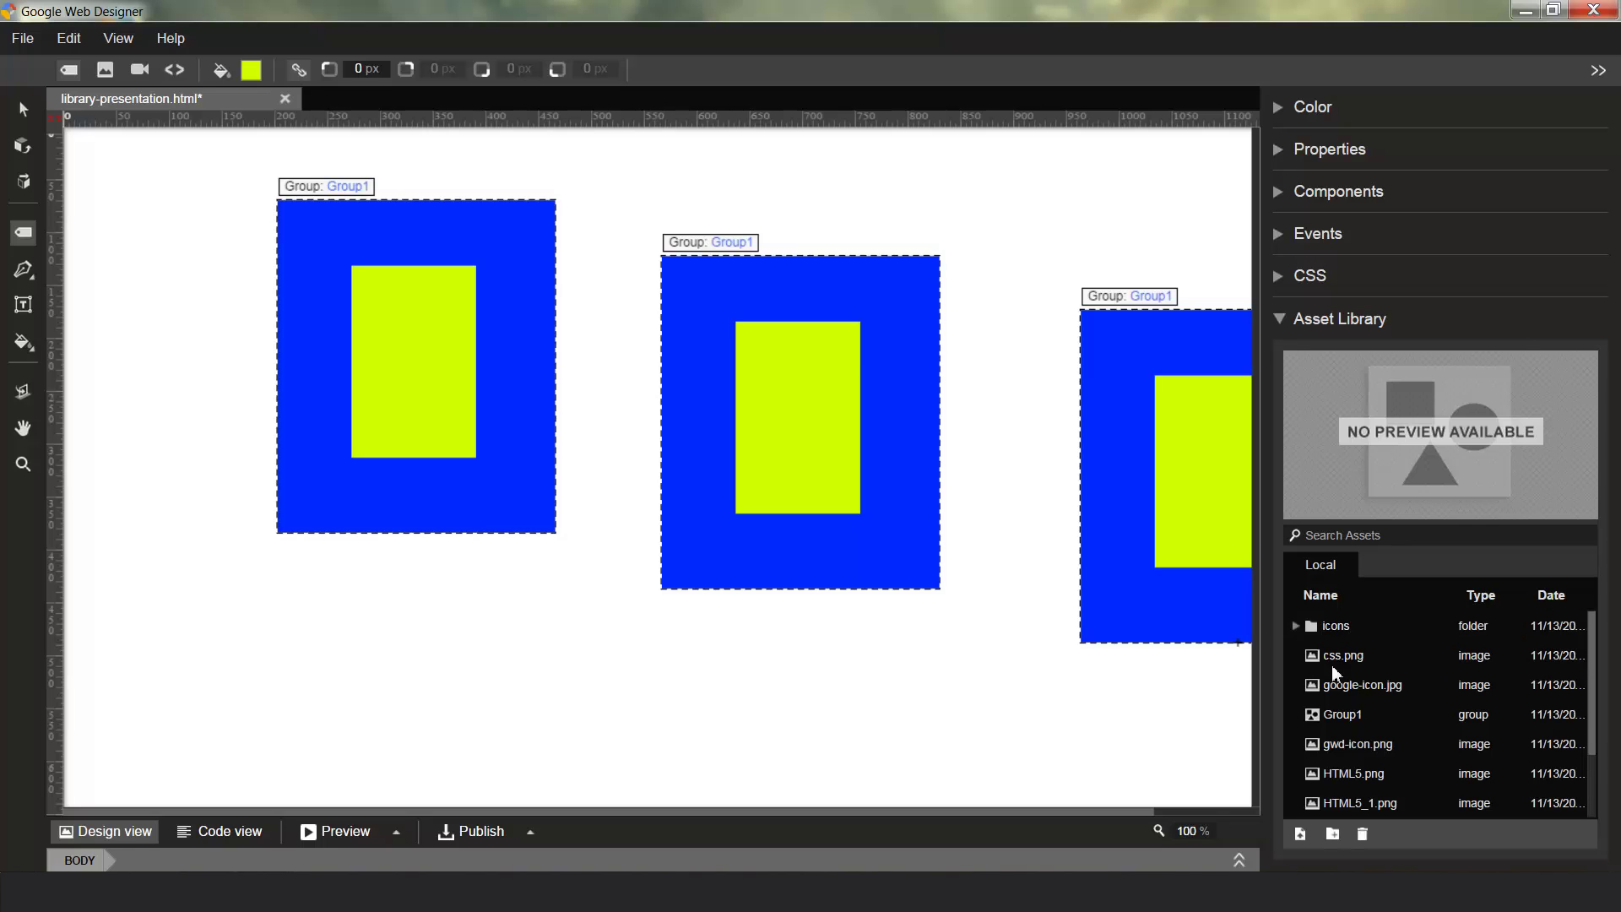
Step: Move css.png, google-icon.jpg and all remaining images into the icons folder
left_click(1359, 658)
left_click(1366, 684)
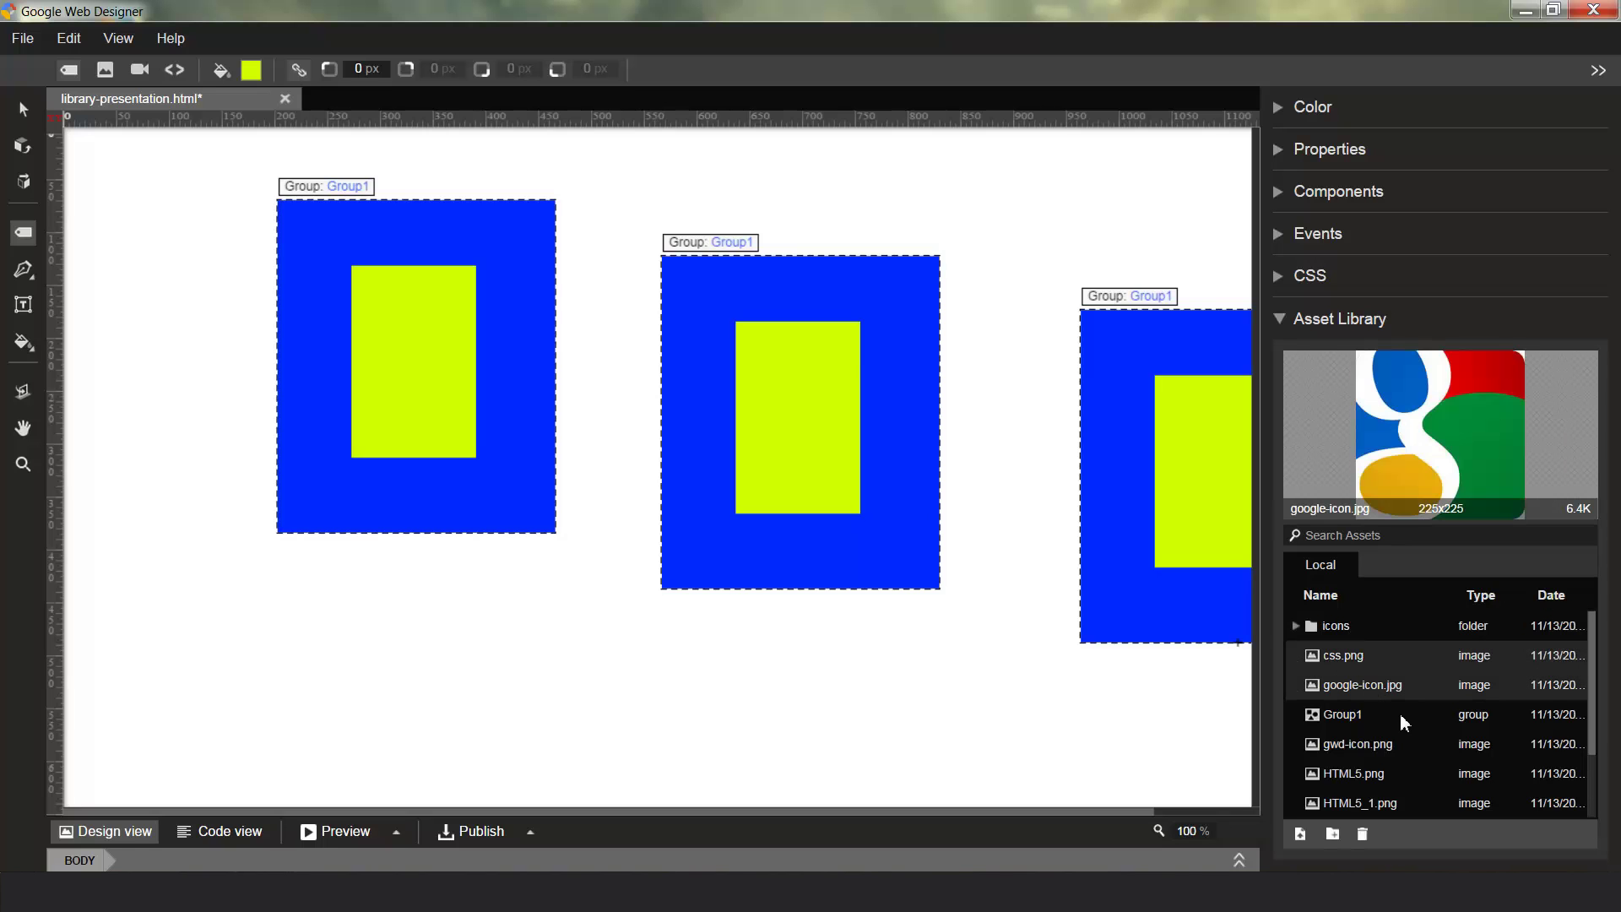
left_click_drag(1359, 666, 1343, 625)
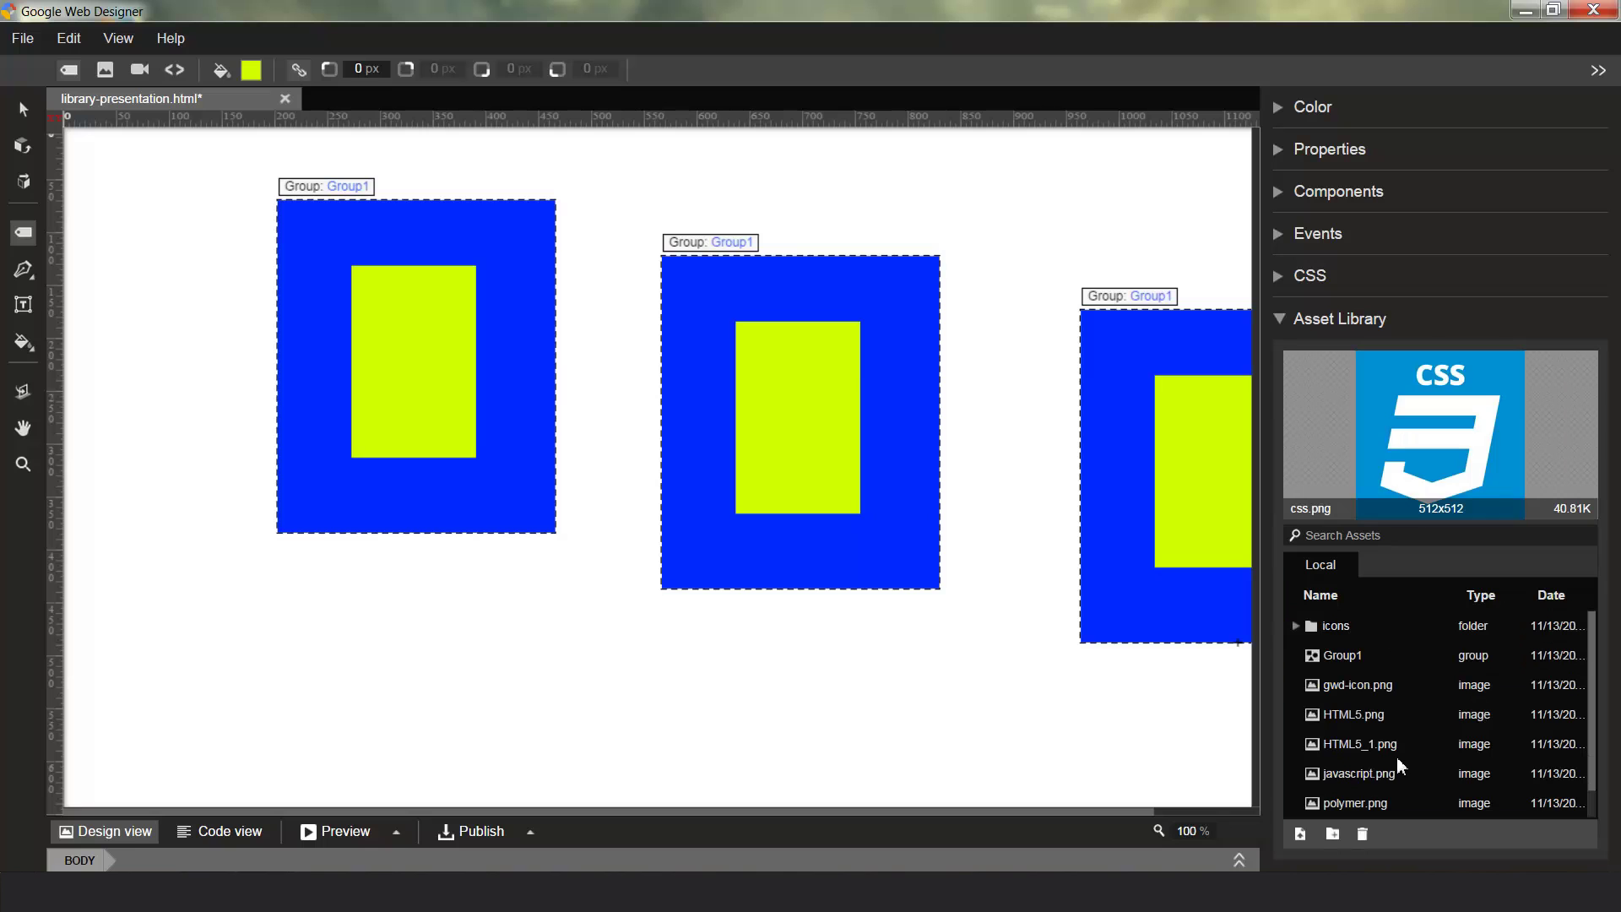
left_click_drag(1370, 687, 1388, 804)
scroll(1379, 772, "down", 1)
scroll(1390, 661, "up", 1)
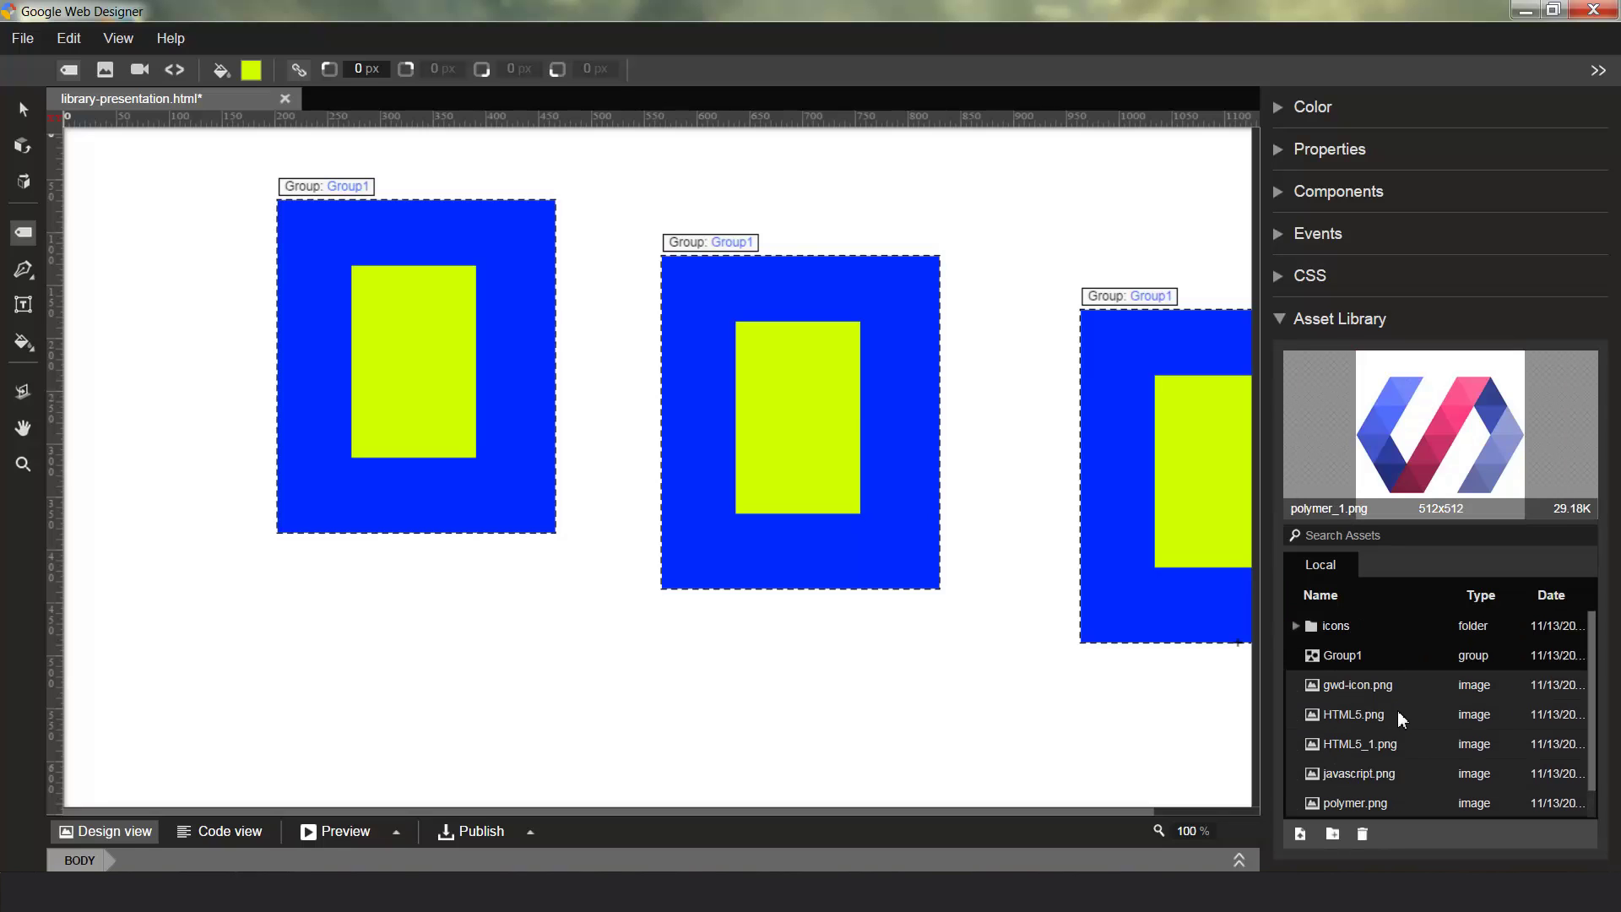
left_click_drag(1400, 692, 1351, 626)
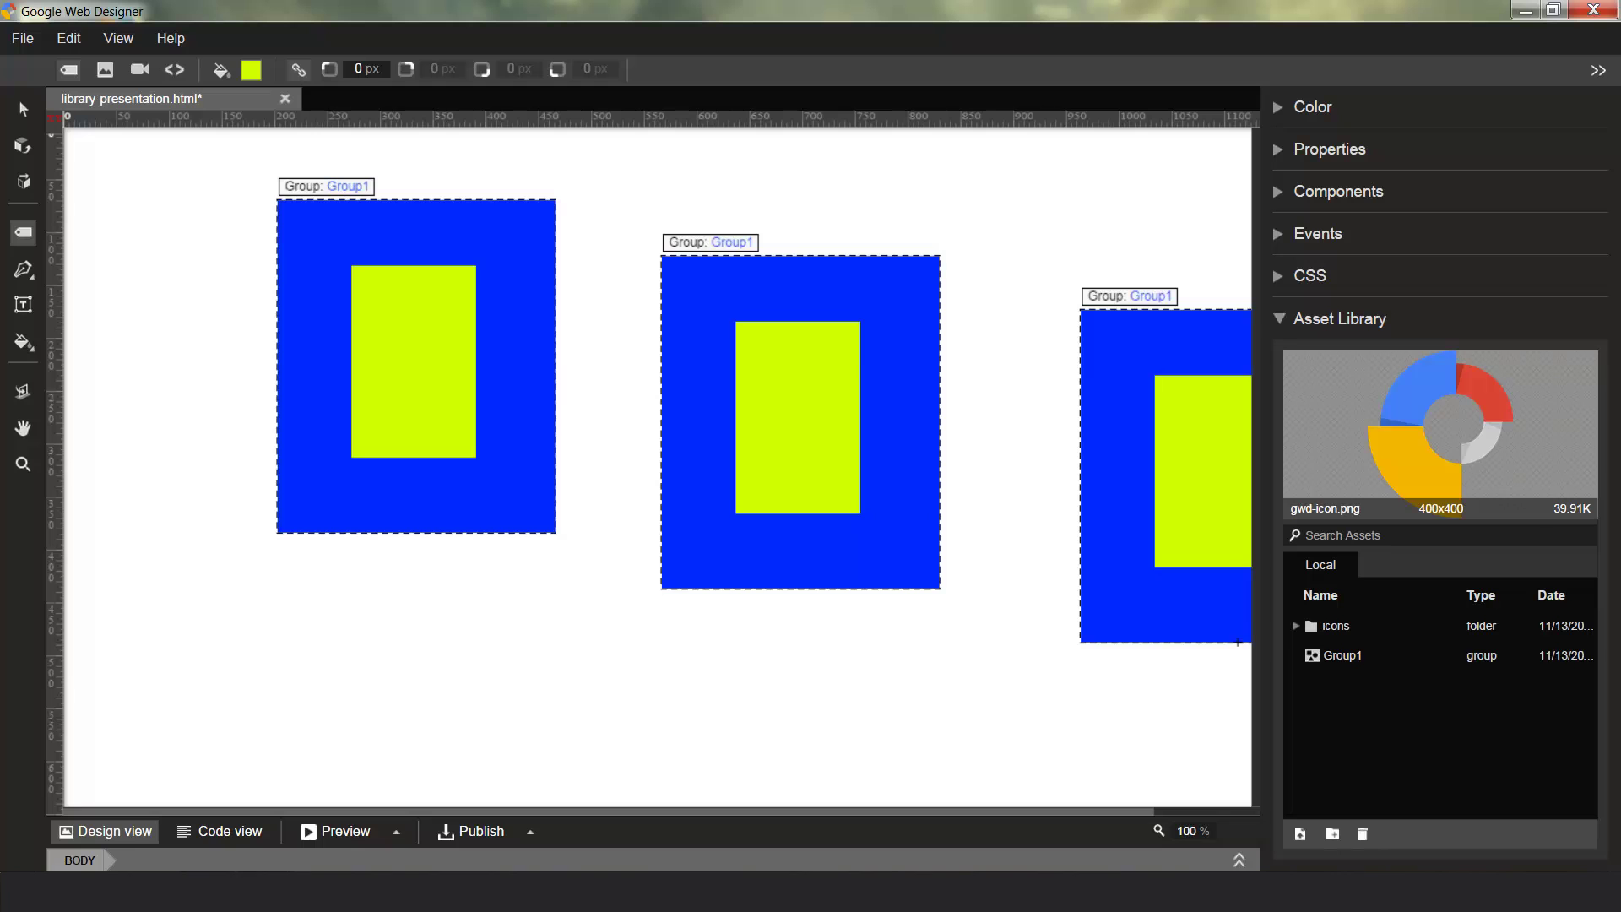
Step: Create a groups folder and move Group1 into it
left_click(1334, 652)
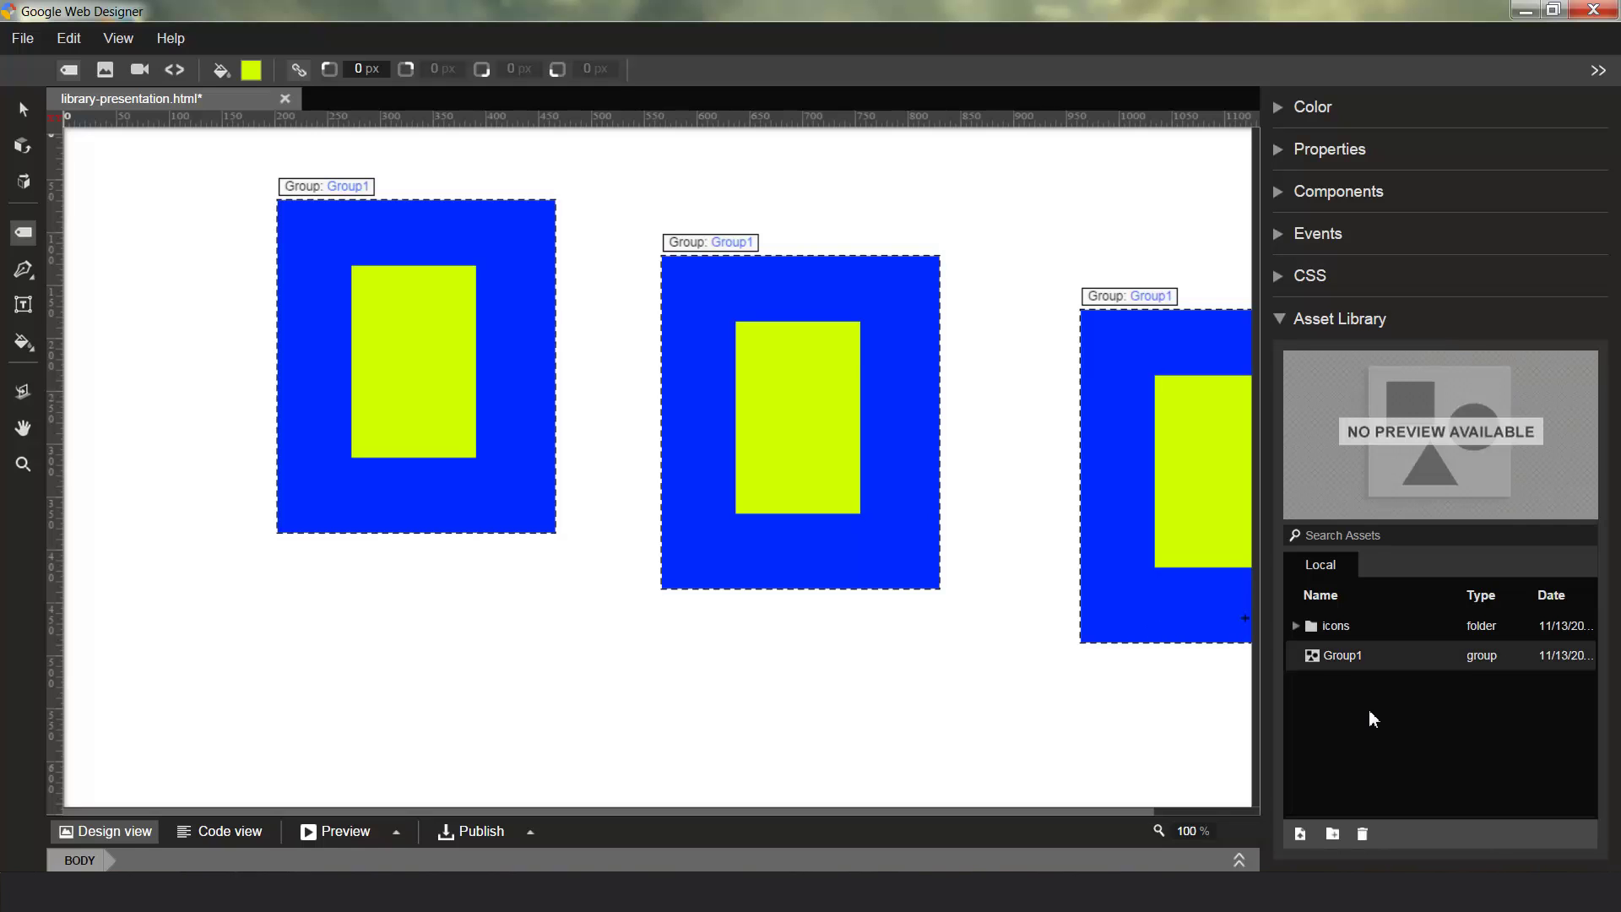
left_click(1334, 838)
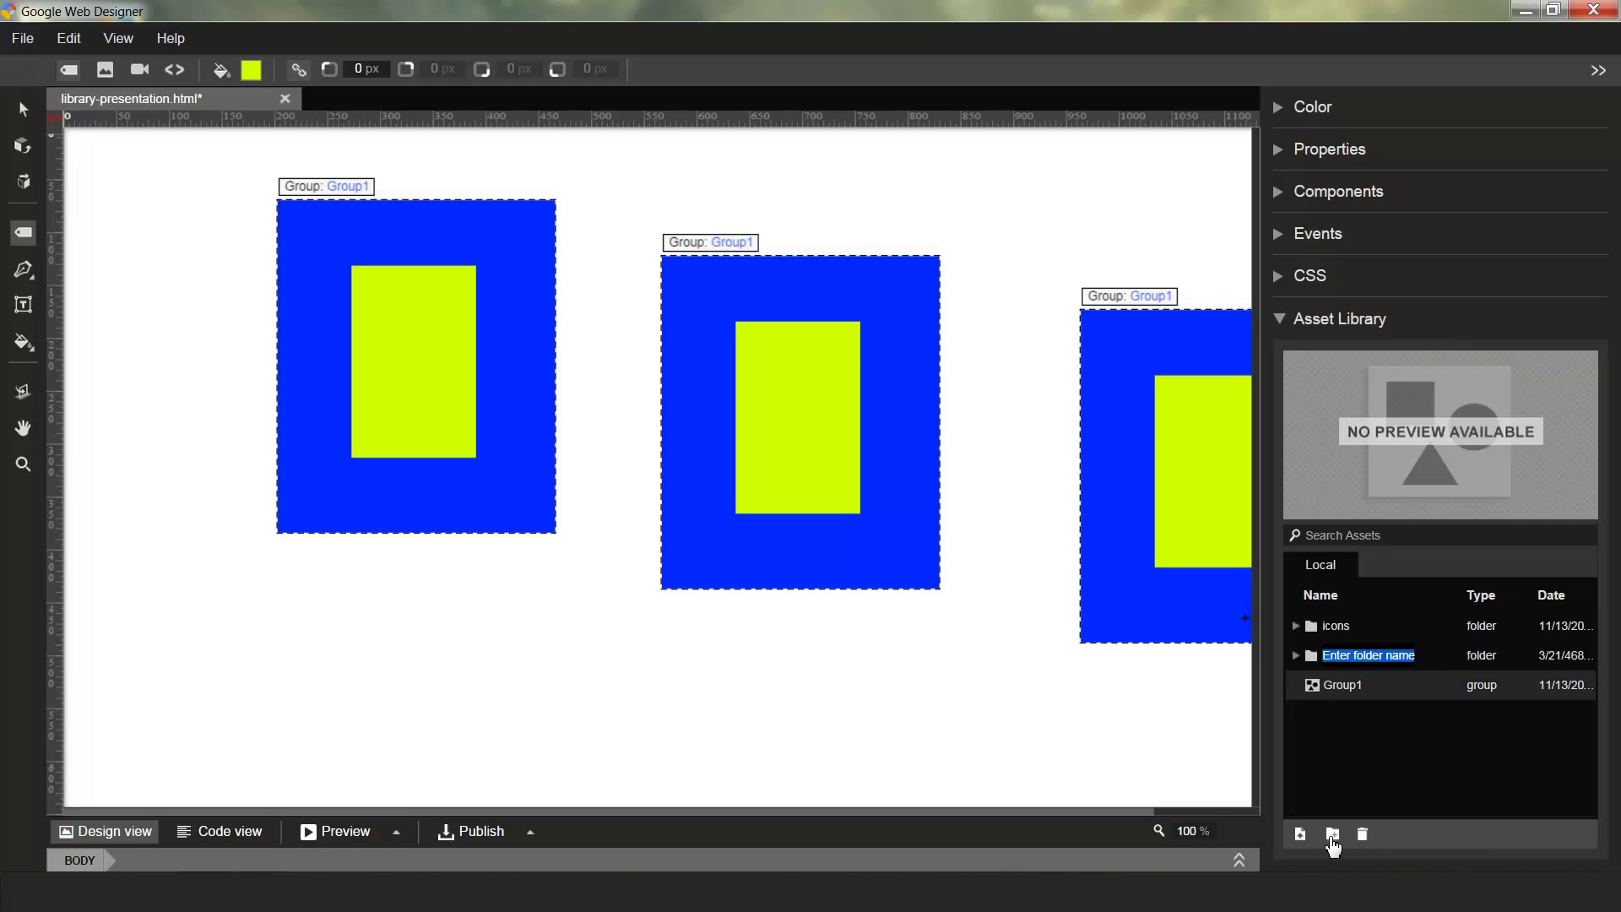
type("groups")
key("Return")
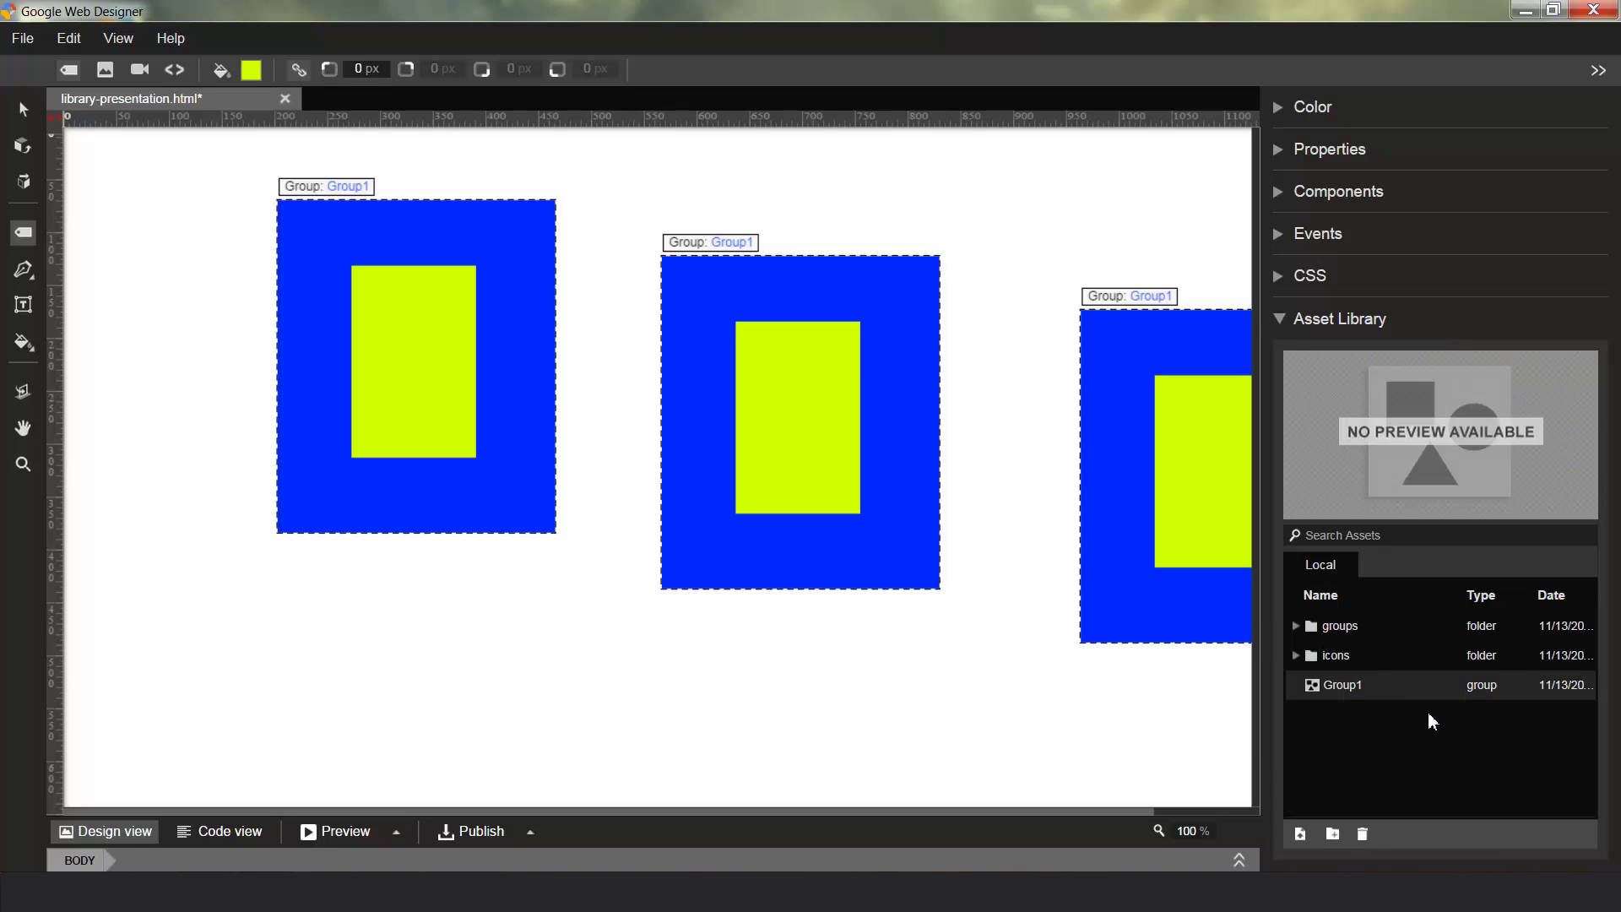
left_click_drag(1420, 666, 1414, 629)
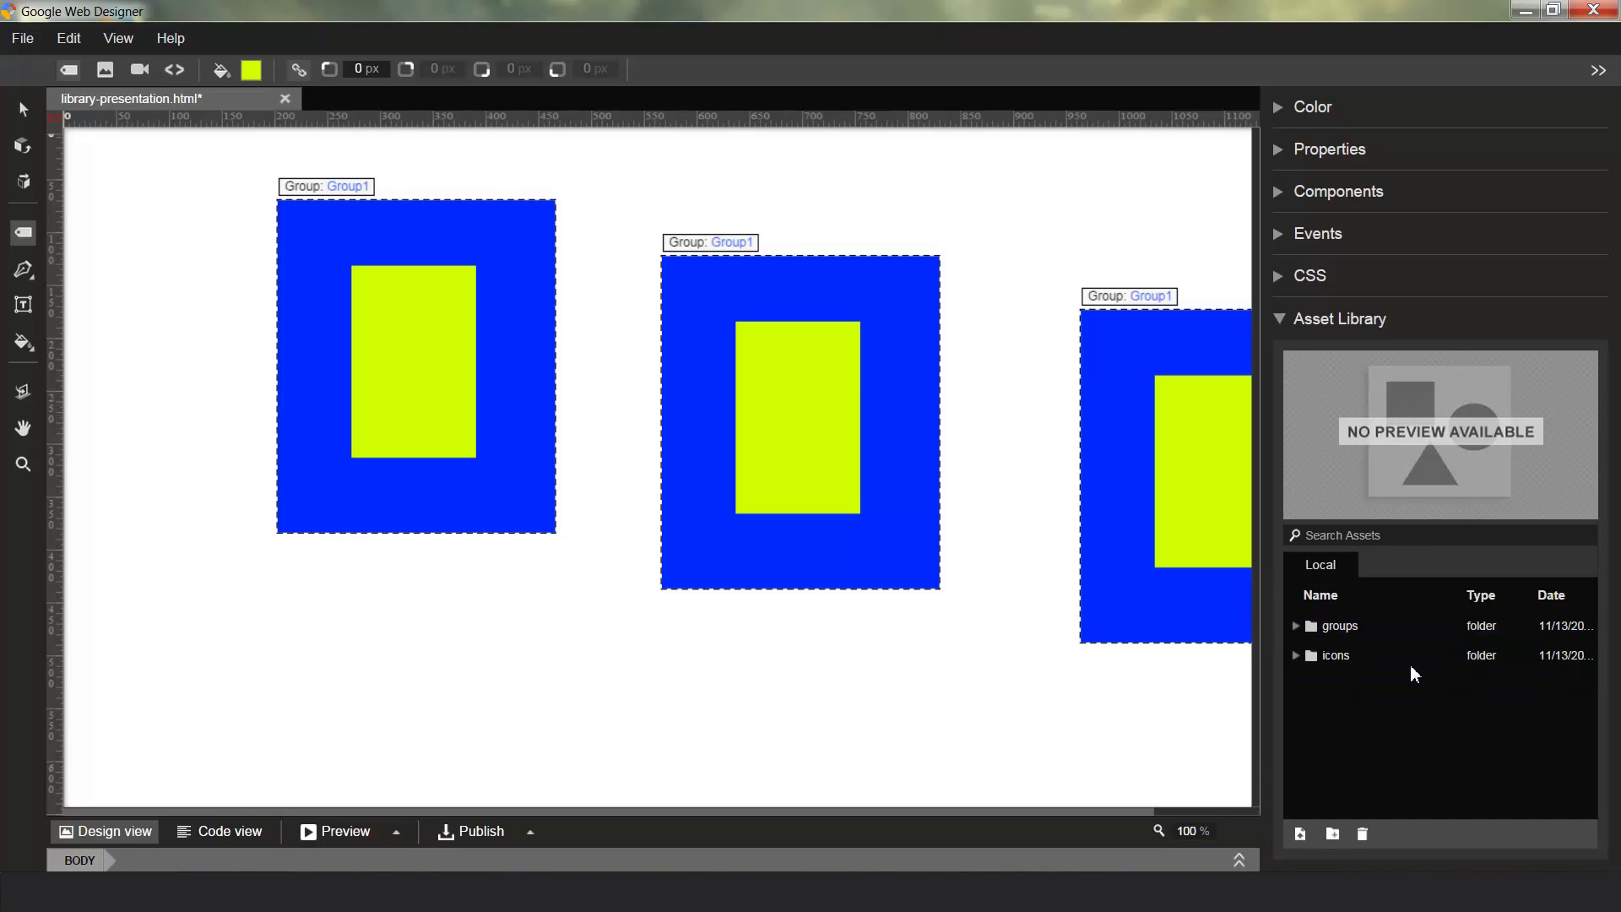
Step: Check both folders' contents and widen the Name column so the type and date columns are hidden
left_click(1296, 625)
left_click(1297, 626)
left_click(1297, 655)
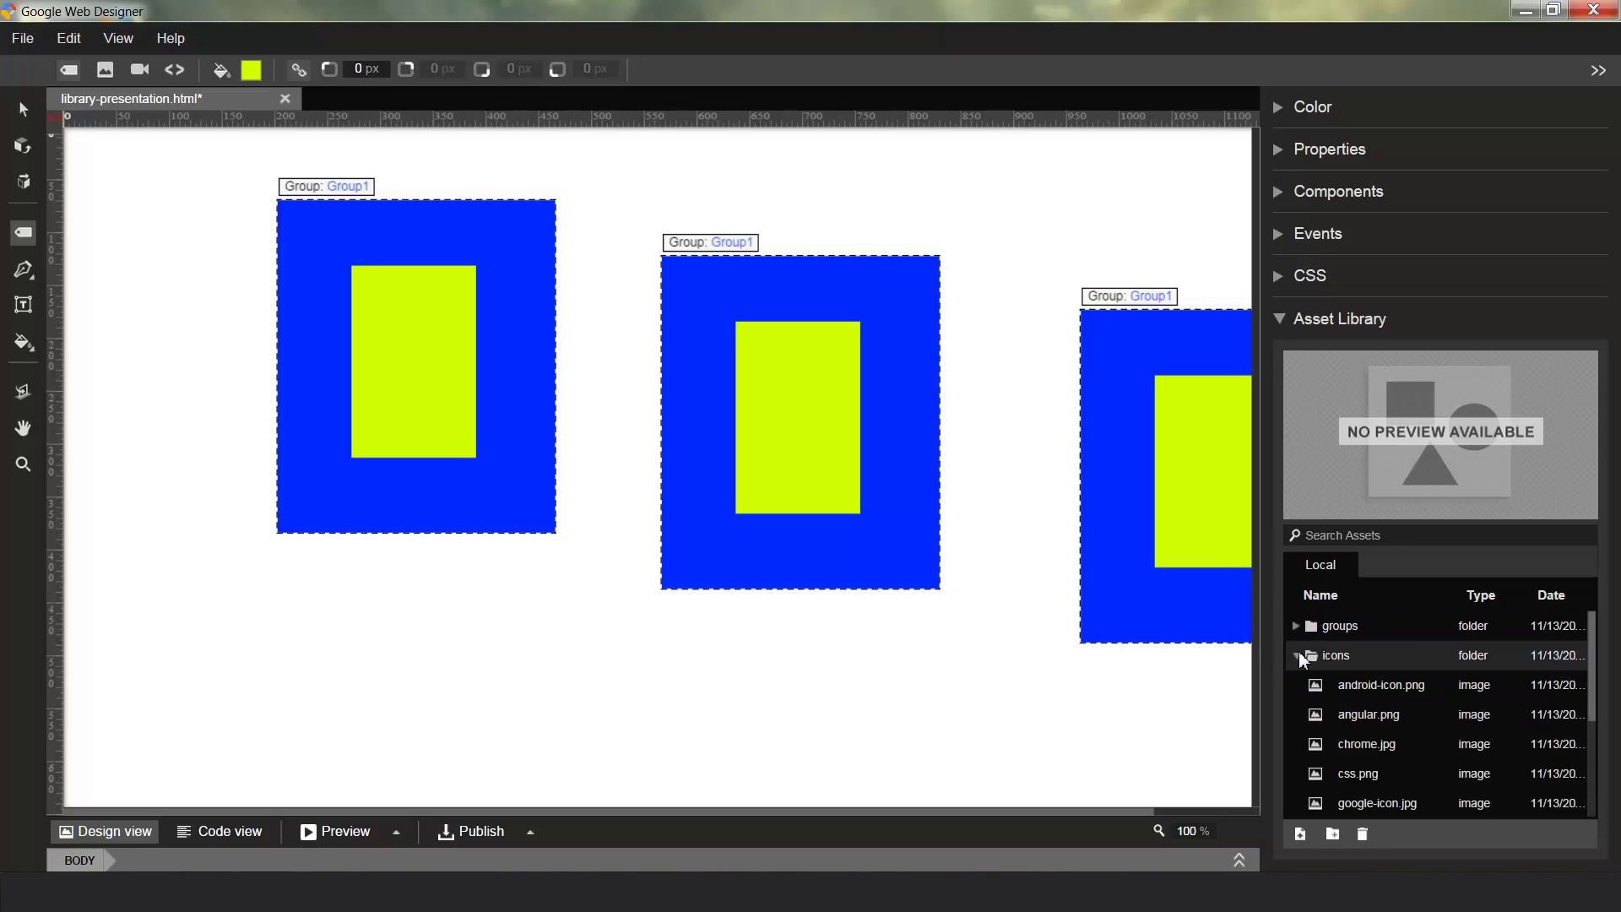
left_click(1298, 656)
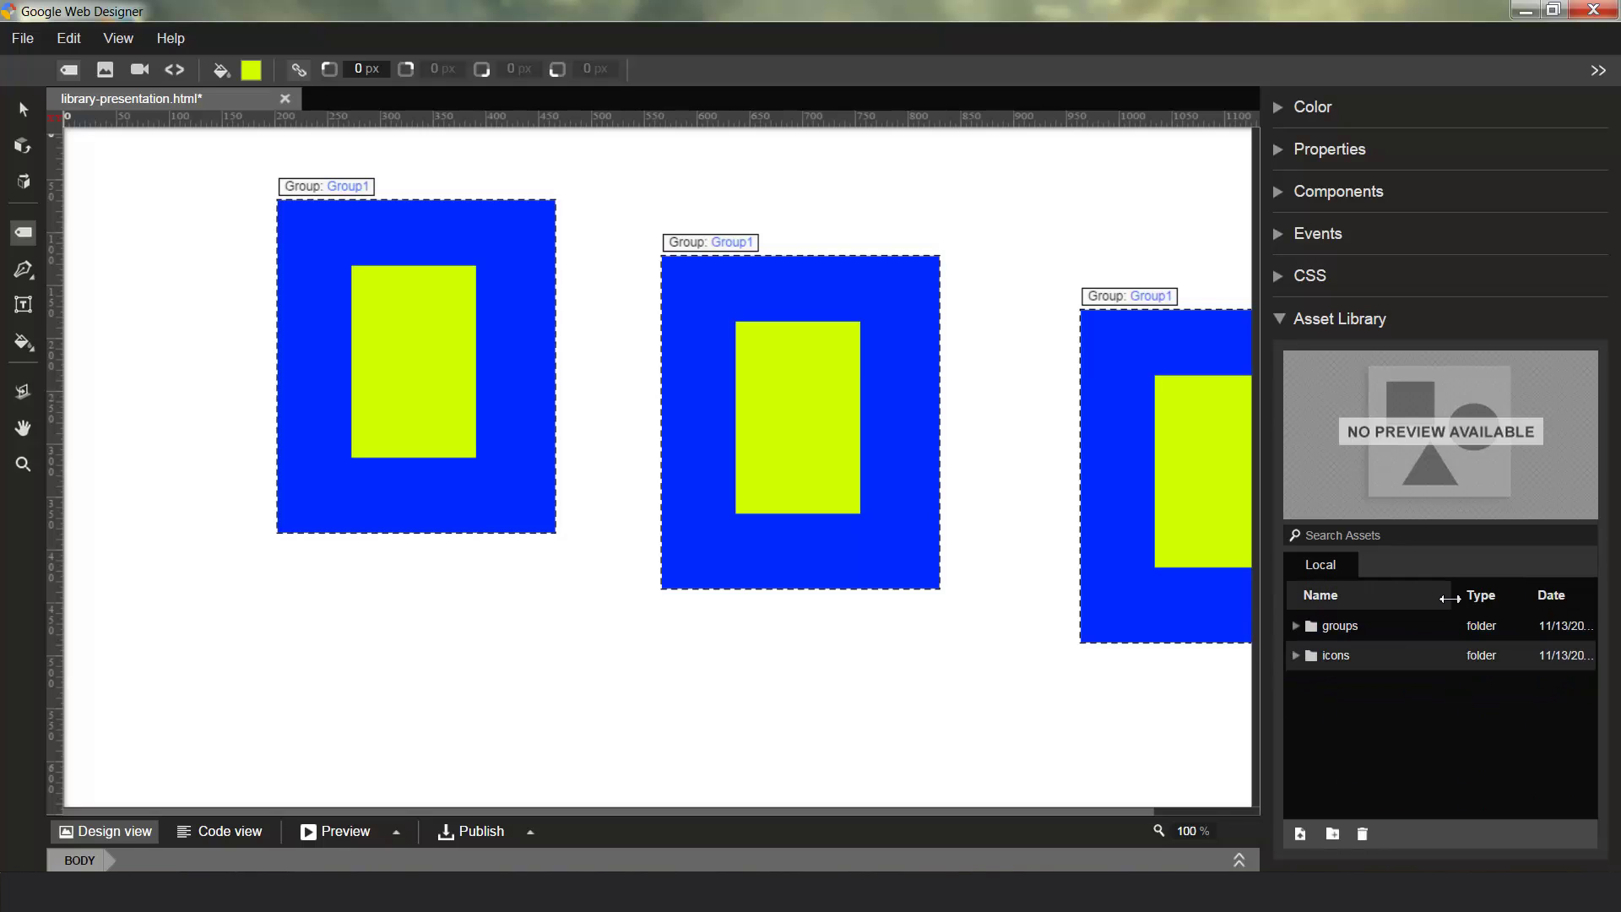
left_click_drag(1454, 596, 1585, 605)
left_click_drag(1509, 816, 1363, 817)
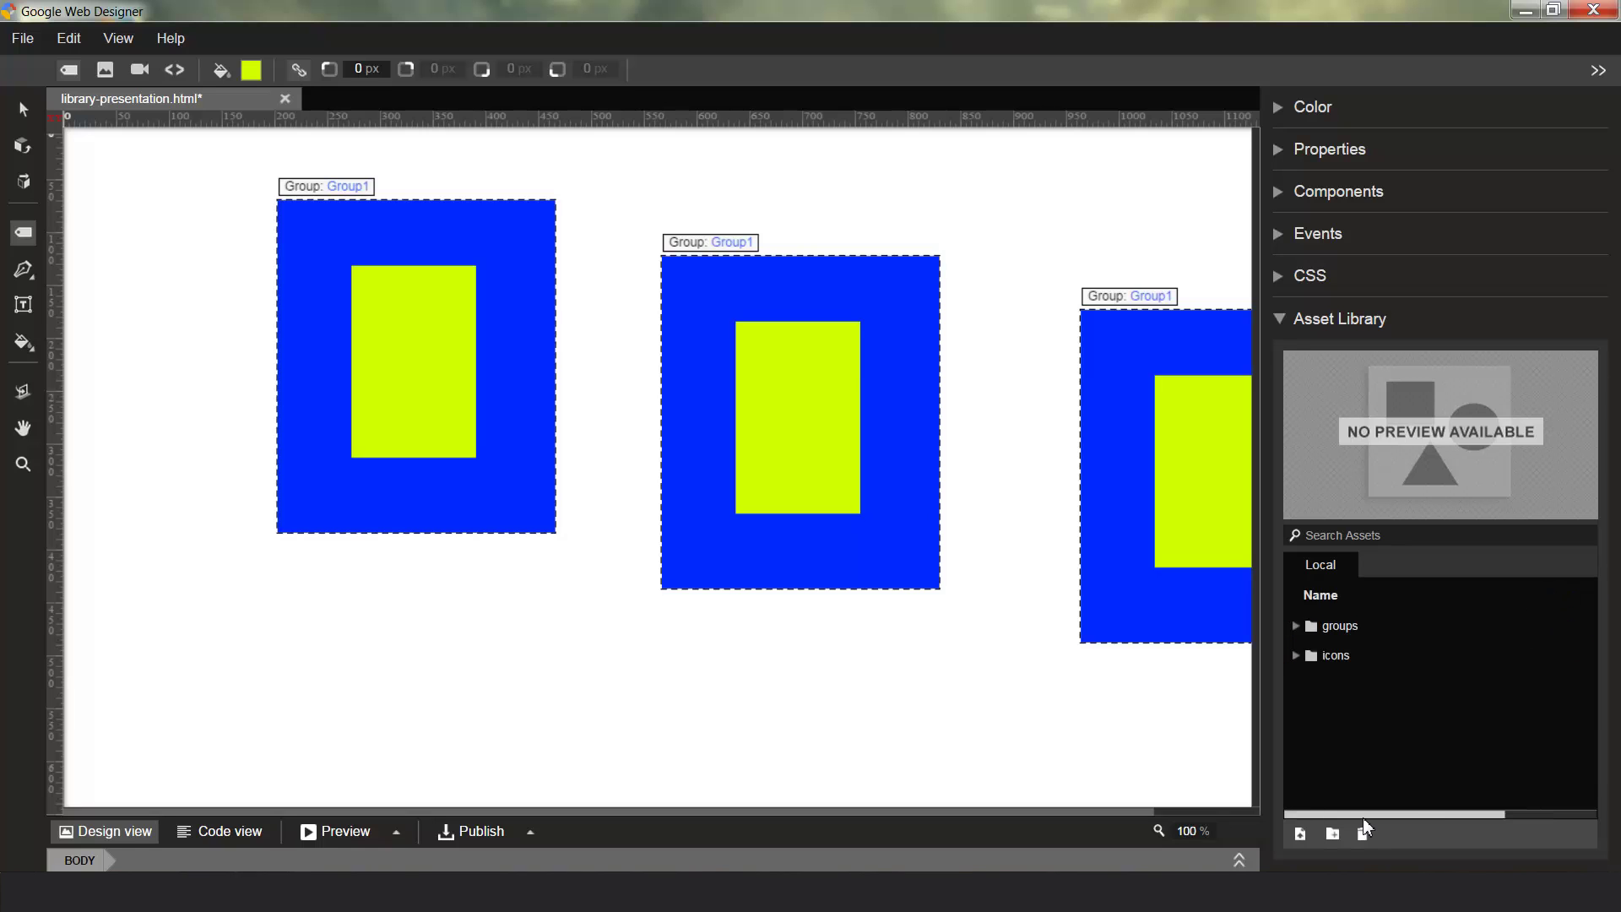
Step: Sort assets by name in reverse and back to ascending, leaving both folders collapsed
left_click(1296, 656)
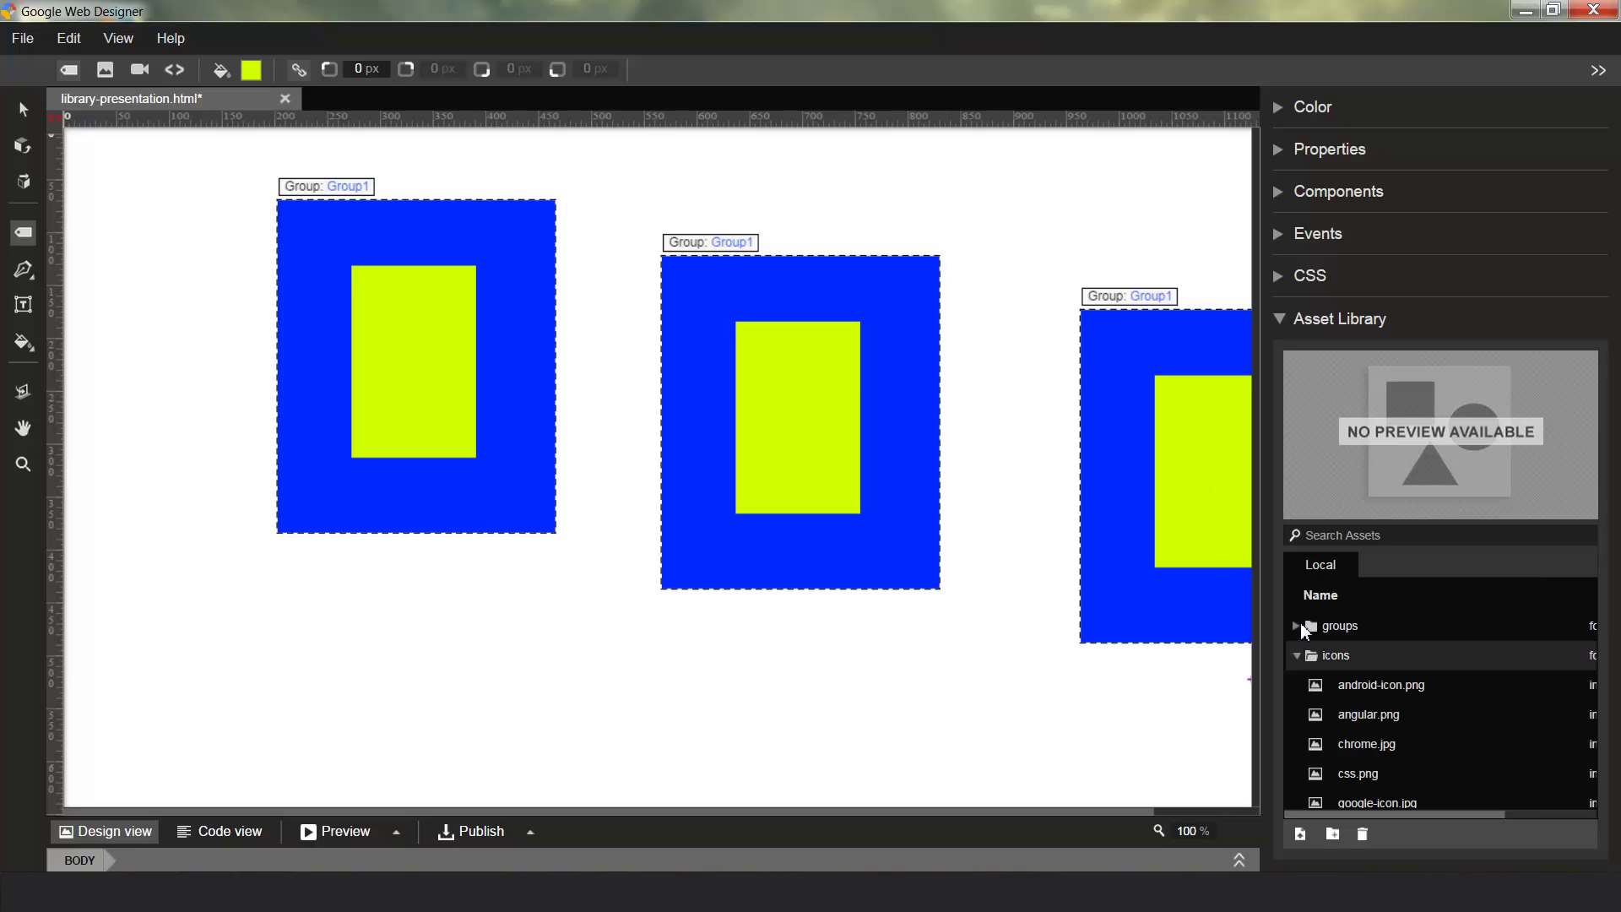
left_click(1298, 626)
left_click(1297, 685)
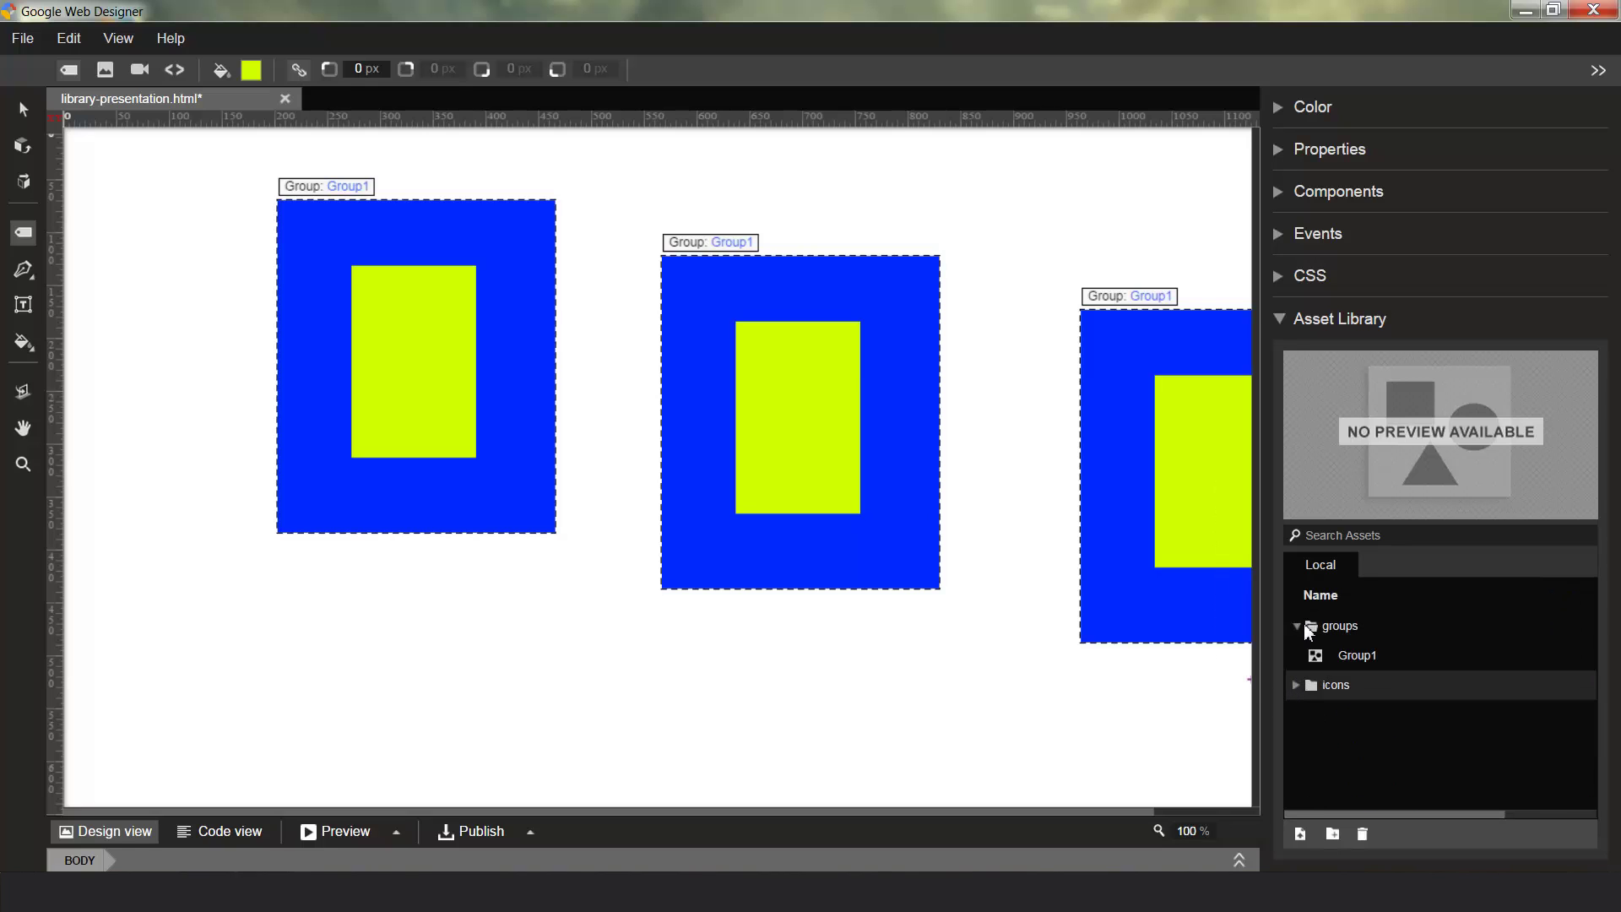
left_click(1297, 626)
left_click(1297, 656)
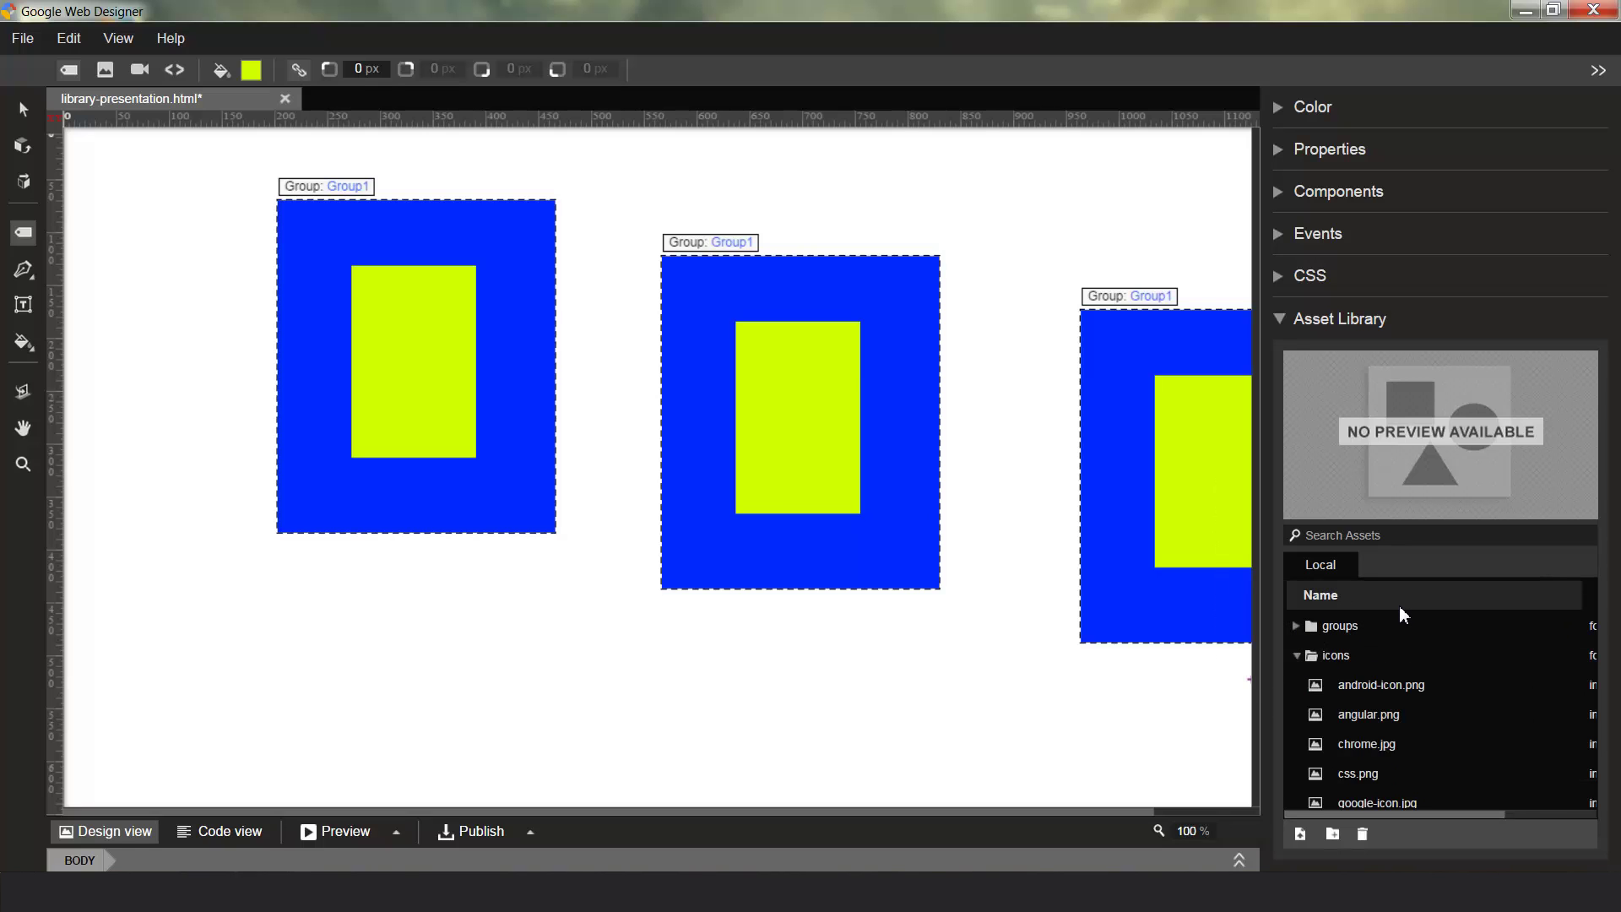
left_click(1401, 608)
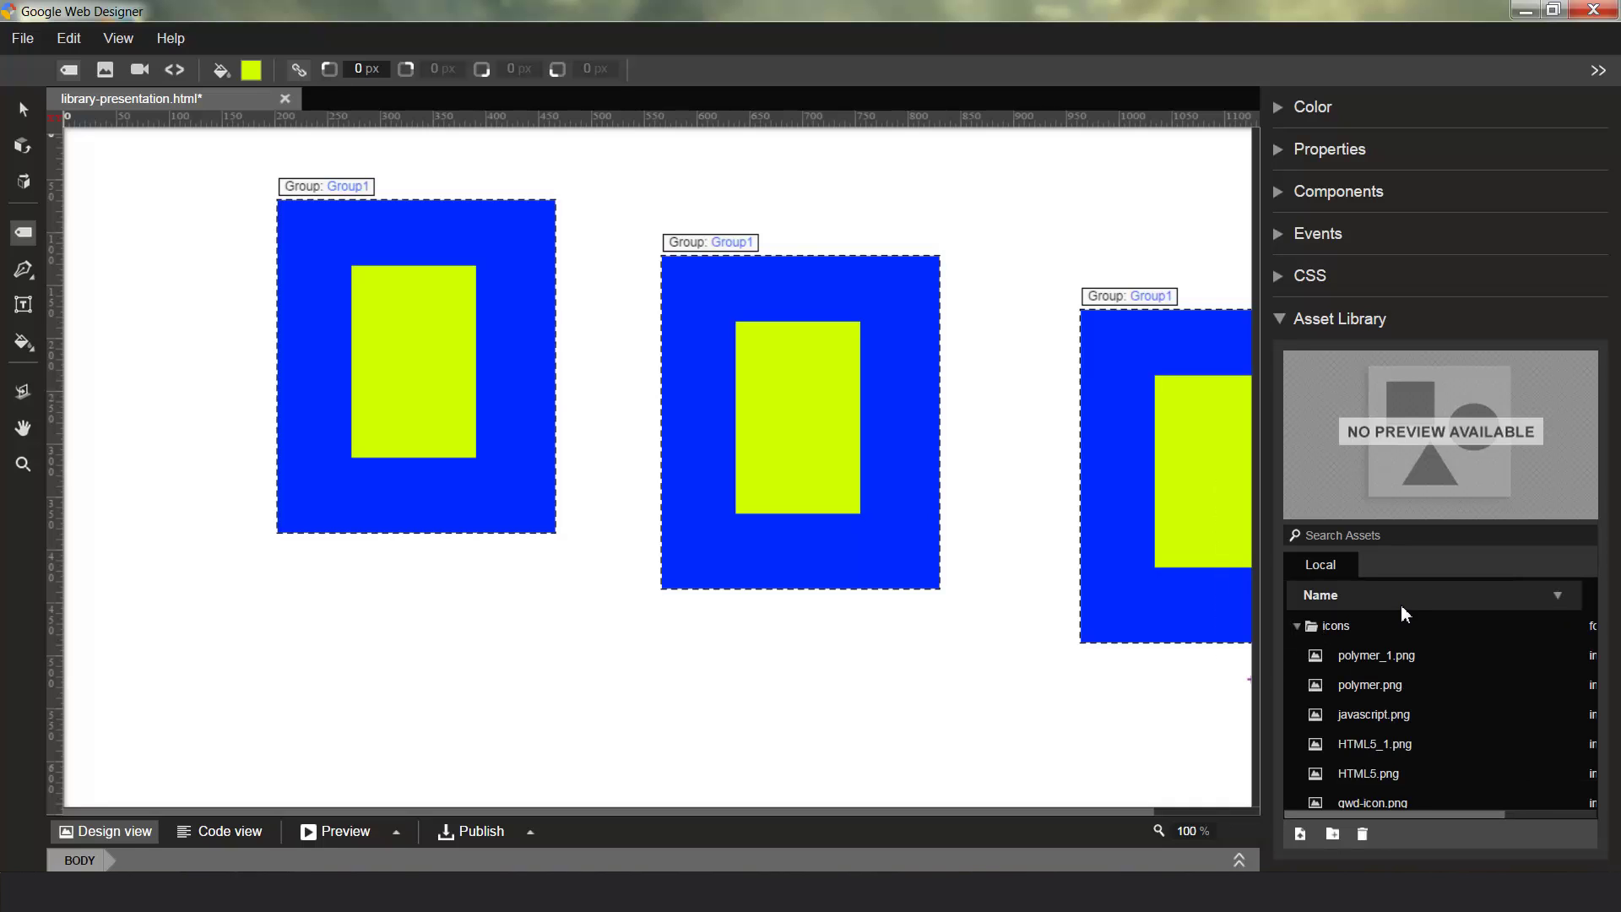
left_click(1403, 598)
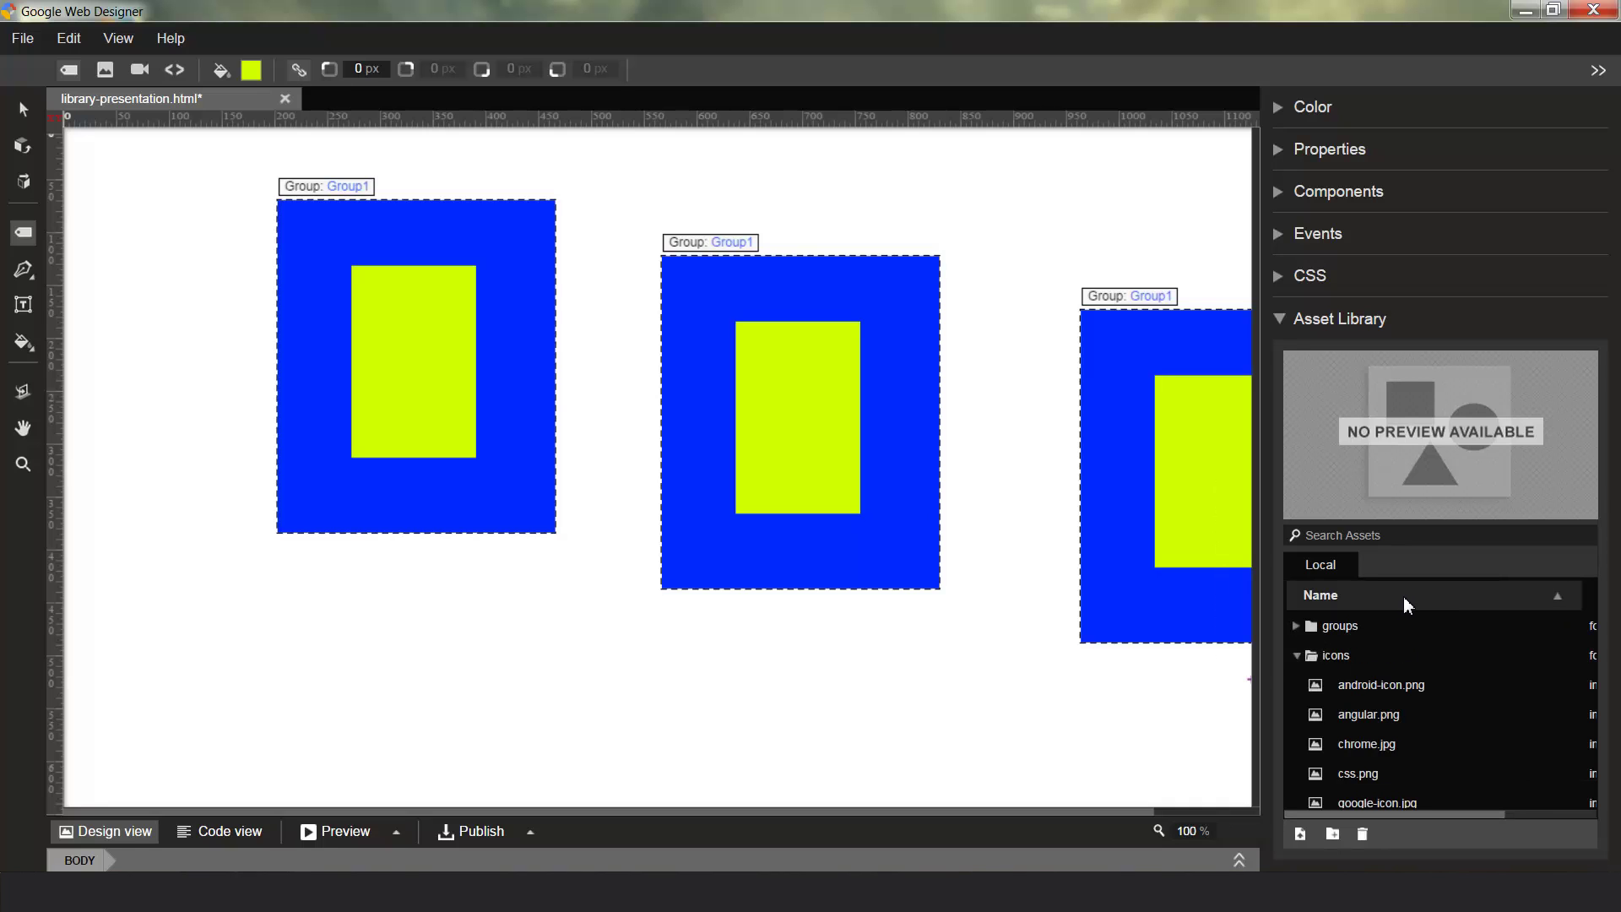
left_click(1297, 656)
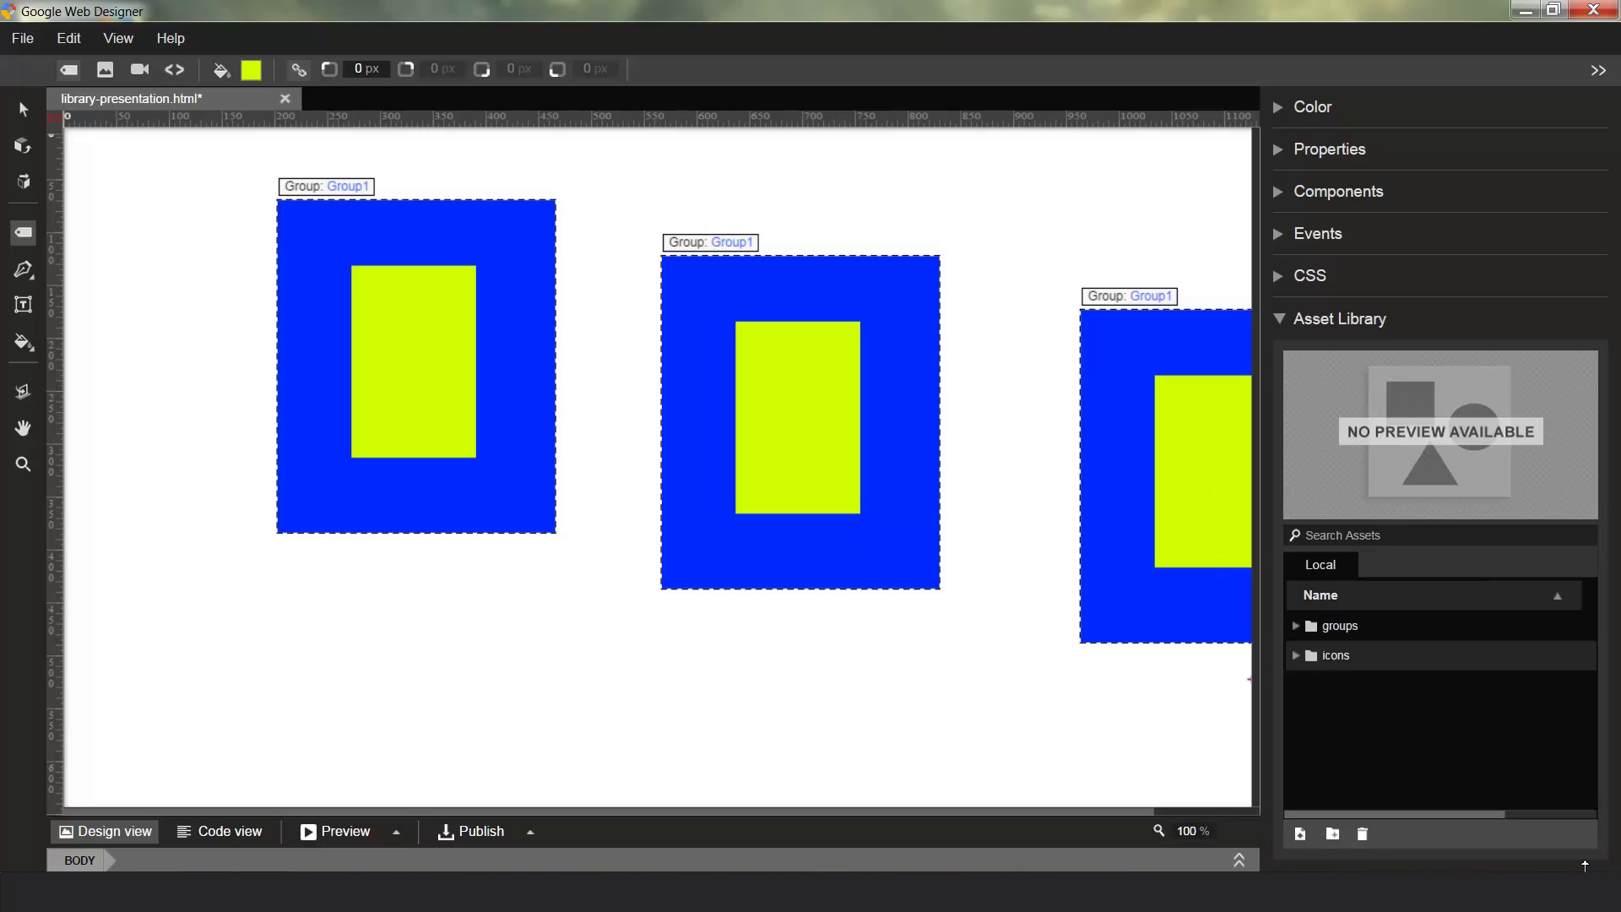